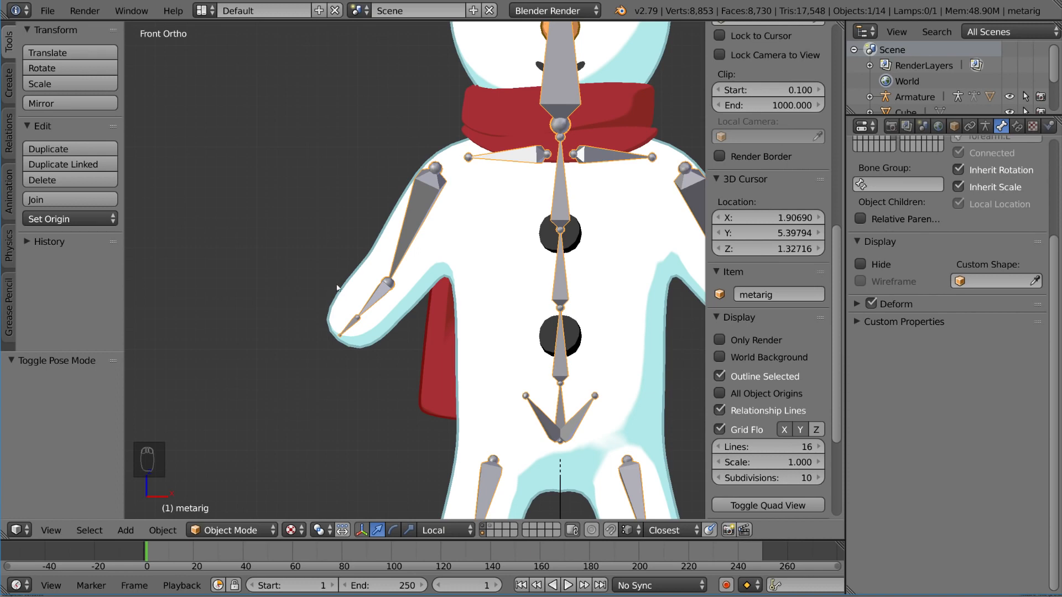
Step: Enter Pose Mode on the metarig and rotate the upper_arm.R bone outward by about 43°
{"action": "key", "text": "ctrl+Tab"}
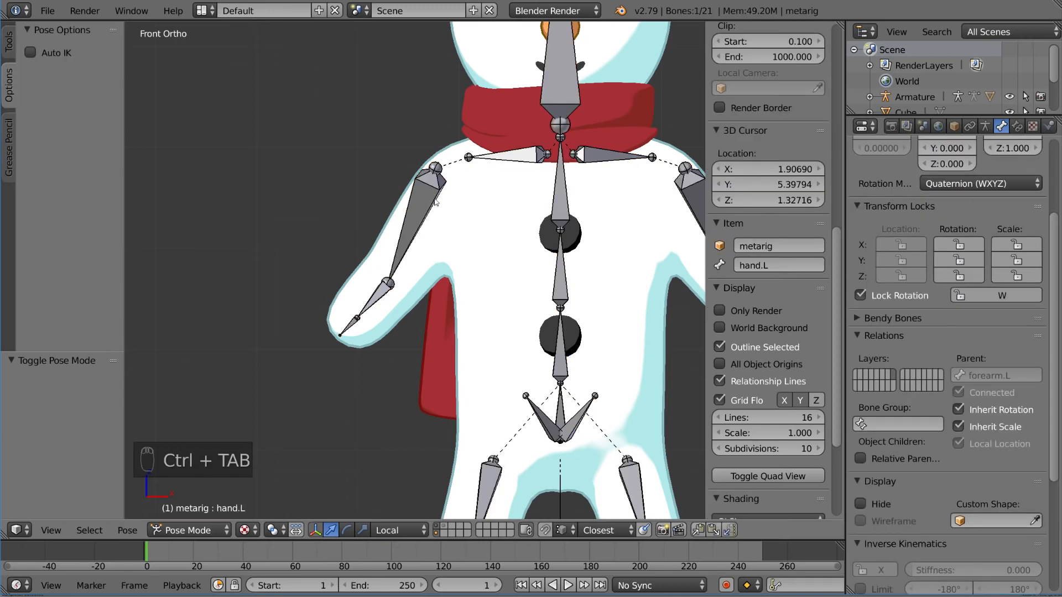
{"action": "right_click", "coordinate": [436, 201]}
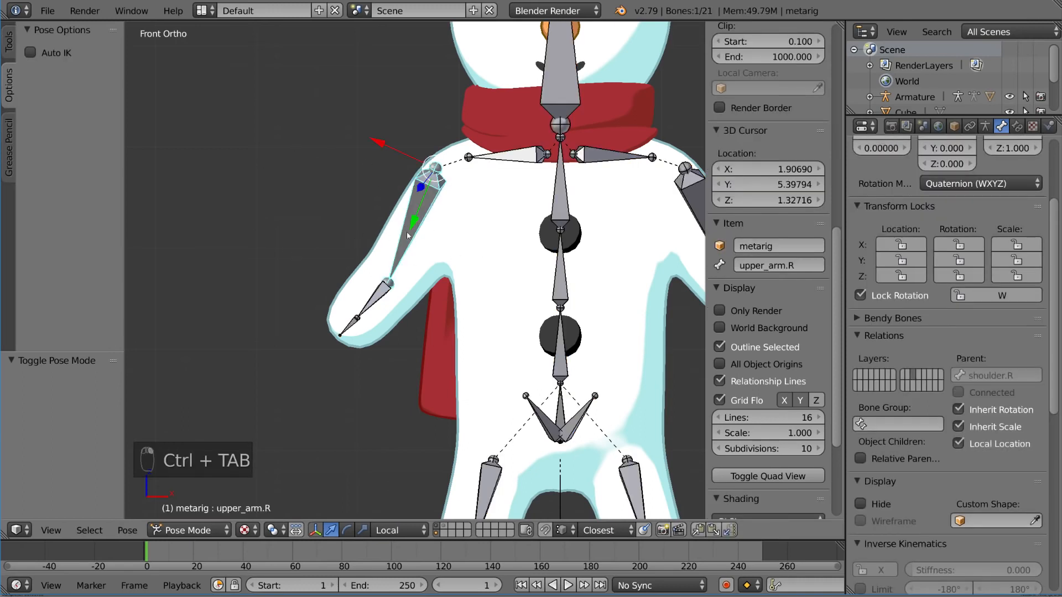
{"action": "key", "text": "r"}
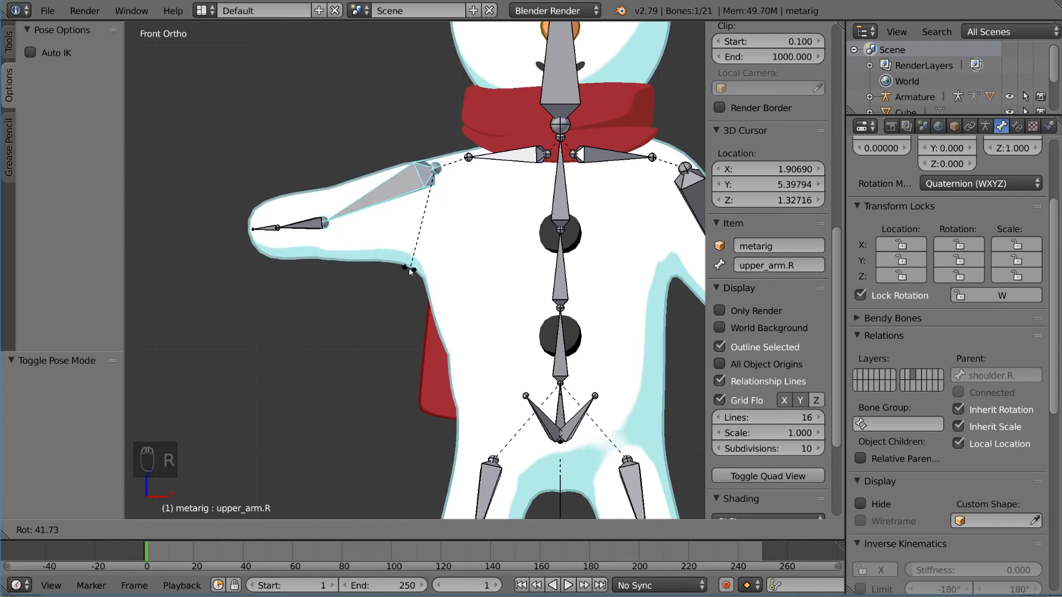
{"action": "left_click", "coordinate": [410, 272]}
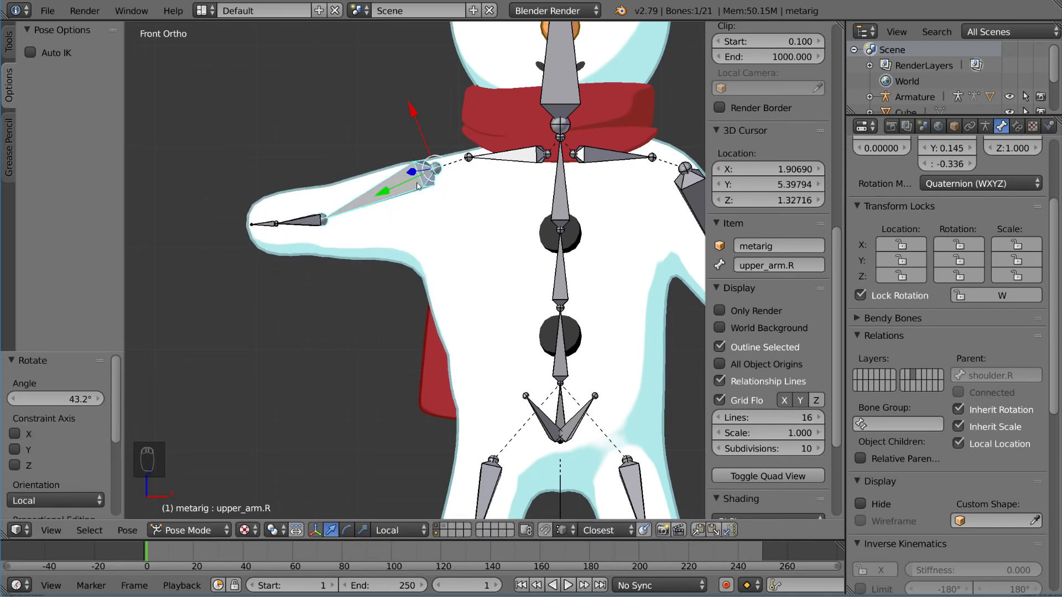
Step: Rotate the forearm.R bone upward by about 56° to bend the arm at the elbow
{"action": "right_click", "coordinate": [319, 222]}
{"action": "key", "text": "r"}
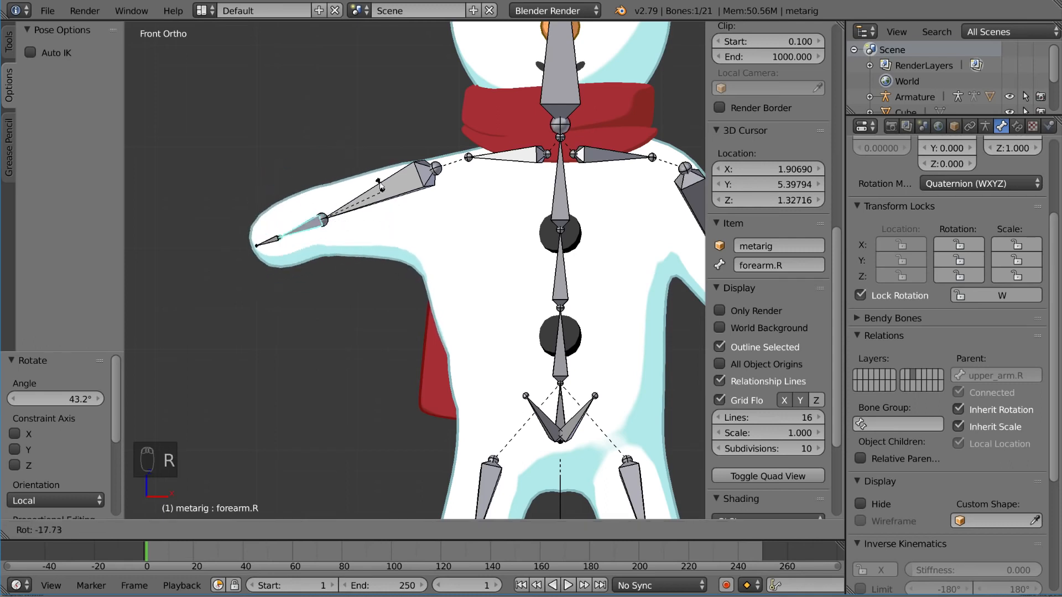
{"action": "left_click", "coordinate": [375, 281]}
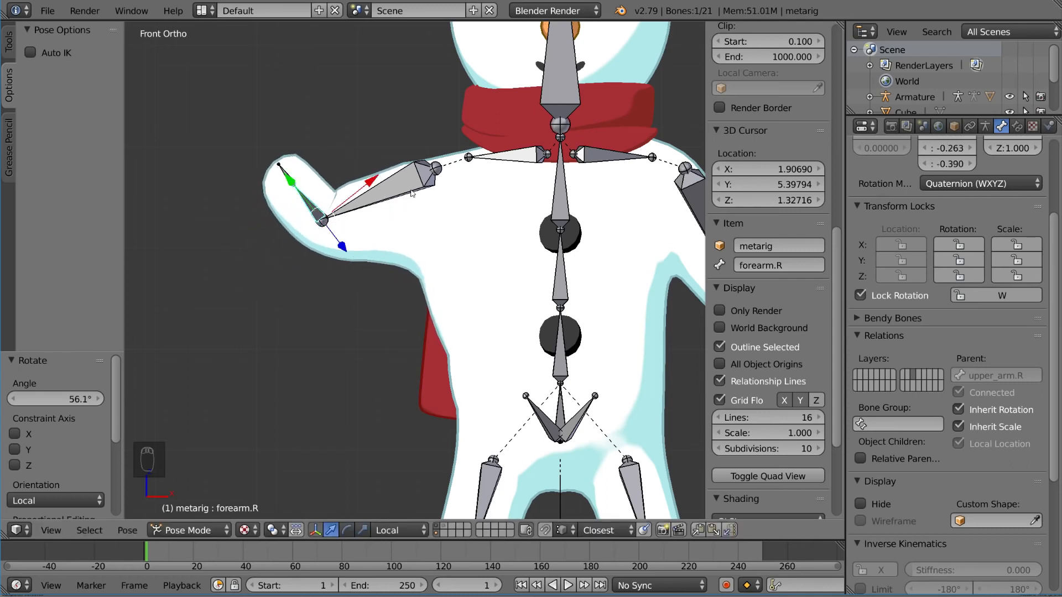
Step: Try moving and rotating the forearm.R bone in the bent arm
{"action": "key", "text": "g"}
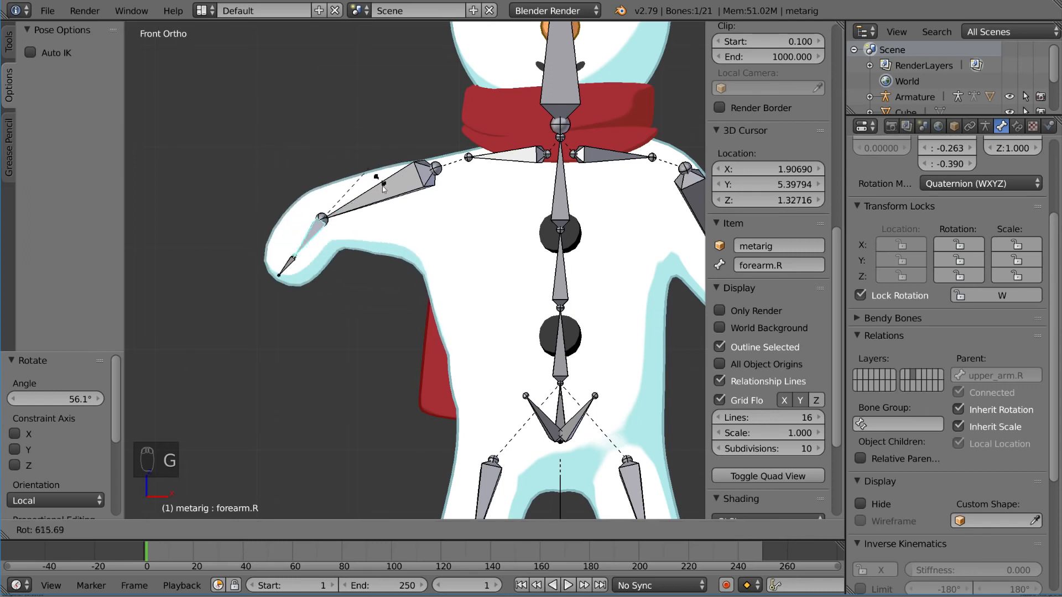
{"action": "key", "text": "r"}
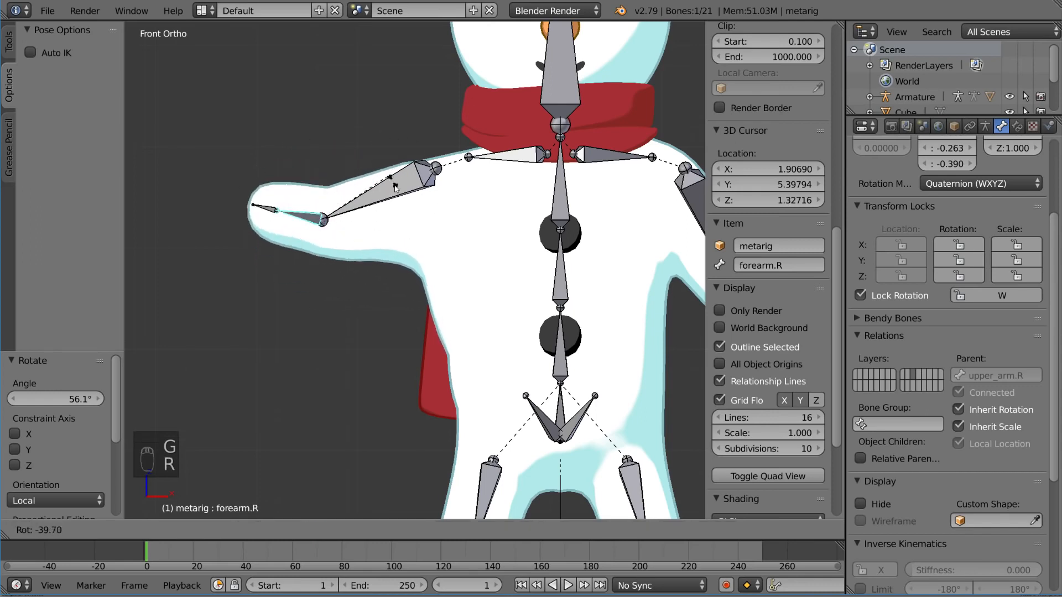
{"action": "left_click", "coordinate": [409, 191]}
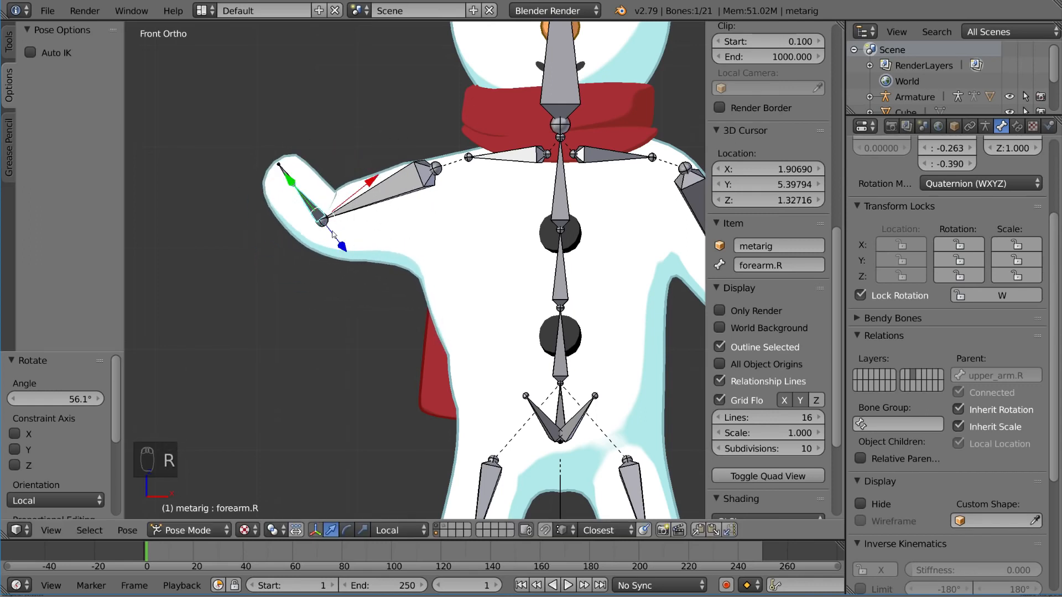
Step: Try moving the upper_arm.R bone toward the body, away from its joint position
{"action": "right_click", "coordinate": [494, 161]}
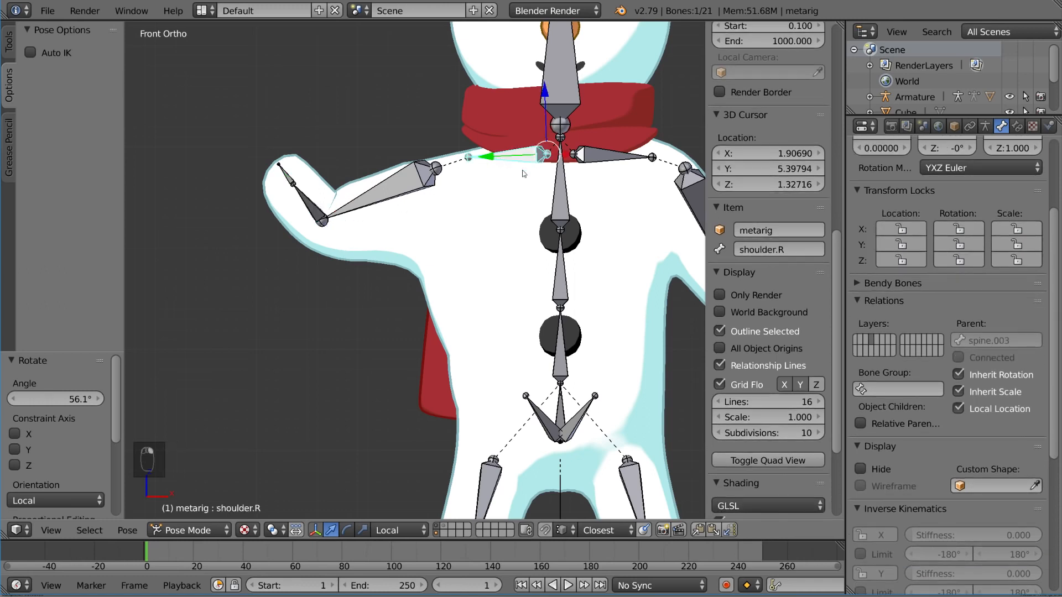
{"action": "right_click", "coordinate": [396, 194]}
{"action": "key", "text": "g"}
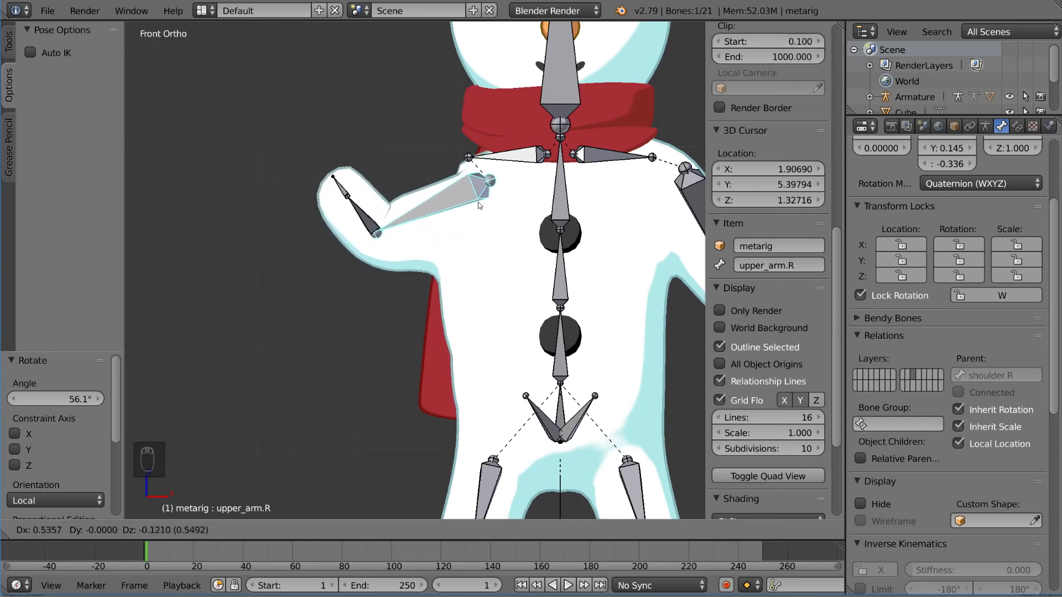
{"action": "right_click", "coordinate": [462, 174]}
Step: Try rotating and moving the shoulder.R bone to swing the whole arm
{"action": "right_click", "coordinate": [511, 158]}
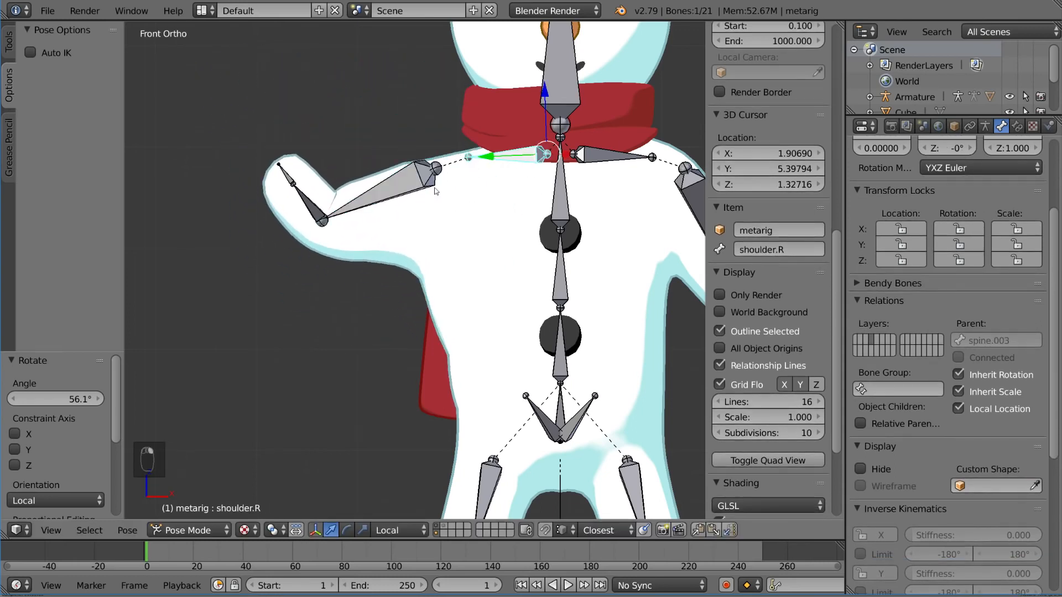
{"action": "key", "text": "r"}
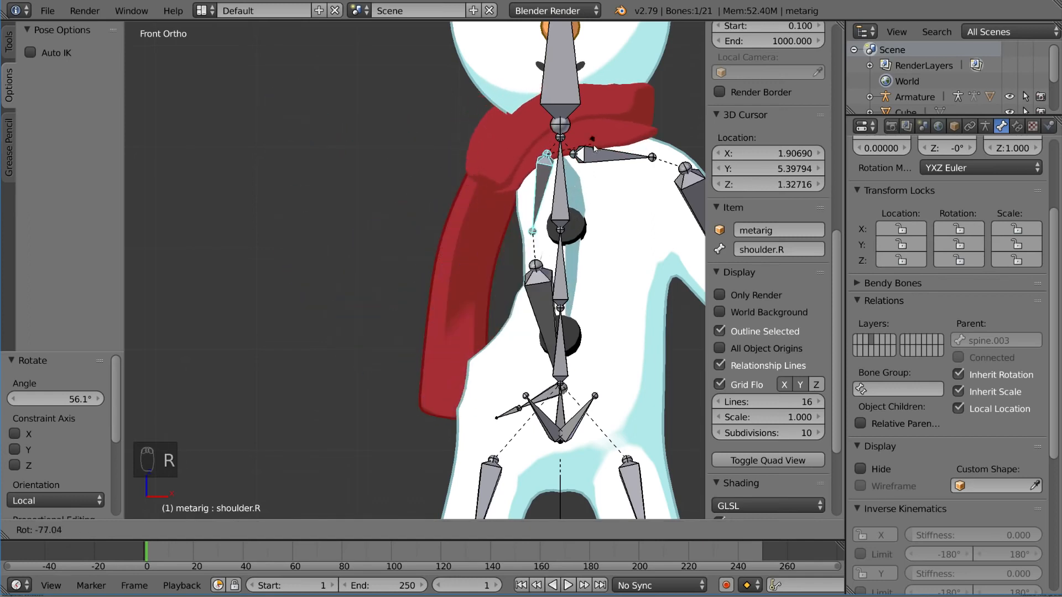
{"action": "right_click", "coordinate": [577, 212]}
{"action": "key", "text": "g"}
{"action": "right_click", "coordinate": [484, 200]}
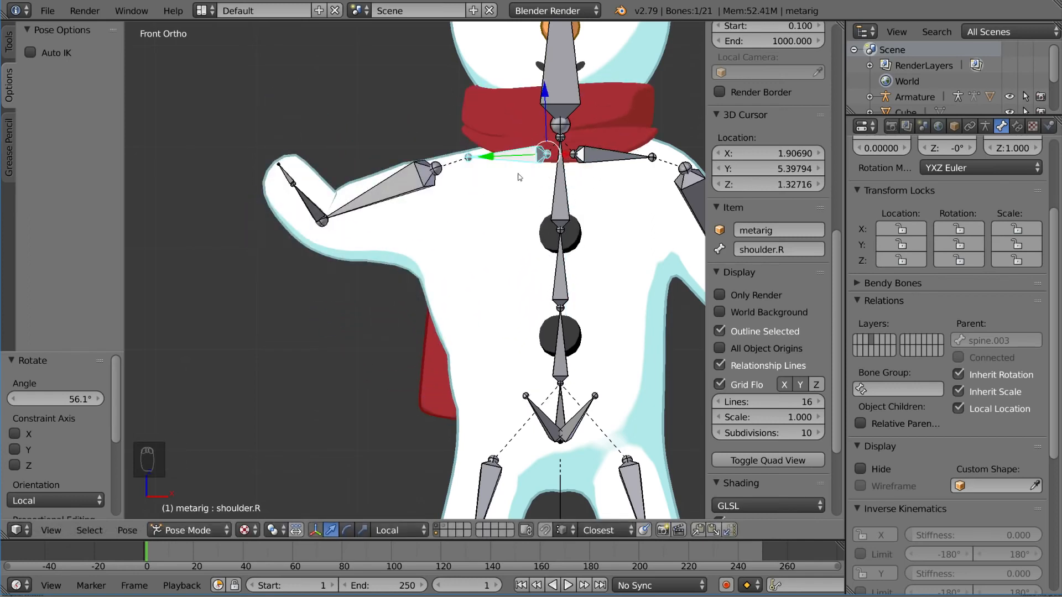
Step: Clear the pose rotation of the forearm.R and upper_arm.R bones
{"action": "right_click", "coordinate": [320, 215]}
{"action": "key", "text": "alt+r"}
{"action": "right_click", "coordinate": [416, 194]}
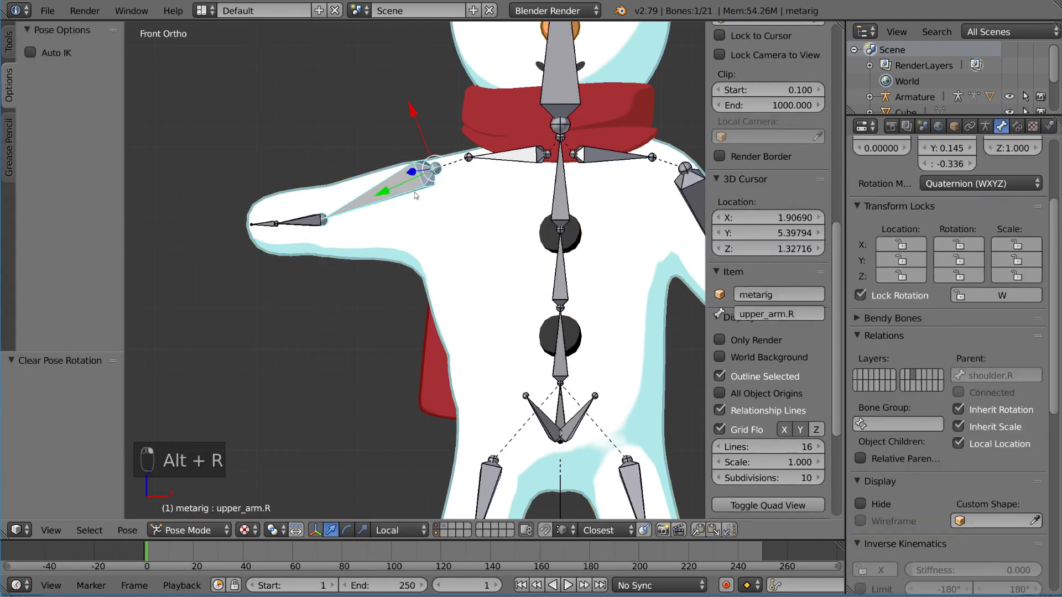
{"action": "key", "text": "alt+r"}
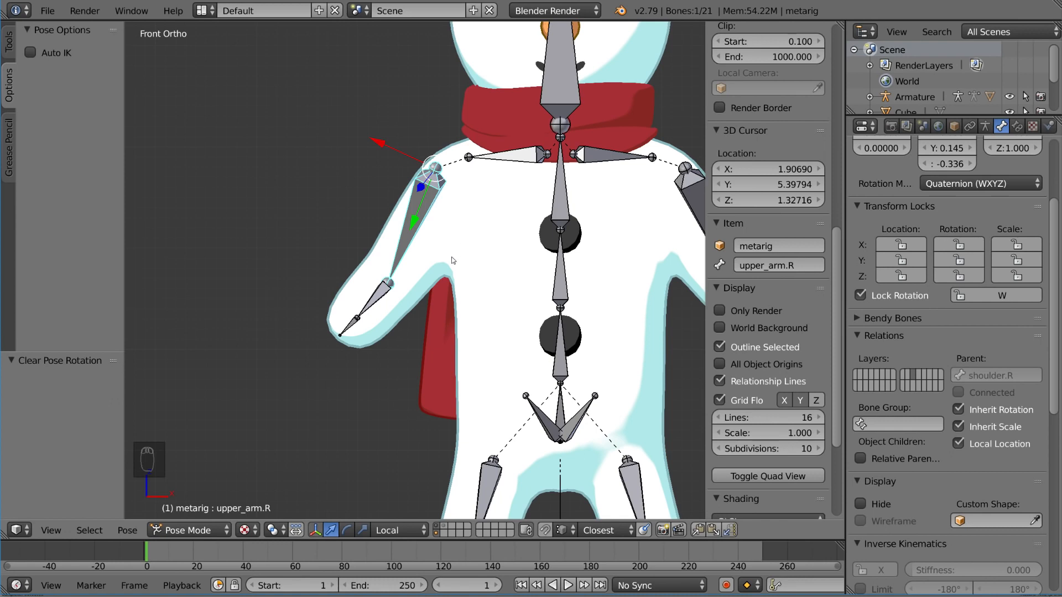
Step: Enable Auto IK in the pose options for the armature
{"action": "right_click", "coordinate": [385, 304]}
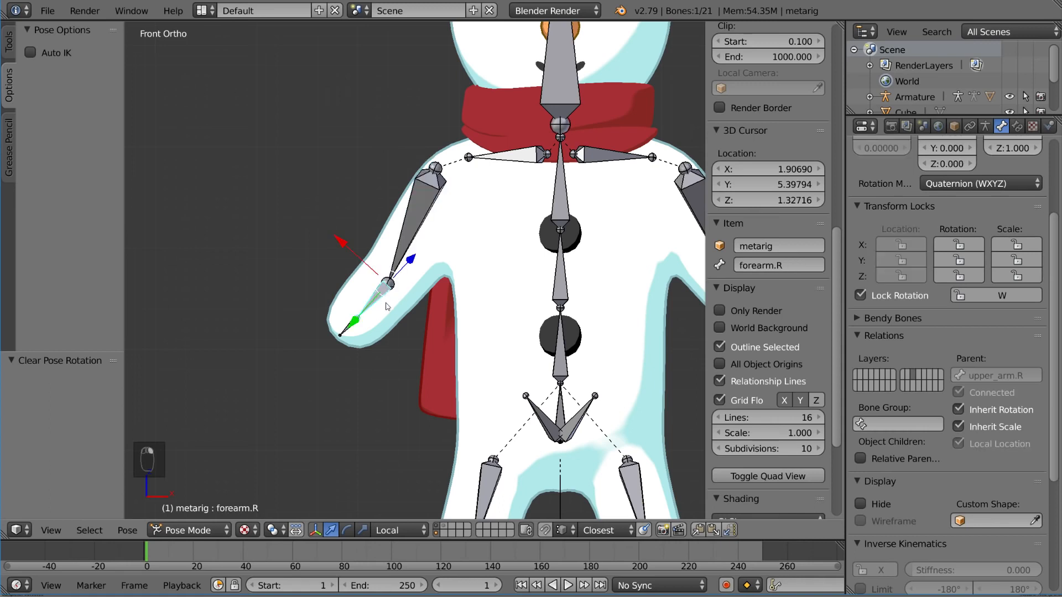
{"action": "right_click", "coordinate": [428, 225]}
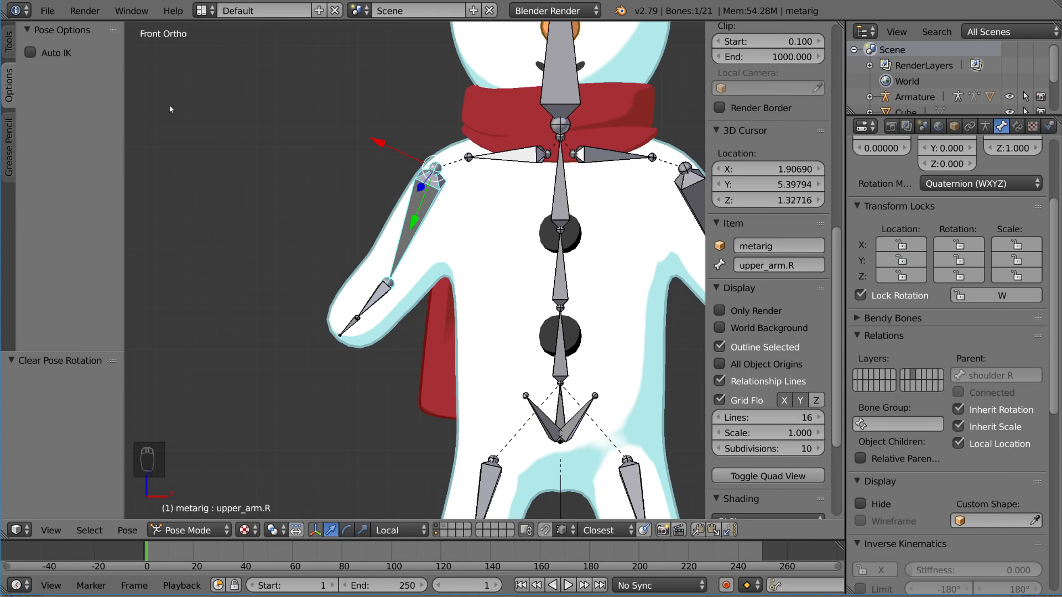
{"action": "key", "text": "t"}
{"action": "key", "text": "t"}
{"action": "key", "text": "t"}
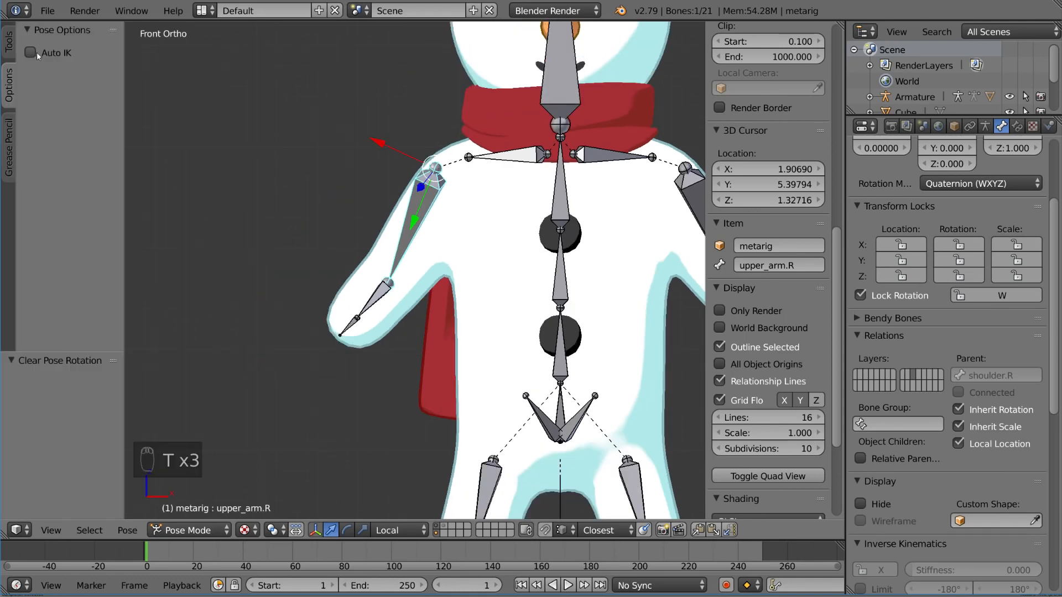
{"action": "left_click", "coordinate": [9, 49]}
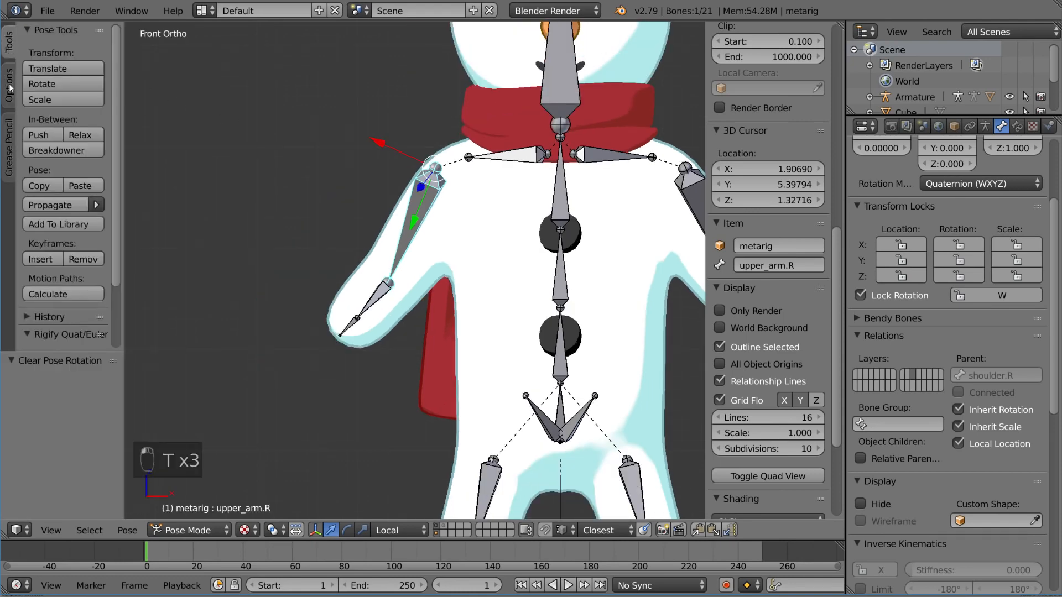
{"action": "left_click", "coordinate": [9, 86]}
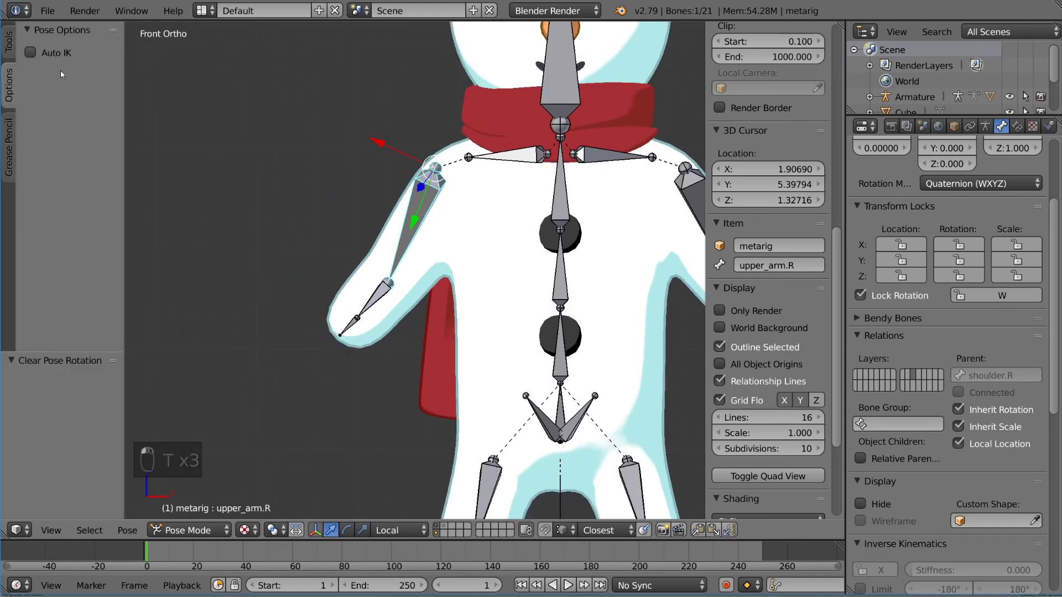
{"action": "left_click", "coordinate": [30, 53]}
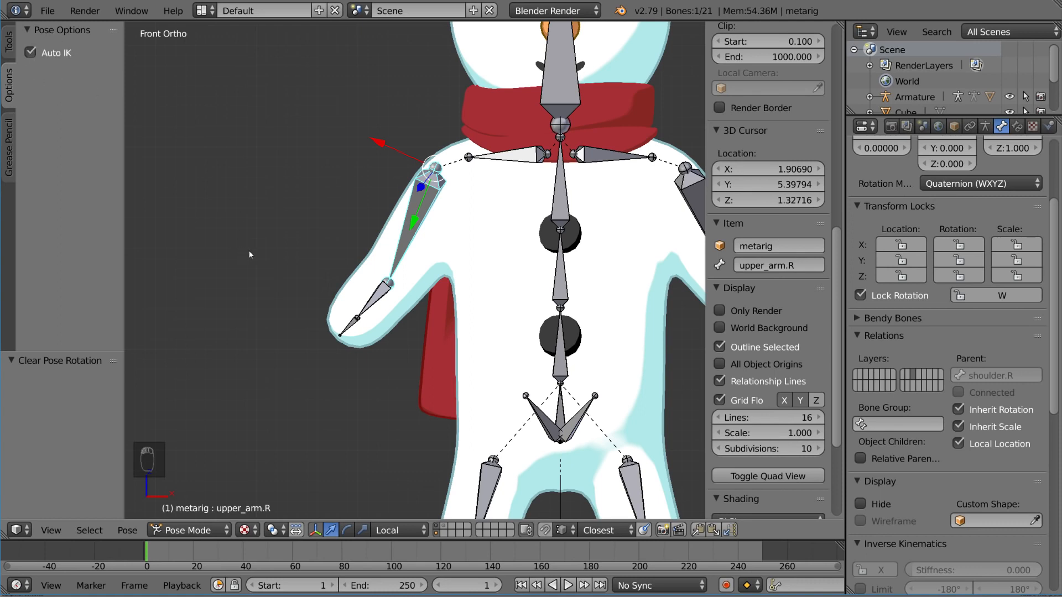
Step: Try moving the hand.R bone with Auto IK so the arm chain follows it
{"action": "right_click", "coordinate": [353, 329]}
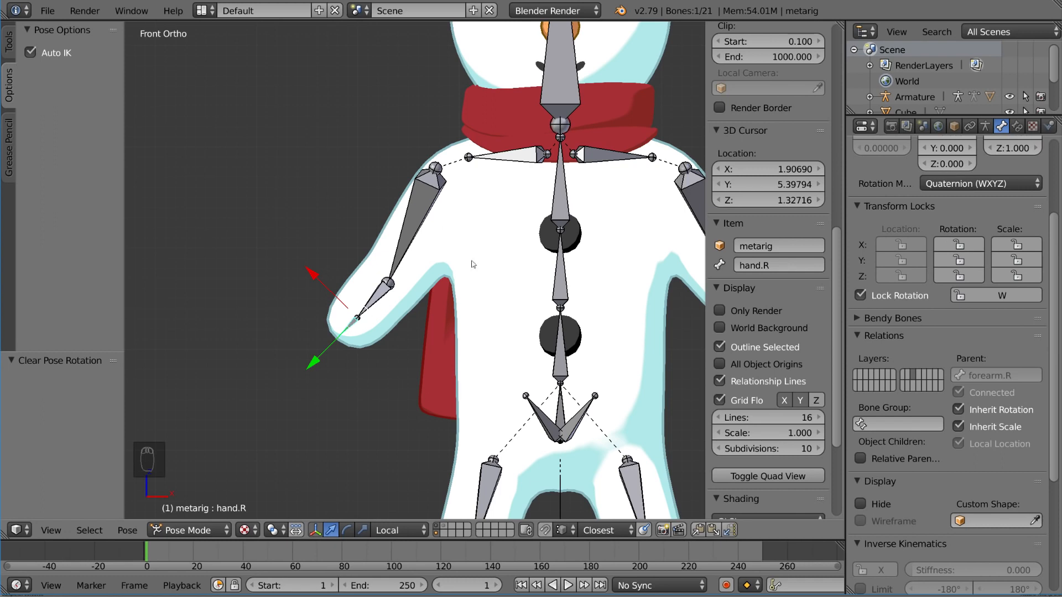
{"action": "right_click", "coordinate": [372, 304]}
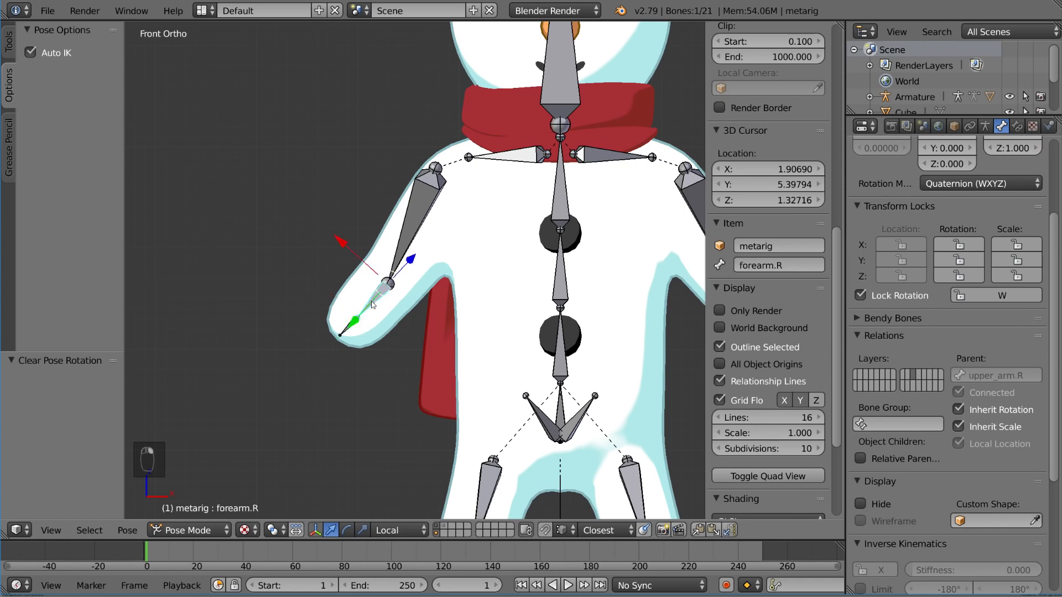
{"action": "right_click", "coordinate": [353, 331]}
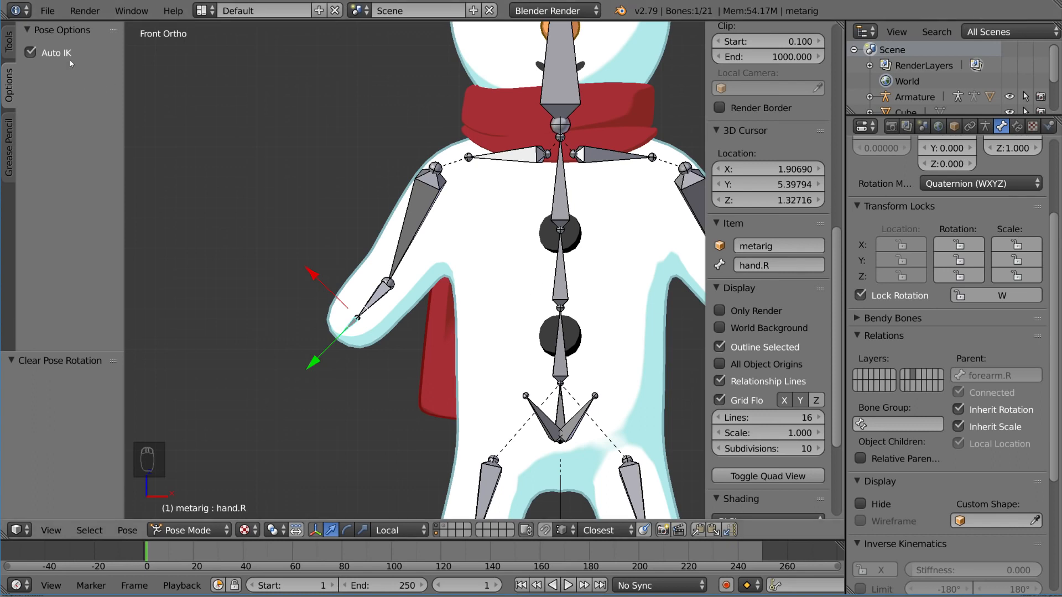
{"action": "key", "text": "g"}
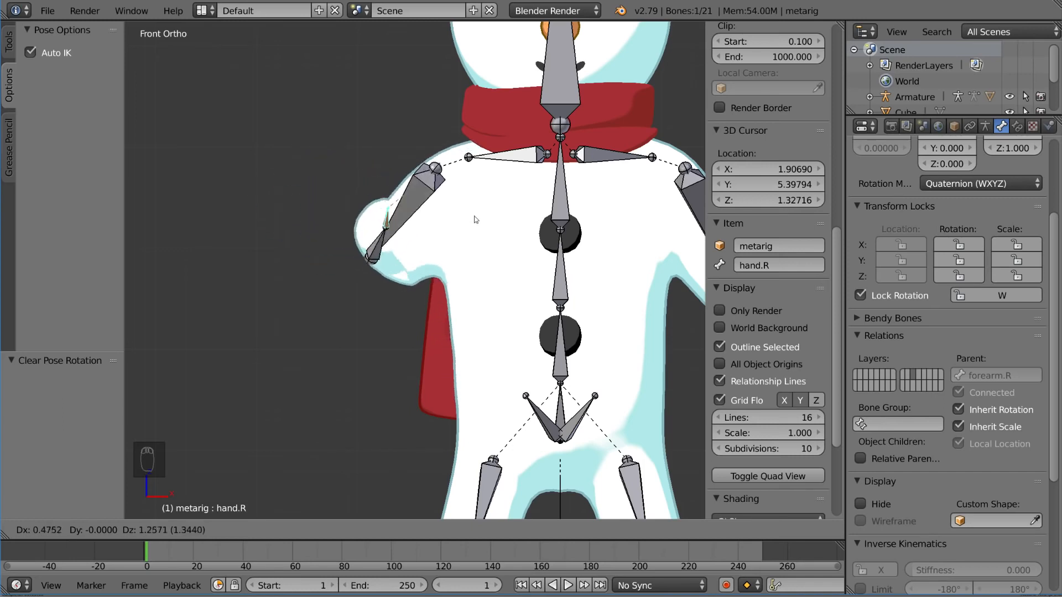
{"action": "right_click", "coordinate": [377, 200]}
Step: Add an Inverse Kinematics bone constraint to the forearm.R bone
{"action": "scroll", "coordinate": [387, 341], "scroll_direction": "down", "scroll_amount": 3}
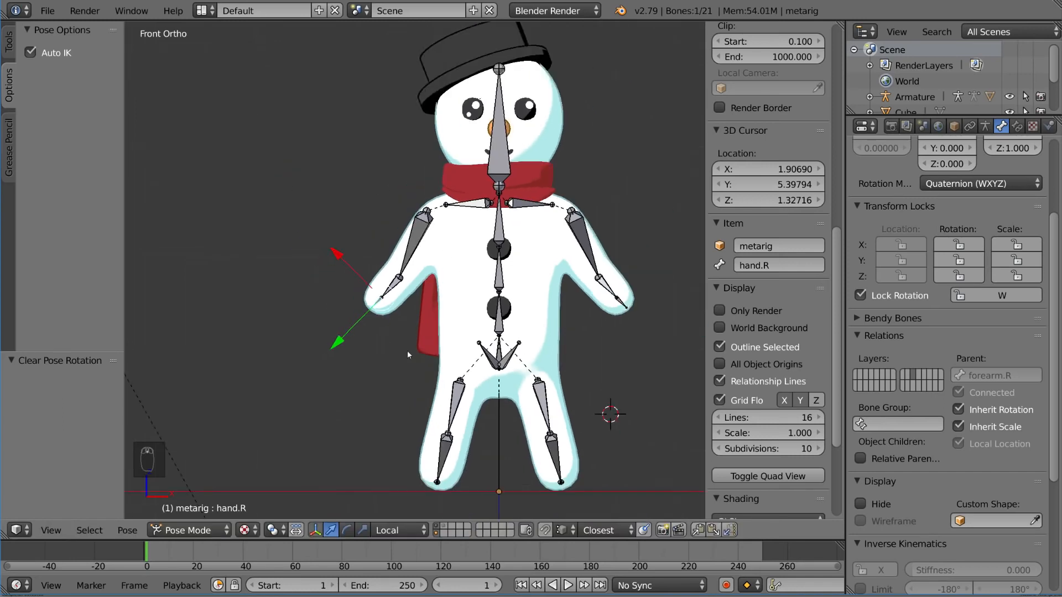
{"action": "middle_click_drag", "start_coordinate": [407, 350], "coordinate": [396, 257], "text": "shift"}
{"action": "scroll", "coordinate": [399, 265], "scroll_direction": "up", "scroll_amount": 1}
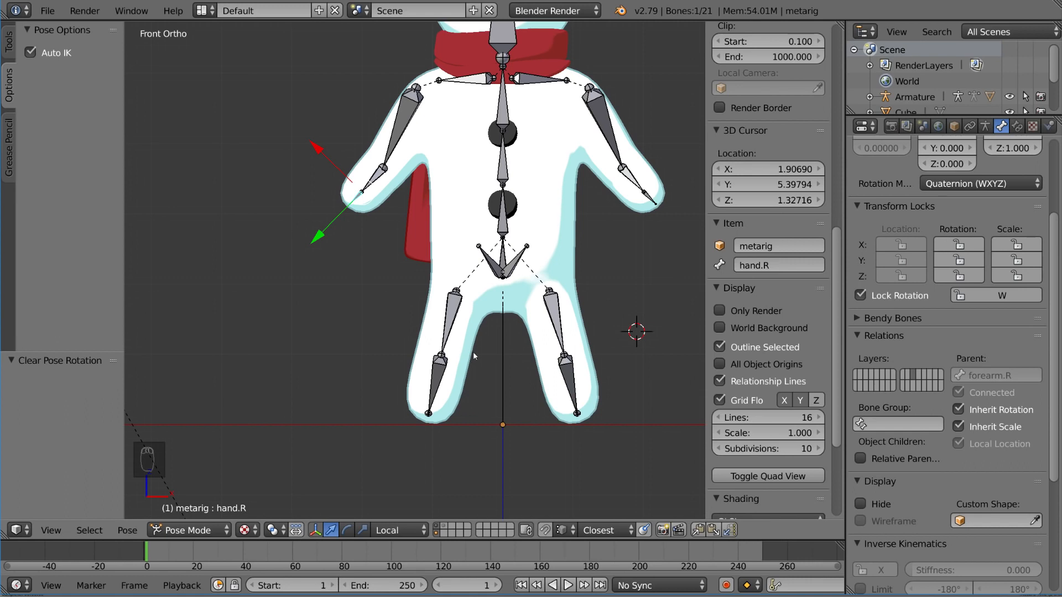
{"action": "right_click", "coordinate": [376, 180]}
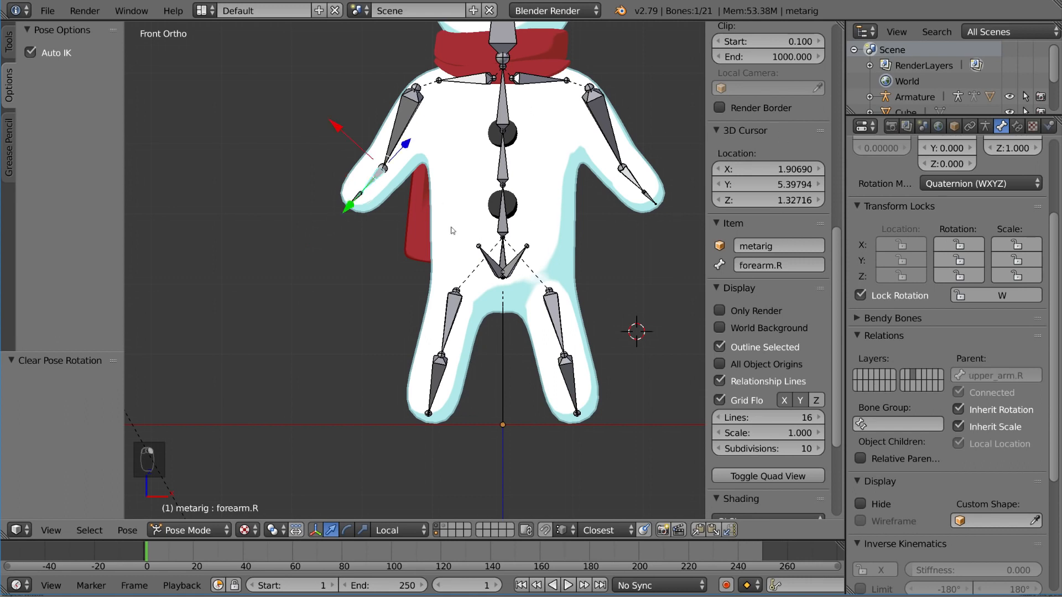
{"action": "left_click", "coordinate": [1017, 126]}
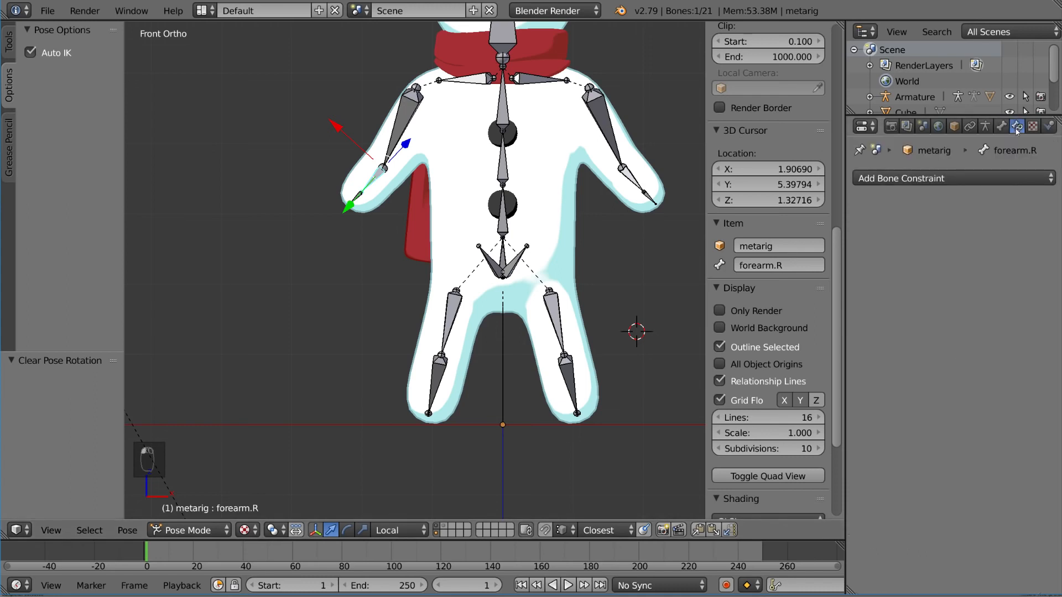
{"action": "left_click", "coordinate": [913, 178]}
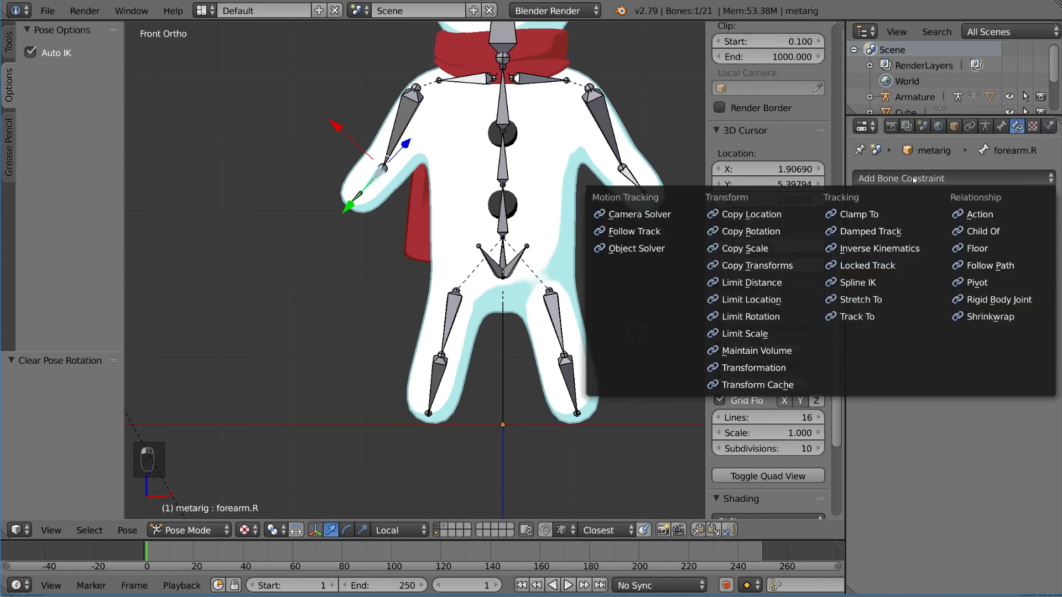
{"action": "left_click", "coordinate": [912, 249]}
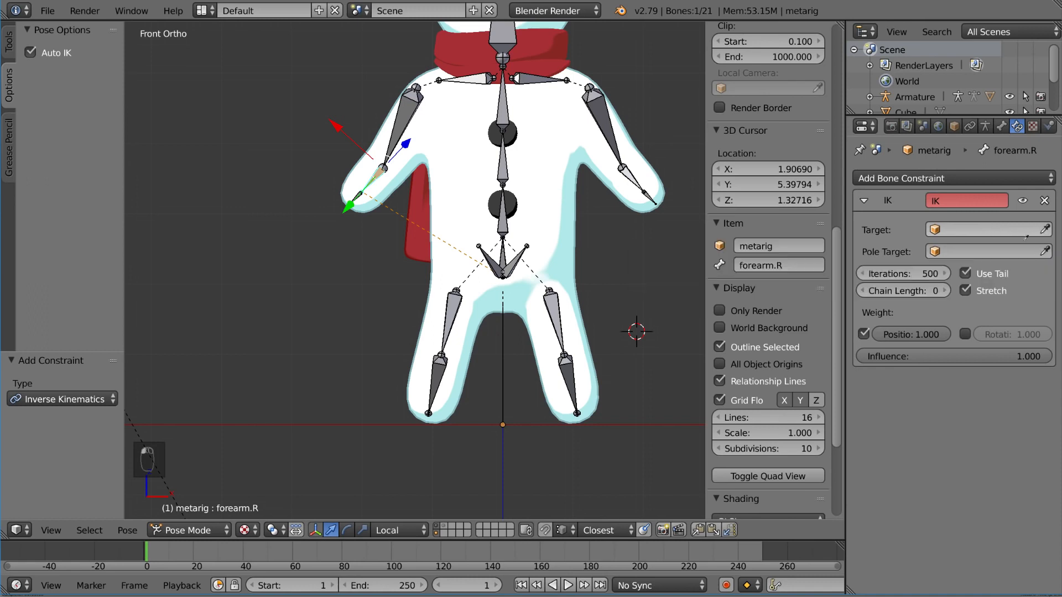
Step: Set the IK constraint's target to metarig and its target bone to hand.R
{"action": "left_click", "coordinate": [611, 112]}
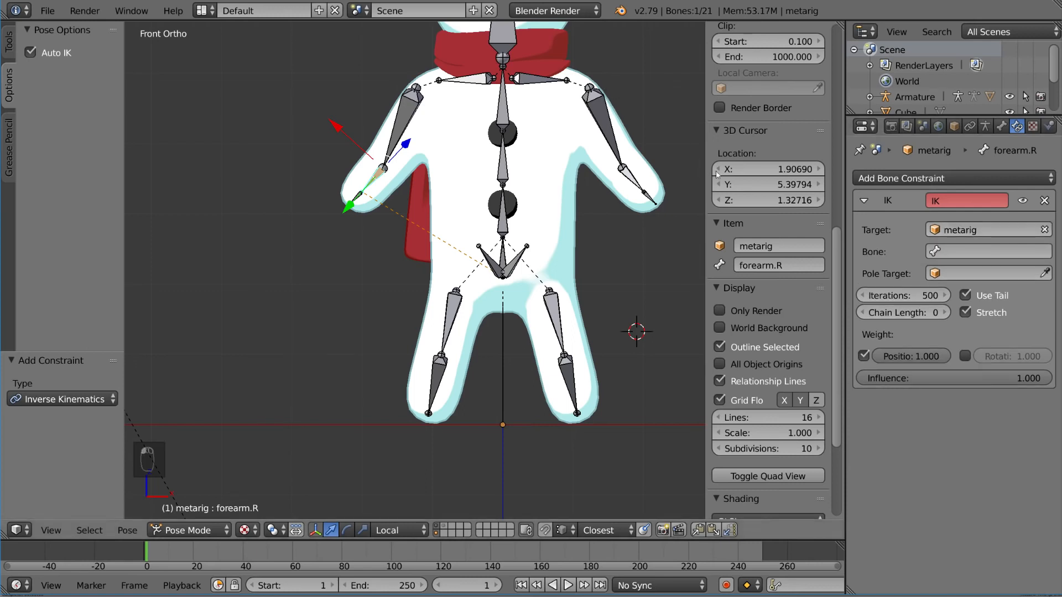
{"action": "left_click", "coordinate": [986, 250]}
{"action": "type", "text": "and"}
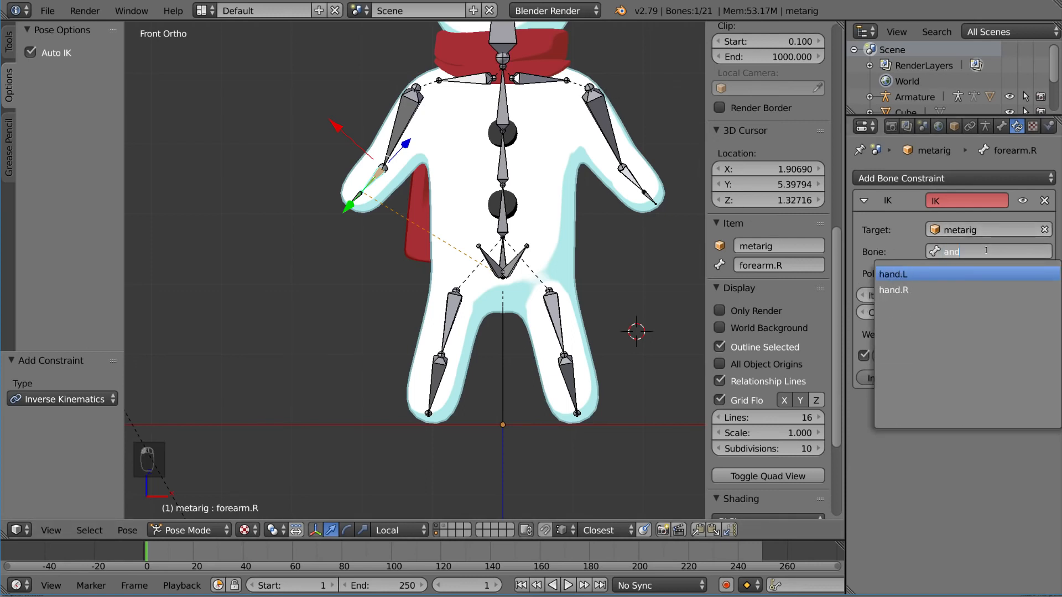
{"action": "type", "text": ".R"}
{"action": "key", "text": "Return"}
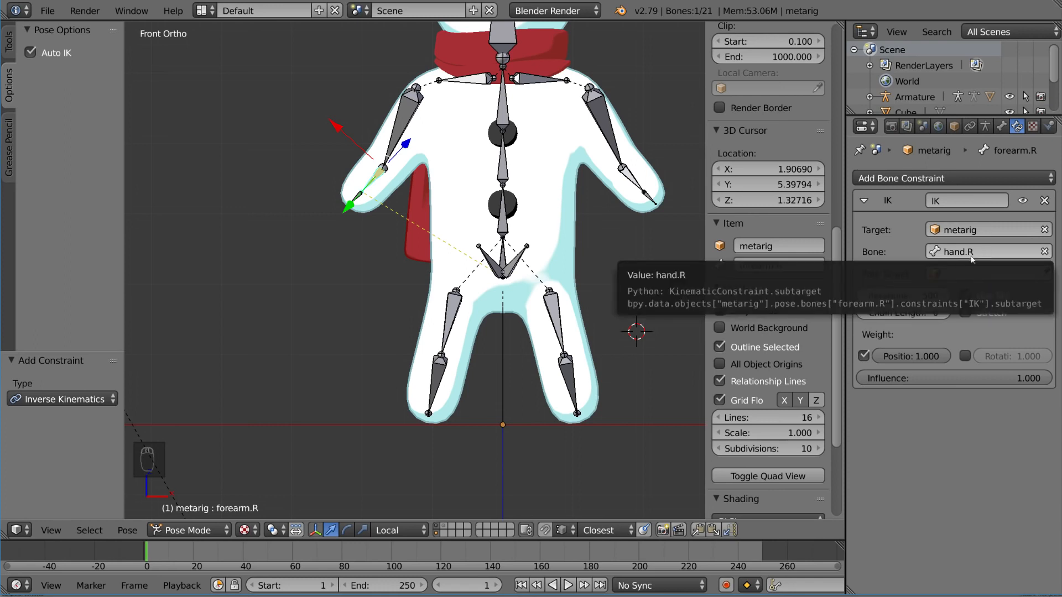
Step: Turn off Auto IK in the pose options for the metarig
{"action": "right_click", "coordinate": [360, 198]}
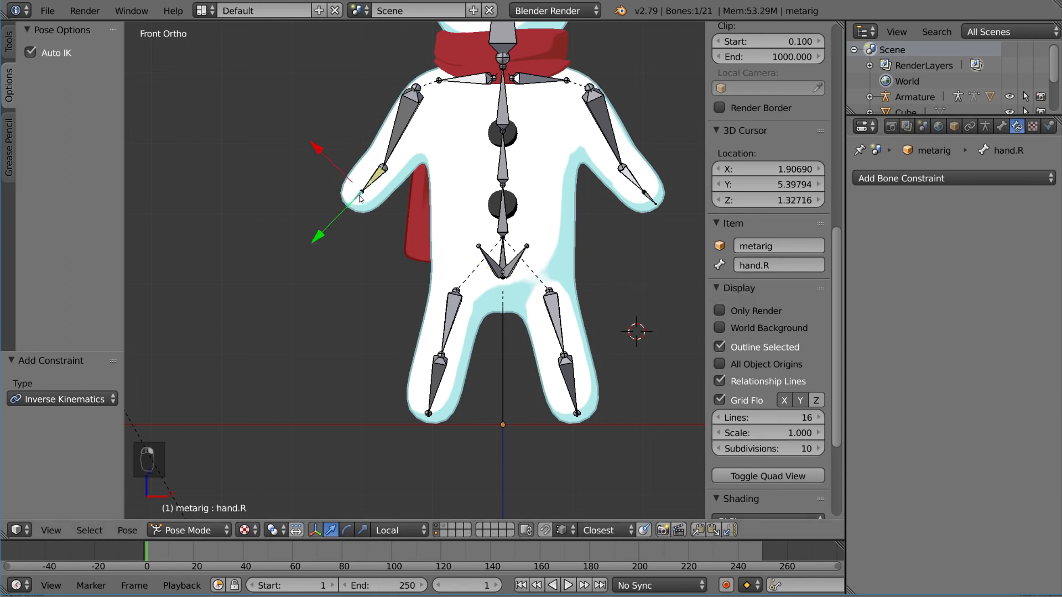
{"action": "middle_click_drag", "start_coordinate": [462, 182], "coordinate": [451, 205], "text": "shift"}
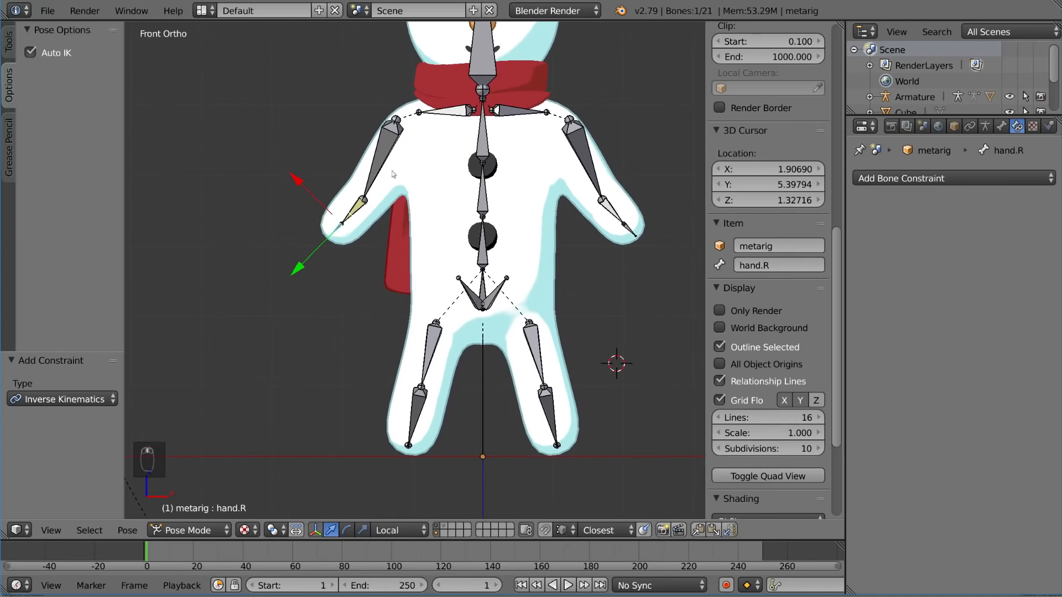
{"action": "right_click", "coordinate": [353, 212]}
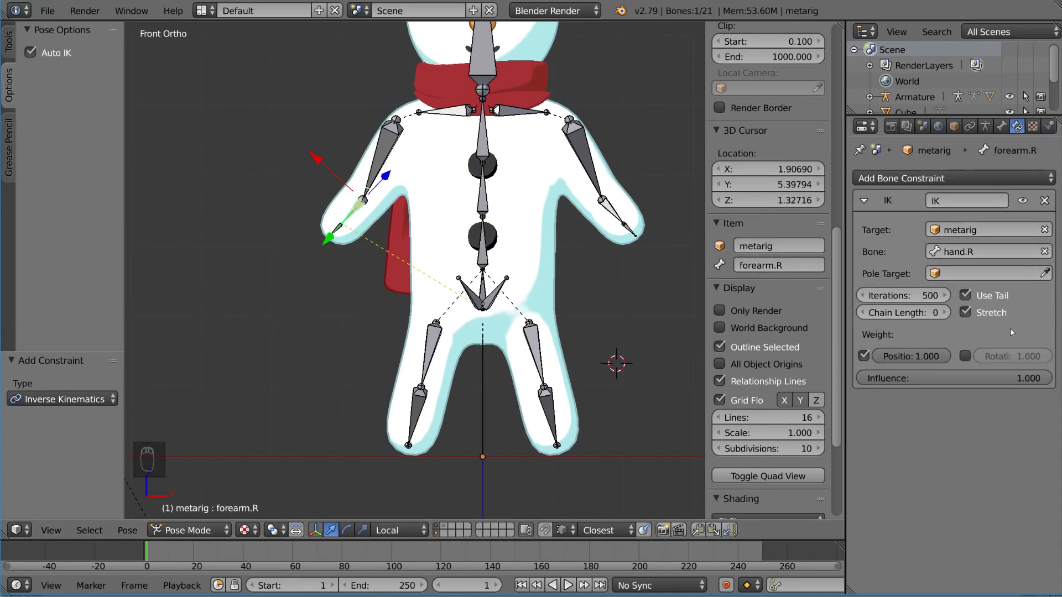
{"action": "scroll", "coordinate": [385, 353], "scroll_direction": "up", "scroll_amount": 2}
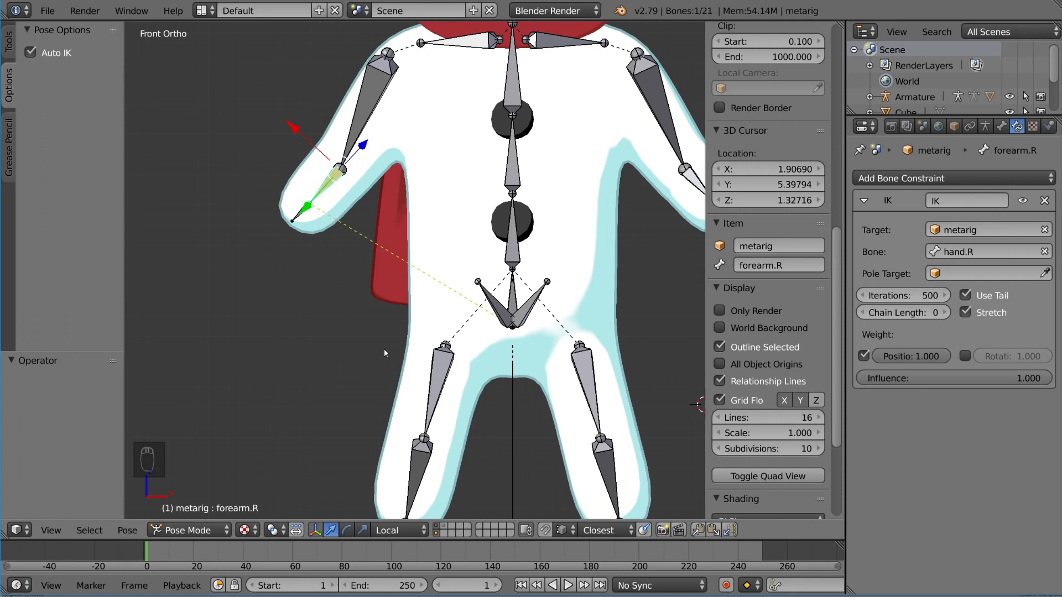
{"action": "left_click", "coordinate": [31, 53]}
Step: Try moving and rotating the hand.R bone with Auto IK off
{"action": "right_click", "coordinate": [295, 219]}
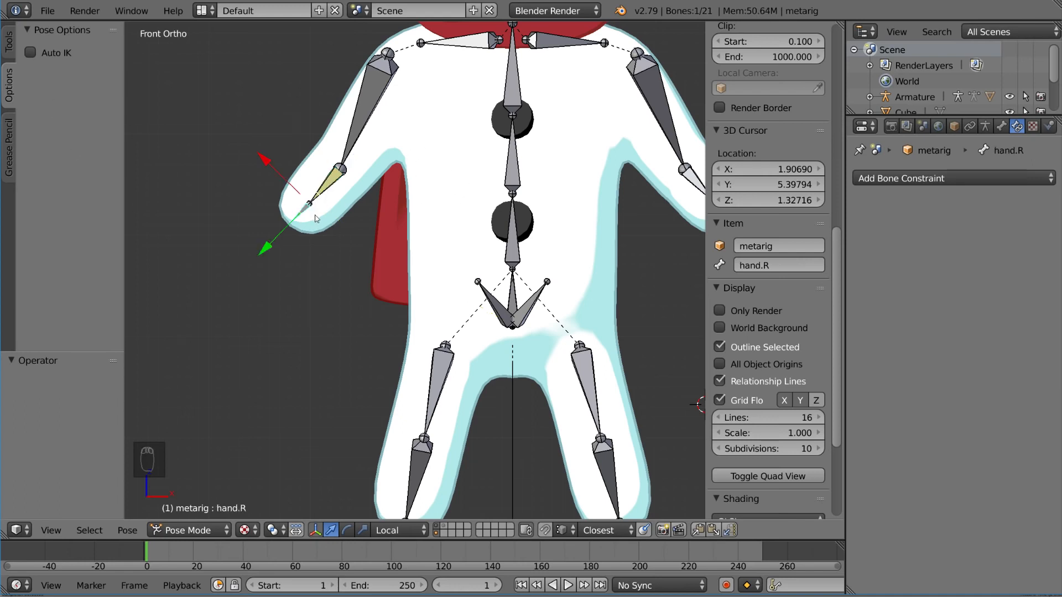
{"action": "scroll", "coordinate": [477, 204], "scroll_direction": "down", "scroll_amount": 1}
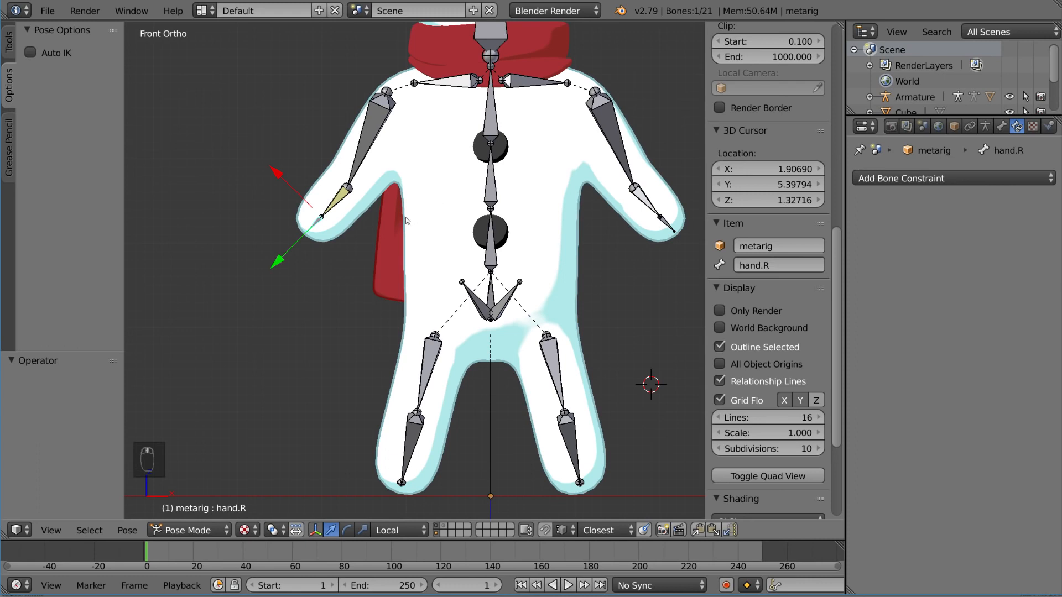
{"action": "key", "text": "g"}
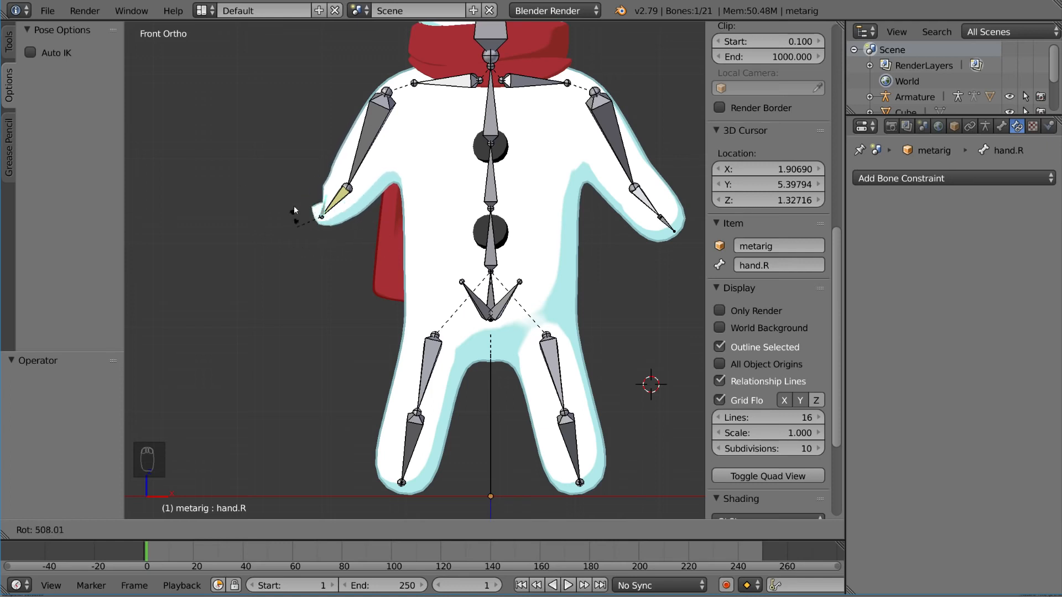
{"action": "right_click", "coordinate": [317, 181]}
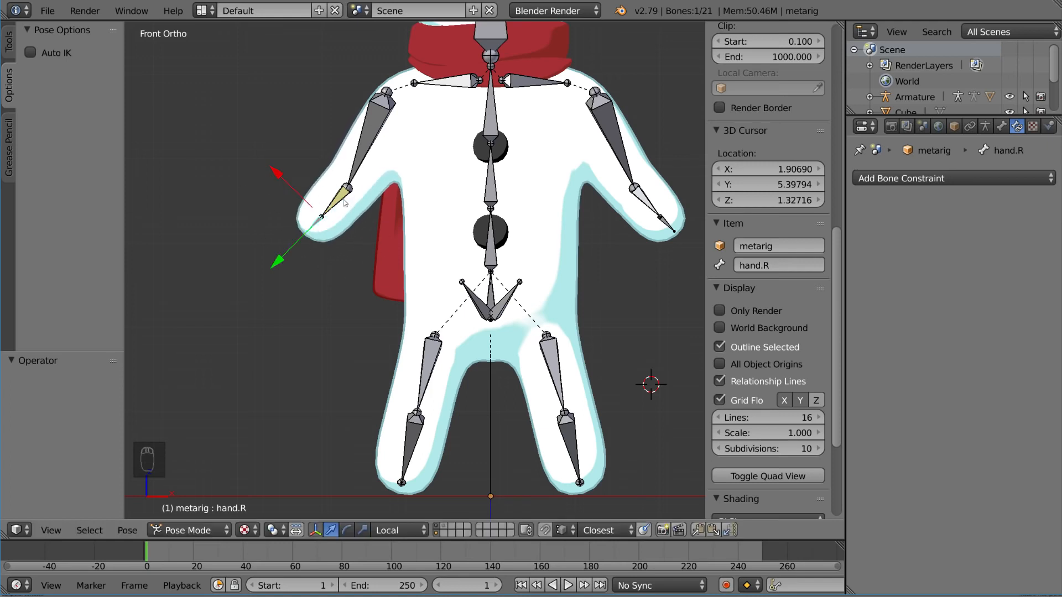
Step: Try rotating the hand.R bone about its wrist joint in a close-up view
{"action": "right_click", "coordinate": [344, 200]}
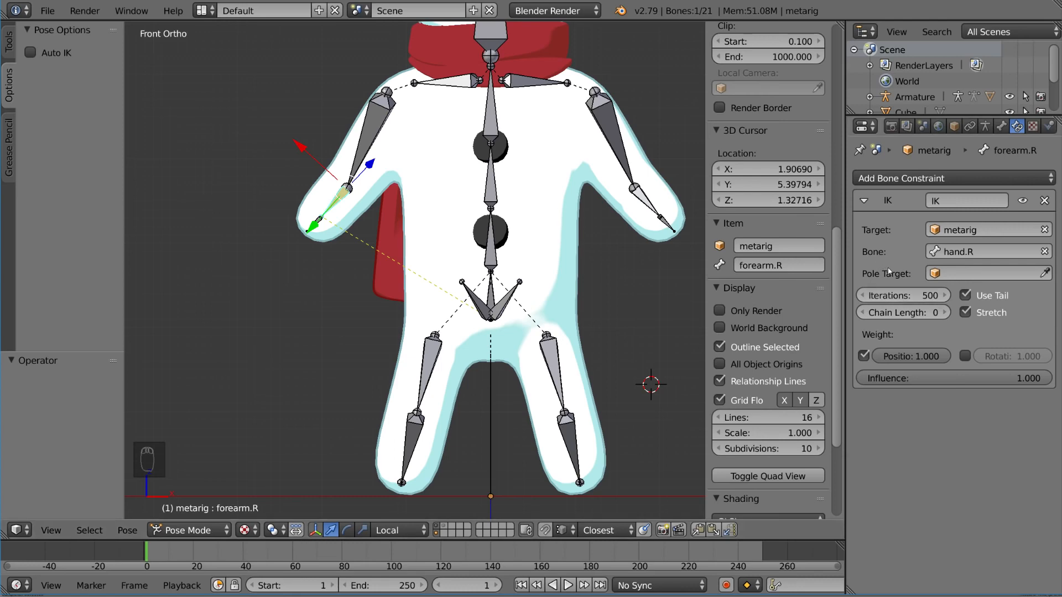
{"action": "scroll", "coordinate": [357, 198], "scroll_direction": "up", "scroll_amount": 1}
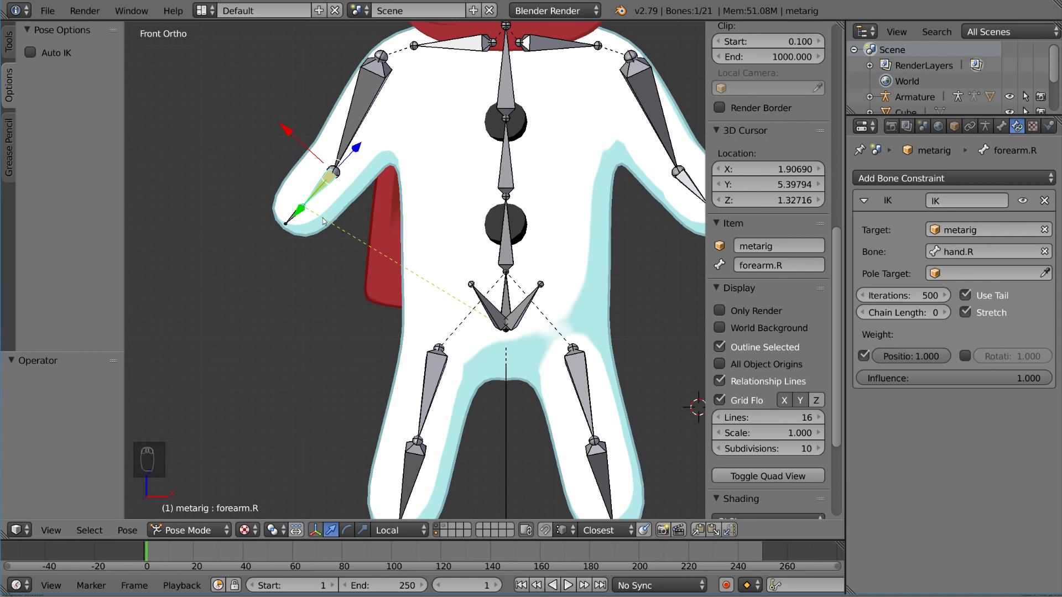
{"action": "right_click", "coordinate": [291, 220]}
{"action": "key", "text": "KP_Decimal"}
{"action": "key", "text": "r"}
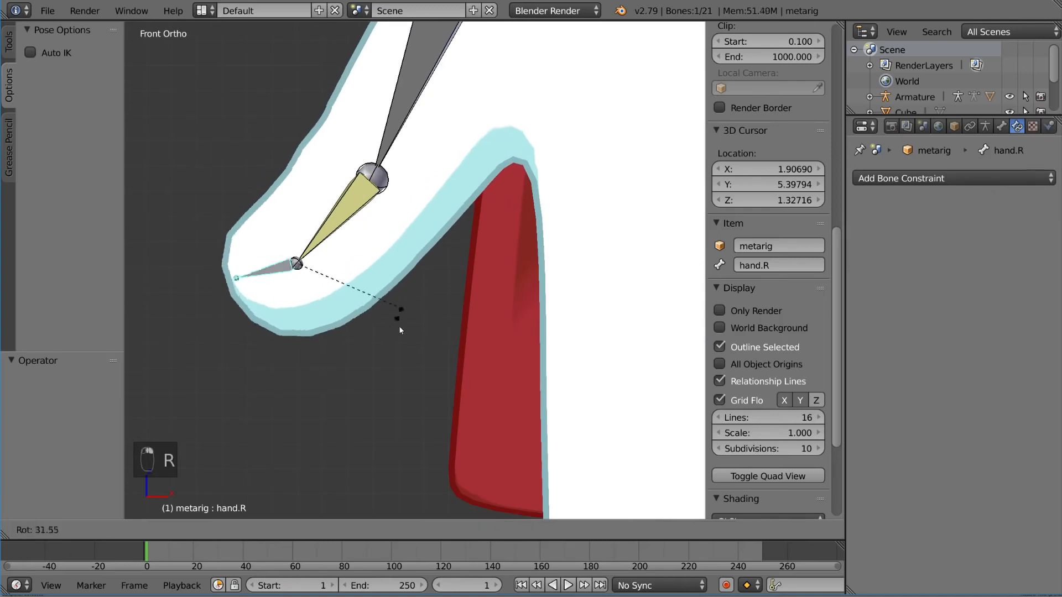
{"action": "right_click", "coordinate": [362, 232]}
{"action": "middle_click_drag", "start_coordinate": [362, 232], "coordinate": [453, 233], "text": "shift"}
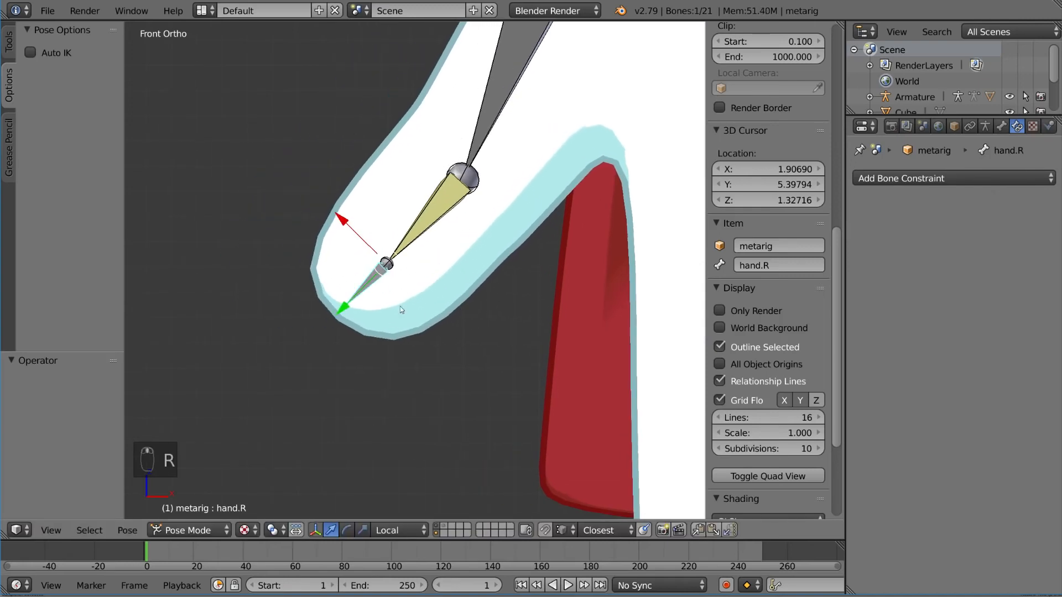
{"action": "middle_click_drag", "start_coordinate": [400, 306], "coordinate": [402, 279], "text": "shift"}
Step: Duplicate the hand.R bone in Edit Mode, keeping the copy at the original's position
{"action": "scroll", "coordinate": [402, 274], "scroll_direction": "down", "scroll_amount": 1}
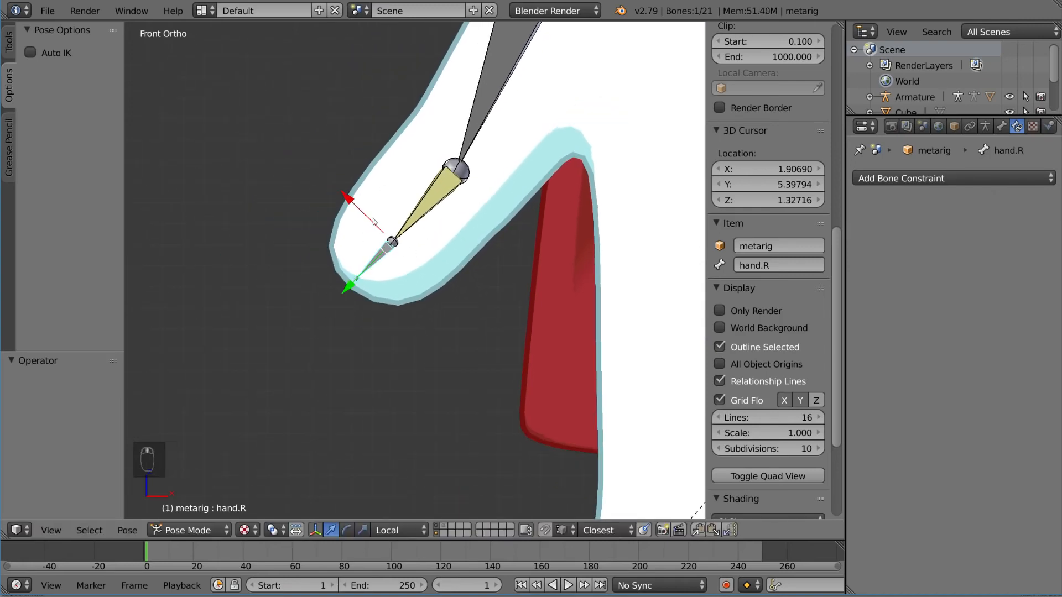
{"action": "scroll", "coordinate": [375, 222], "scroll_direction": "down", "scroll_amount": 4}
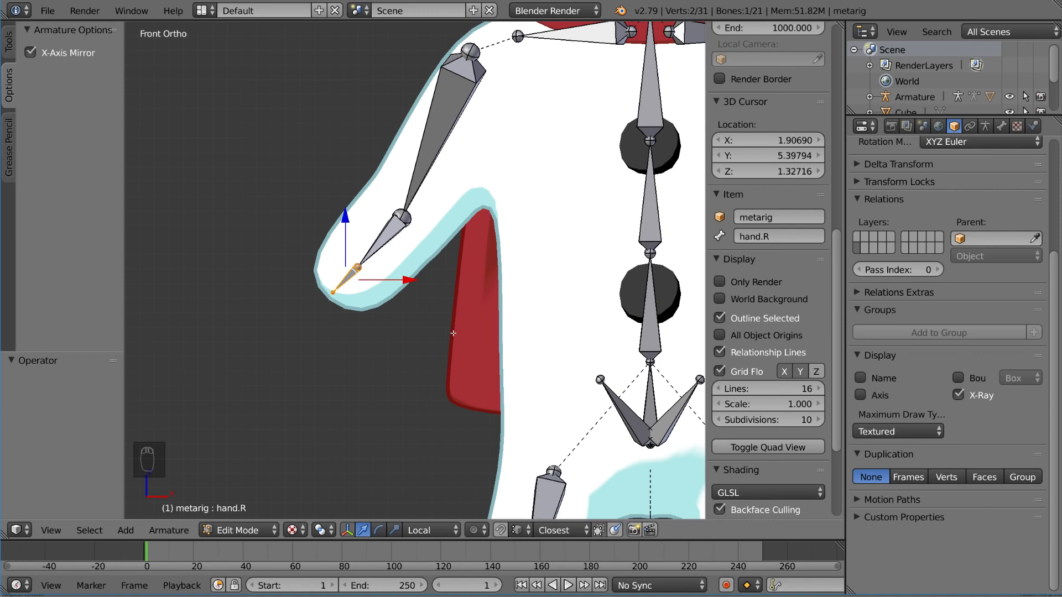
{"action": "key", "text": "shift+d"}
{"action": "right_click", "coordinate": [452, 339]}
{"action": "scroll", "coordinate": [367, 344], "scroll_direction": "up", "scroll_amount": 5}
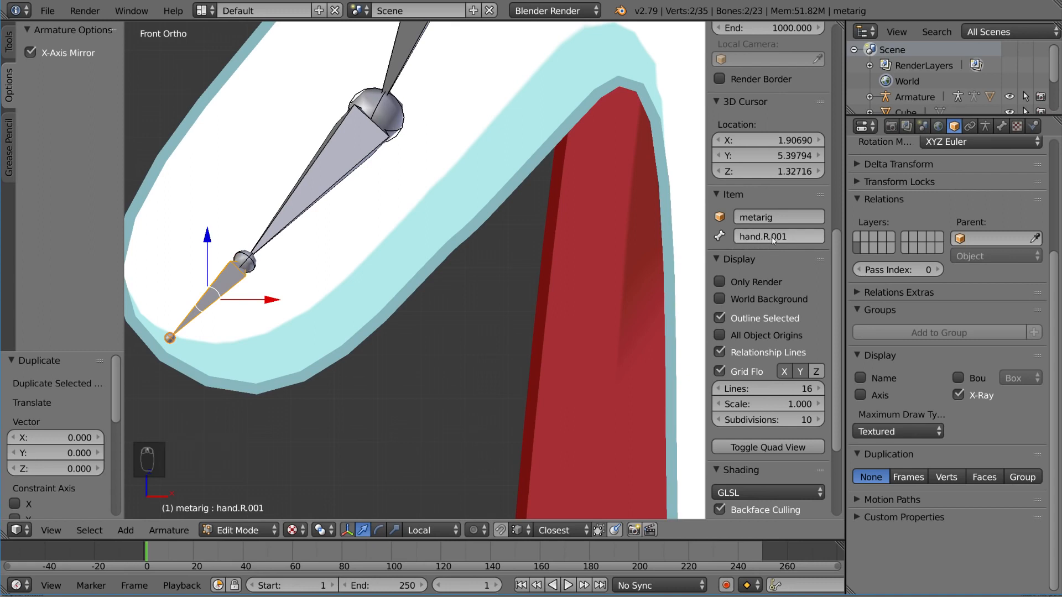
Step: Rename the duplicated hand bone to hand_IK.R
{"action": "scroll", "coordinate": [293, 278], "scroll_direction": "down", "scroll_amount": 2}
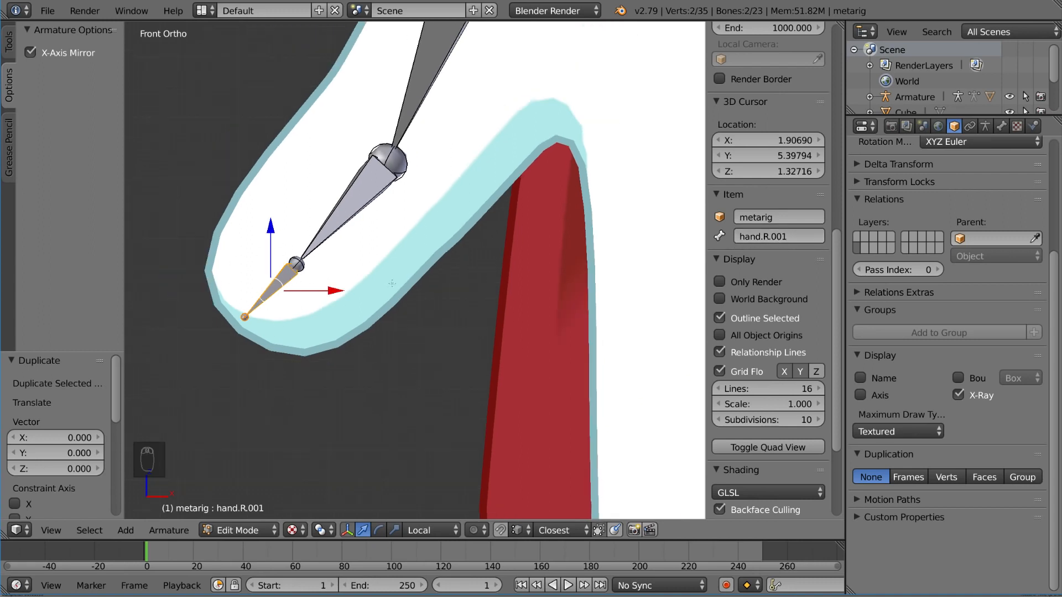
{"action": "left_click", "coordinate": [803, 237]}
{"action": "left_click", "coordinate": [802, 236]}
{"action": "key", "text": "BackSpace"}
{"action": "key", "text": "BackSpace"}
{"action": "key", "text": "BackSpace"}
{"action": "key", "text": "Left"}
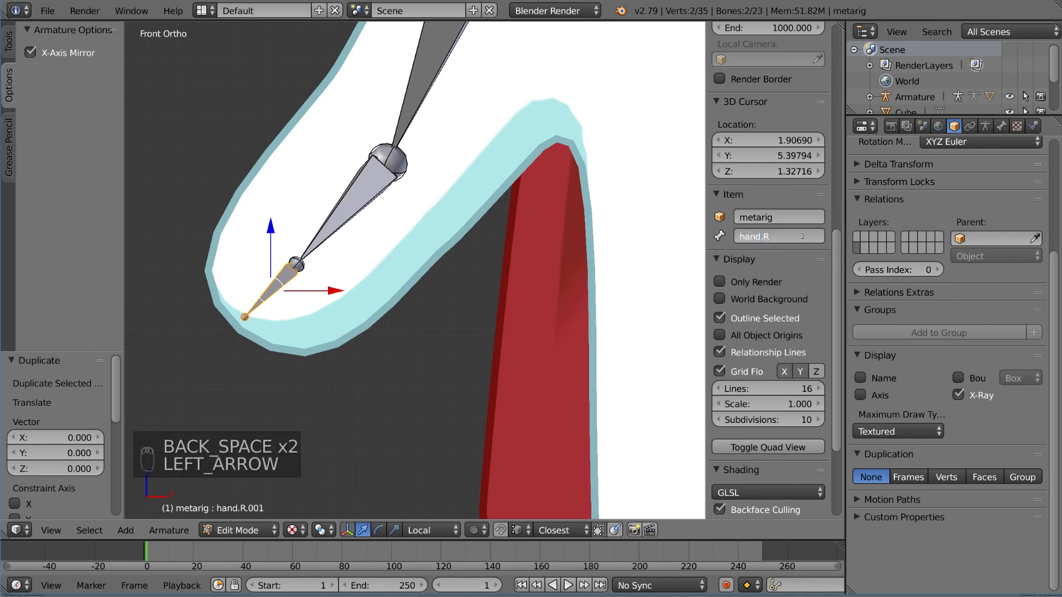
{"action": "type", "text": "_IK"}
{"action": "key", "text": "Return"}
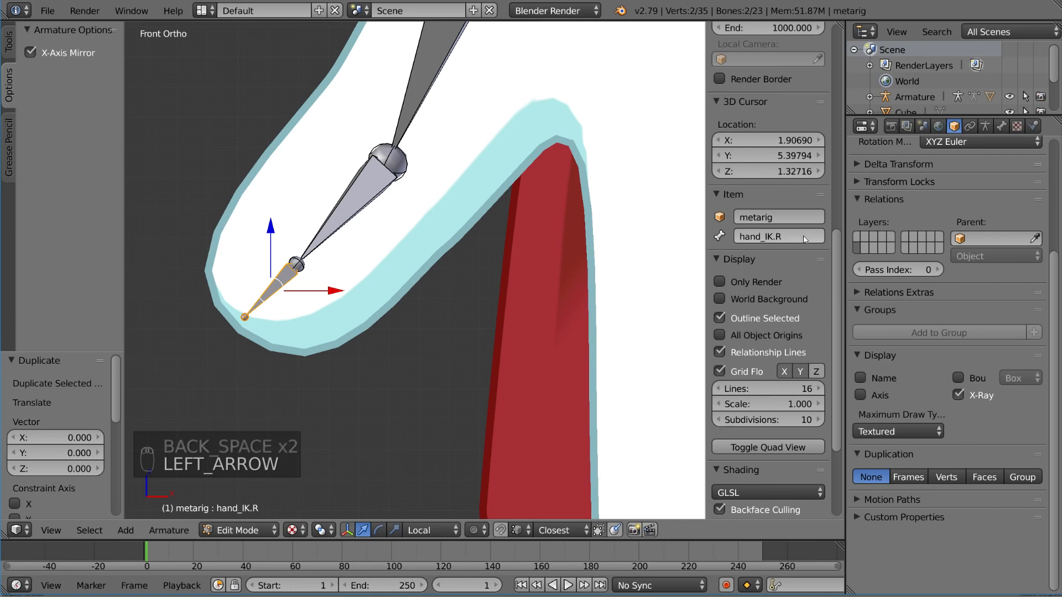
Step: Try moving the hand_IK.R bone away from the arm
{"action": "scroll", "coordinate": [386, 301], "scroll_direction": "down", "scroll_amount": 3}
{"action": "key", "text": "g"}
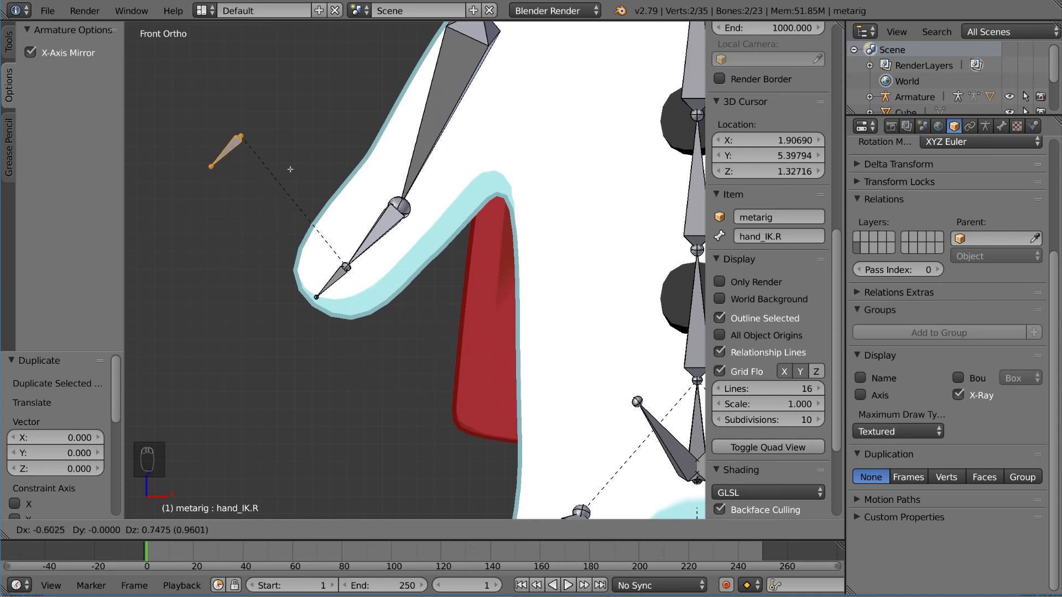
{"action": "key", "text": "Escape"}
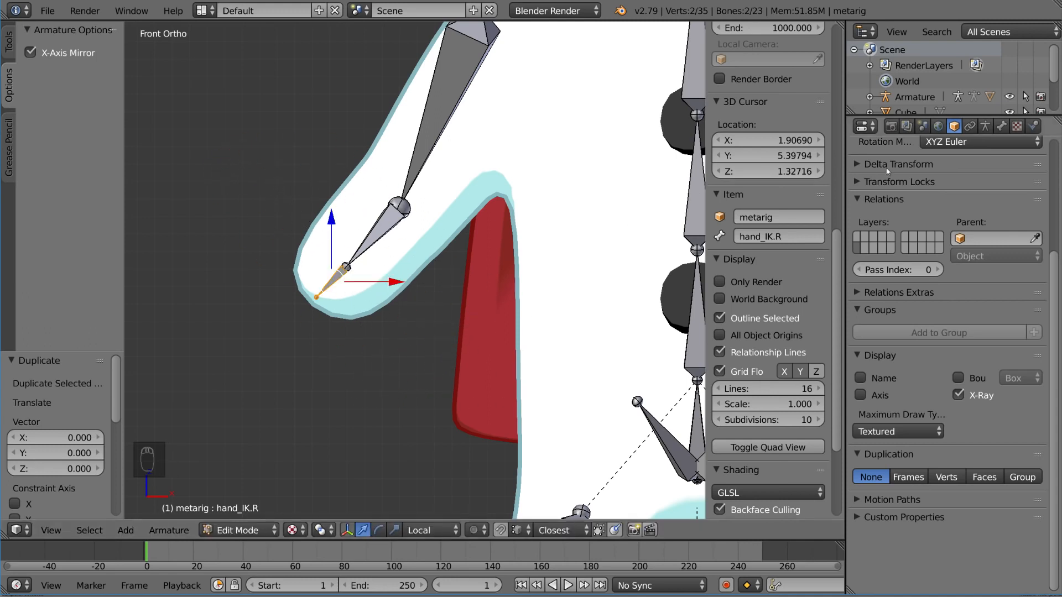
Step: Clear the parent of the hand_IK.R bone so it is detached from forearm.R
{"action": "left_click", "coordinate": [1001, 126]}
{"action": "scroll", "coordinate": [984, 221], "scroll_direction": "up", "scroll_amount": 5}
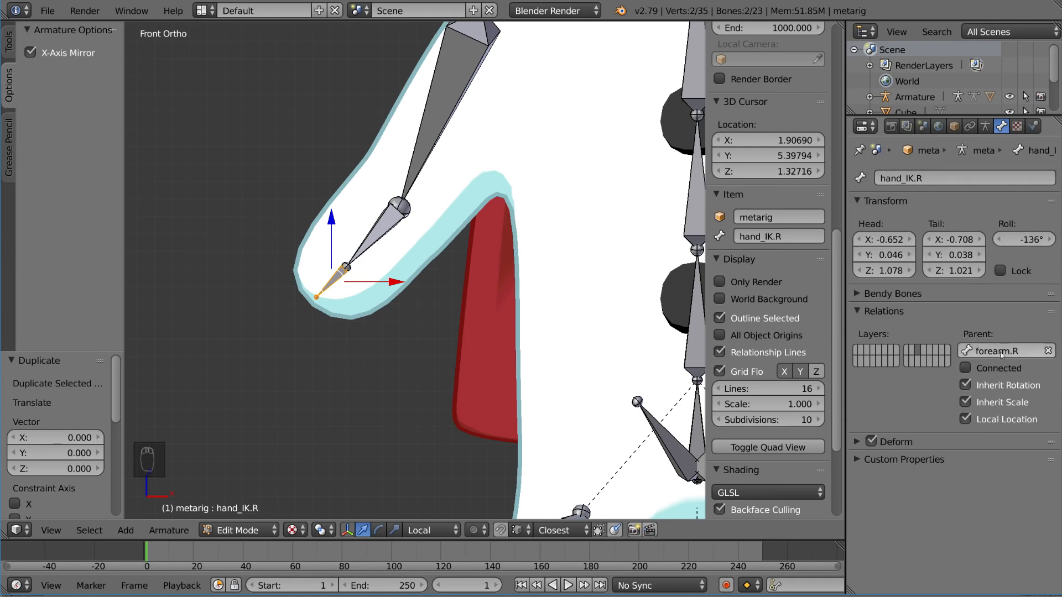
{"action": "left_click", "coordinate": [1048, 350]}
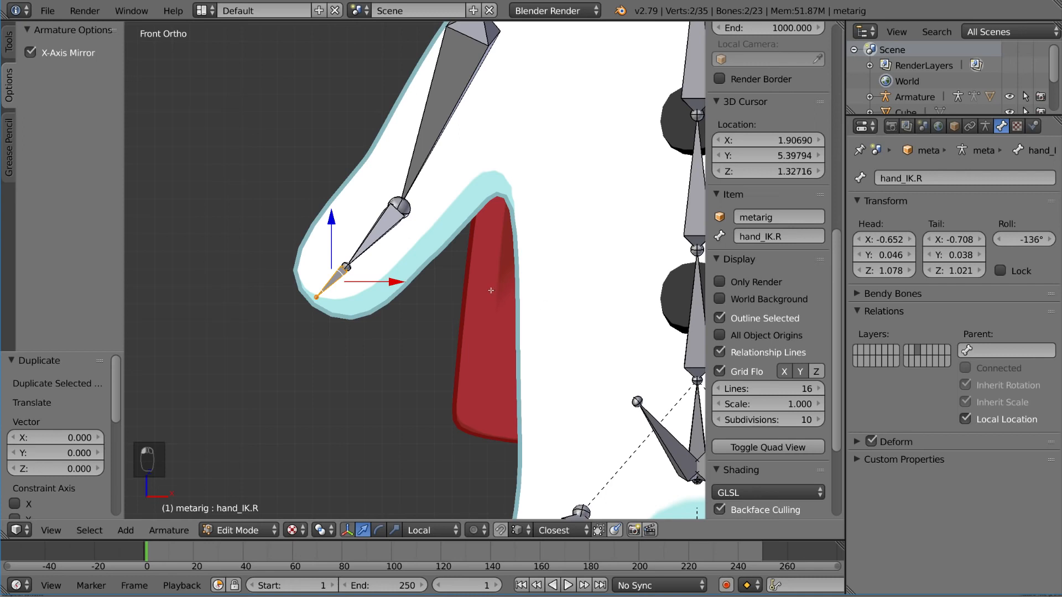
Step: Try moving the unparented hand_IK.R bone and the original hand.R bone to compare how they behave
{"action": "key", "text": "g"}
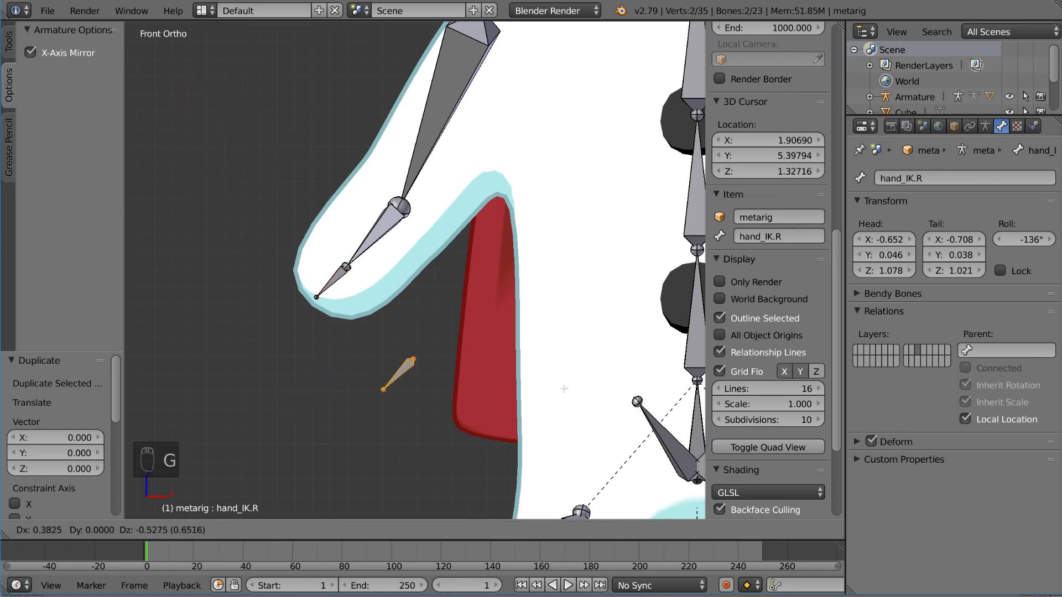
{"action": "right_click", "coordinate": [378, 235]}
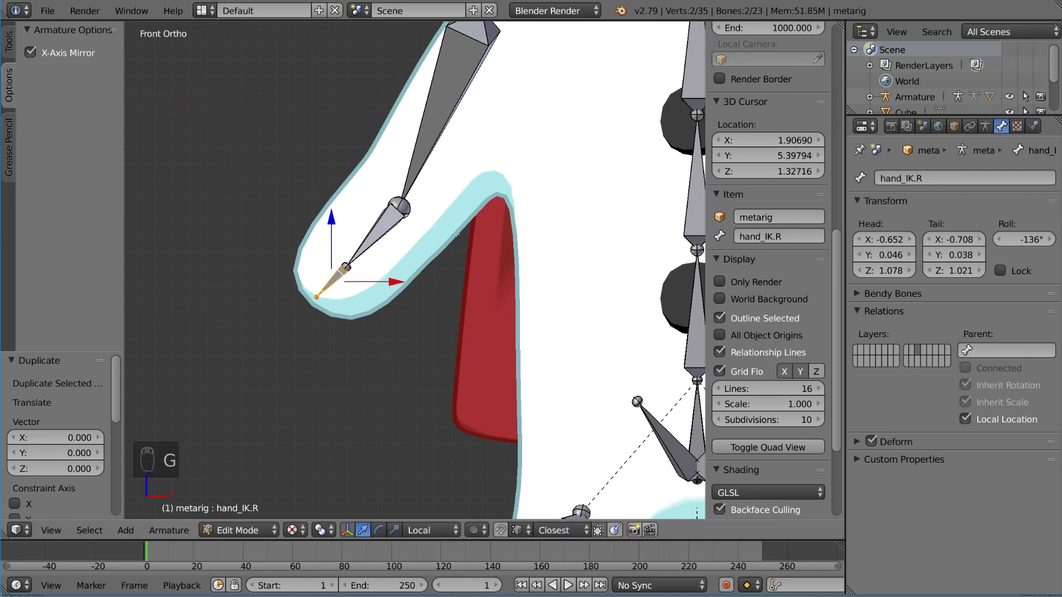
{"action": "right_click", "coordinate": [326, 287]}
{"action": "key", "text": "g"}
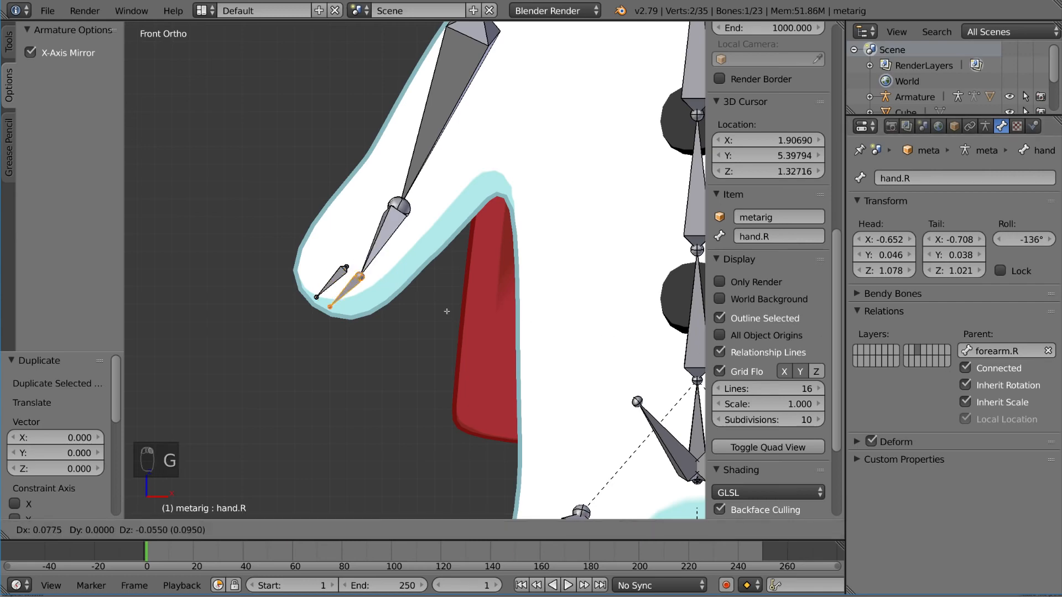
{"action": "right_click", "coordinate": [477, 283]}
{"action": "scroll", "coordinate": [432, 245], "scroll_direction": "down", "scroll_amount": 5}
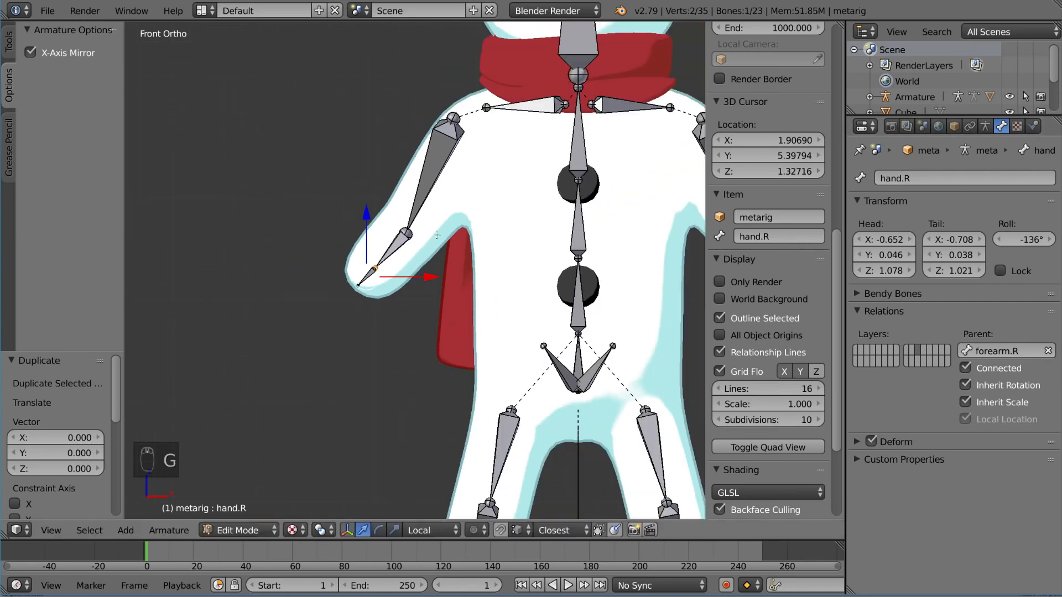
{"action": "scroll", "coordinate": [398, 256], "scroll_direction": "up", "scroll_amount": 5}
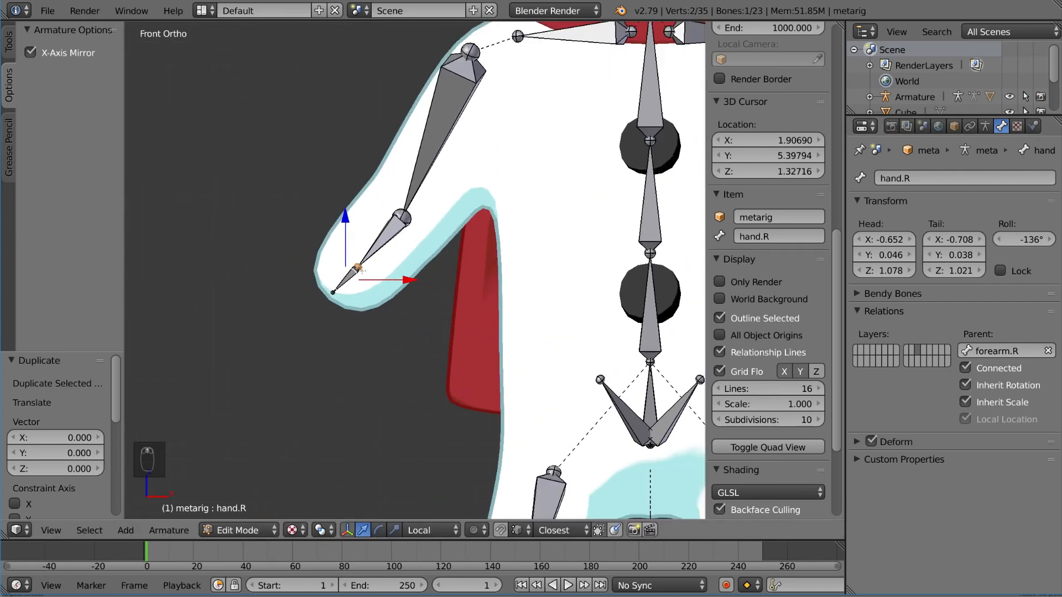
Step: In Pose Mode, set the target bone of forearm.R's IK constraint to hand_IK.R
{"action": "key", "text": "ctrl+Tab"}
{"action": "right_click", "coordinate": [358, 275]}
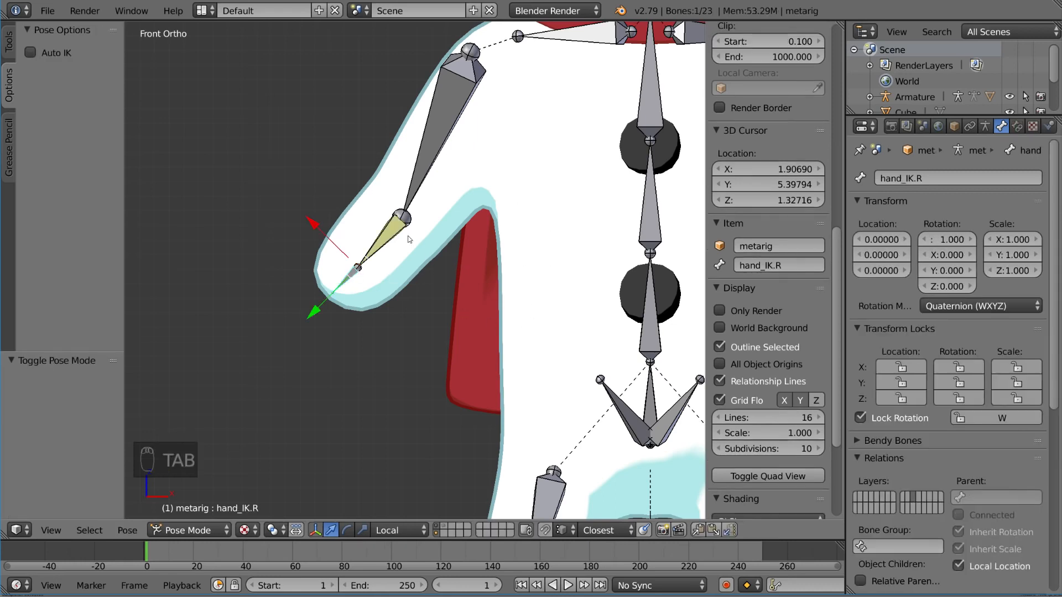
{"action": "right_click", "coordinate": [394, 248]}
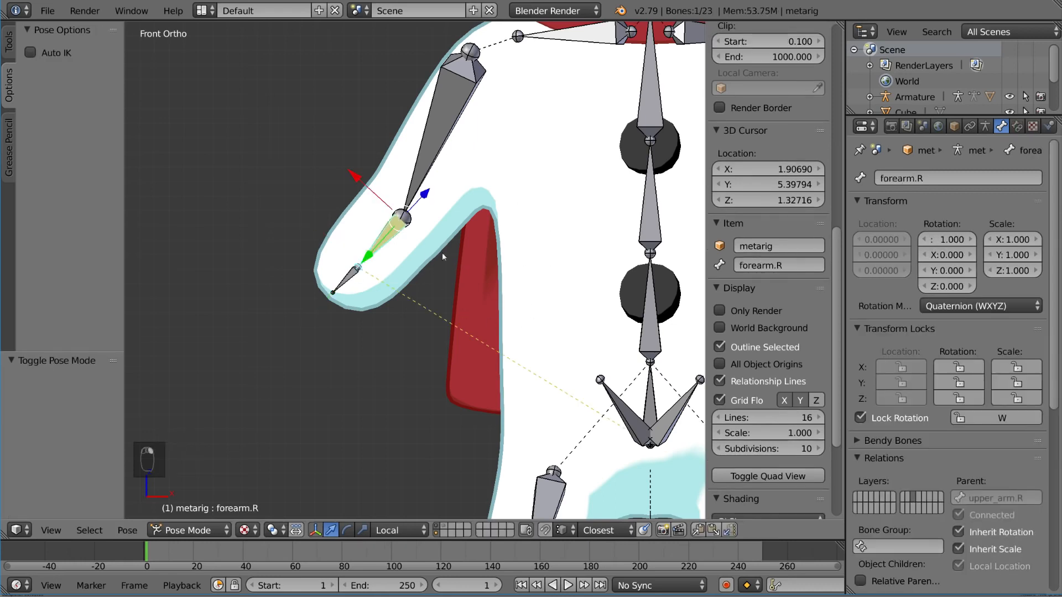
{"action": "left_click", "coordinate": [1017, 126]}
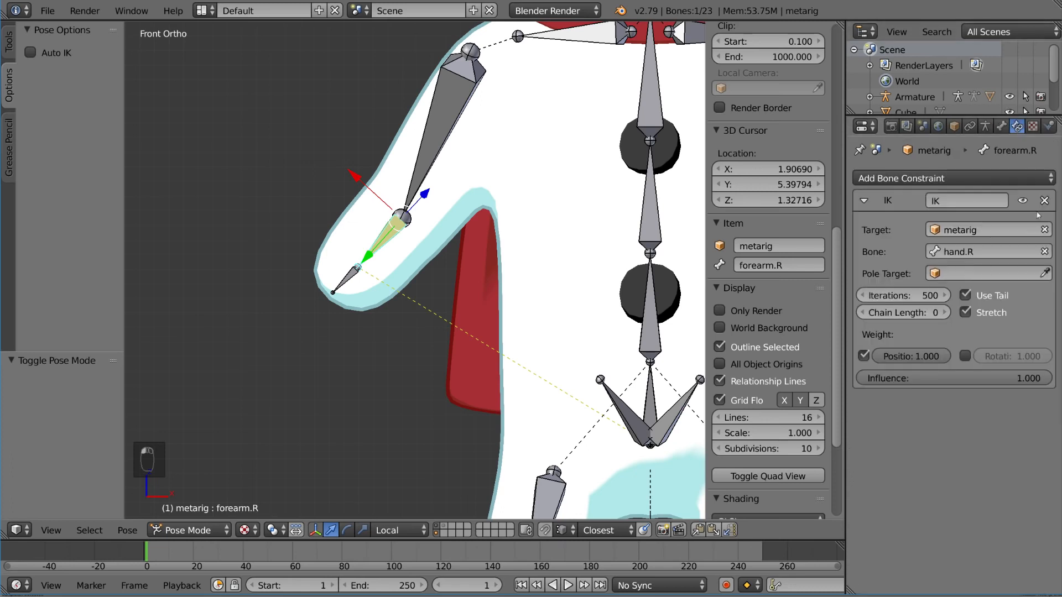
{"action": "left_click", "coordinate": [979, 254]}
{"action": "key", "text": "Left"}
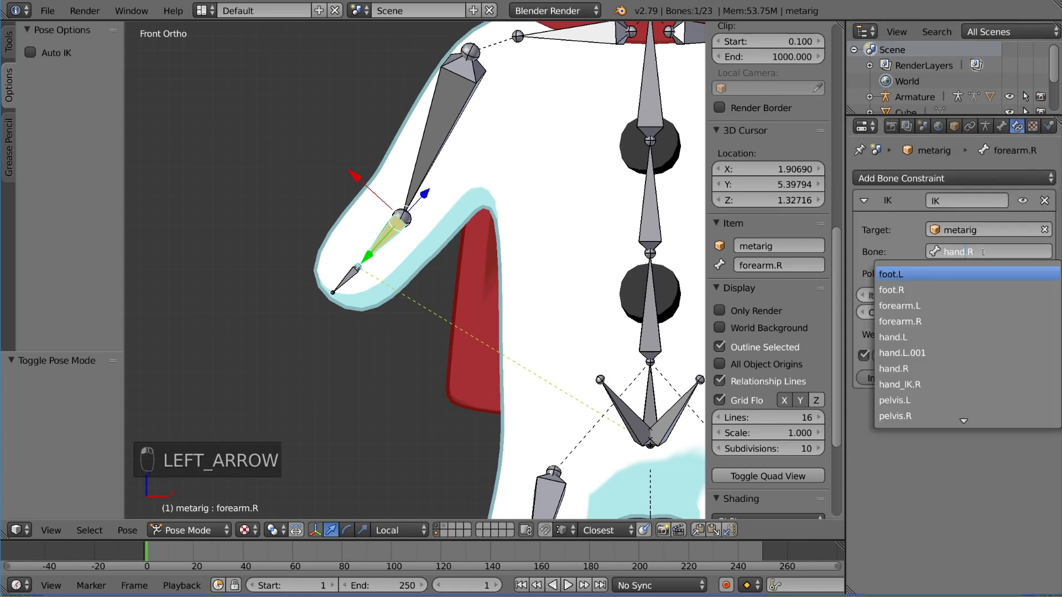
{"action": "type", "text": "_IK"}
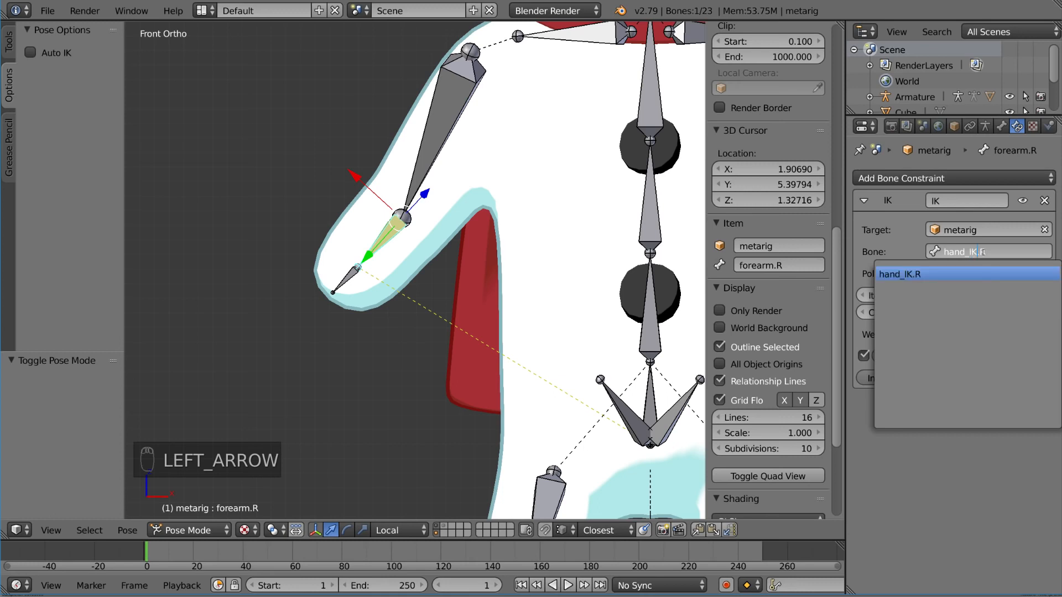
{"action": "key", "text": "Return"}
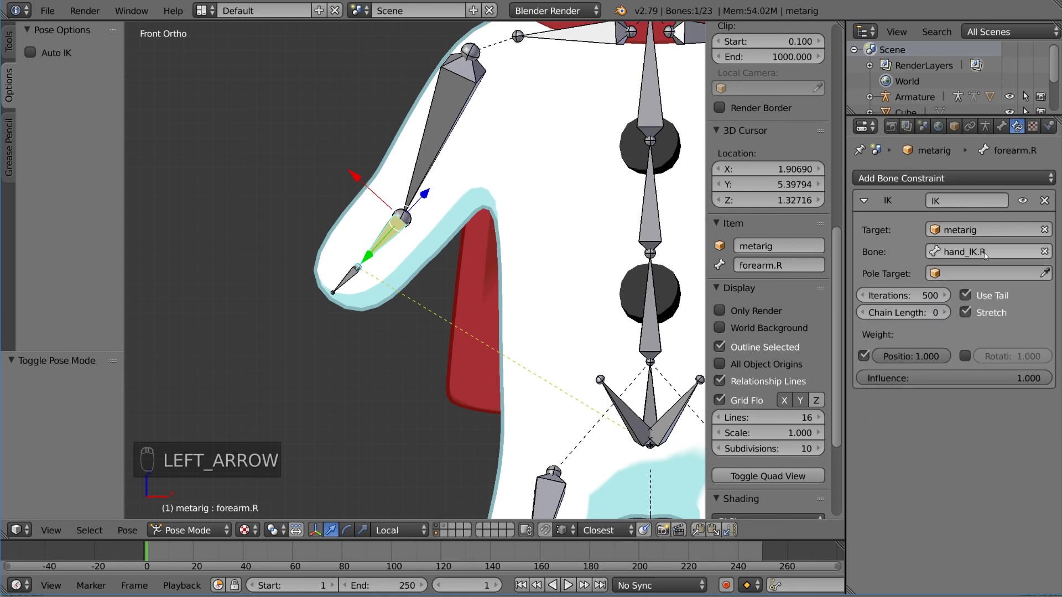
Step: Select hand_IK.R and try moving it to see how its IK chain affects the rest of the snowman's body
{"action": "right_click", "coordinate": [354, 275]}
{"action": "scroll", "coordinate": [421, 296], "scroll_direction": "down", "scroll_amount": 3}
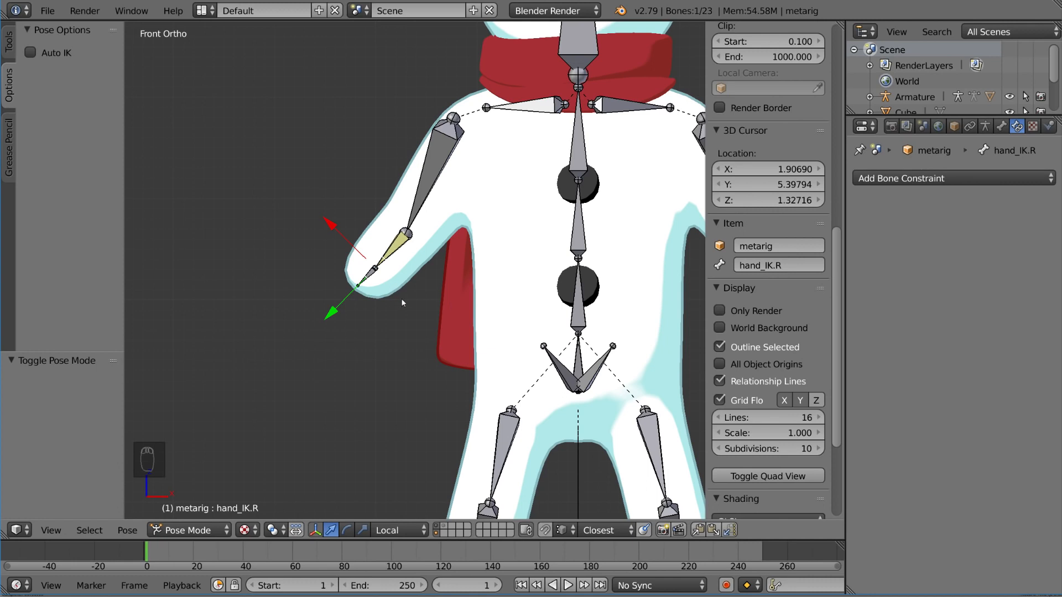
{"action": "key", "text": "g"}
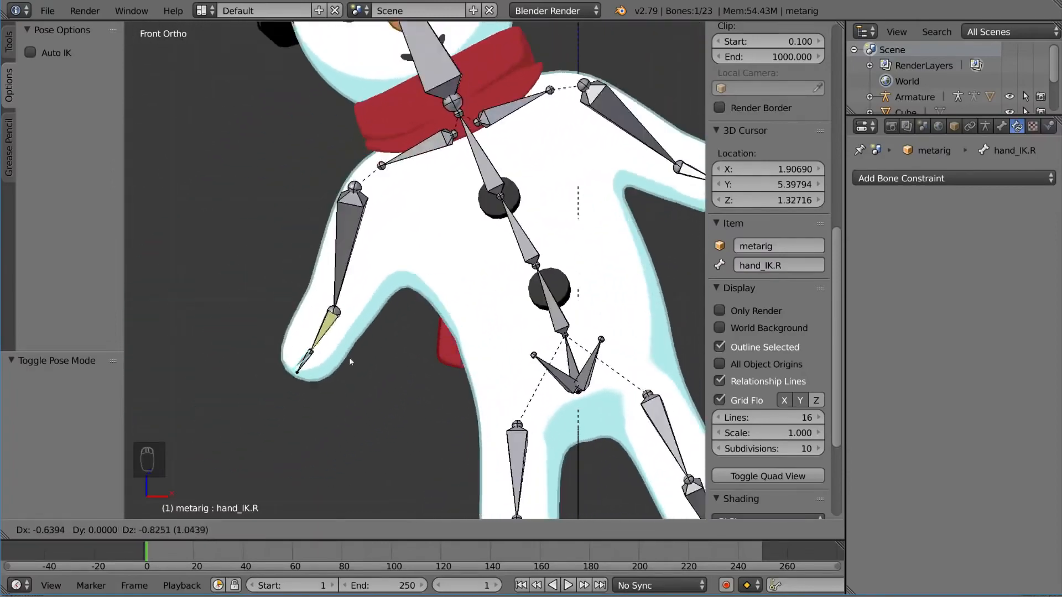
{"action": "right_click", "coordinate": [350, 357]}
{"action": "scroll", "coordinate": [342, 279], "scroll_direction": "down", "scroll_amount": 6}
{"action": "key", "text": "g"}
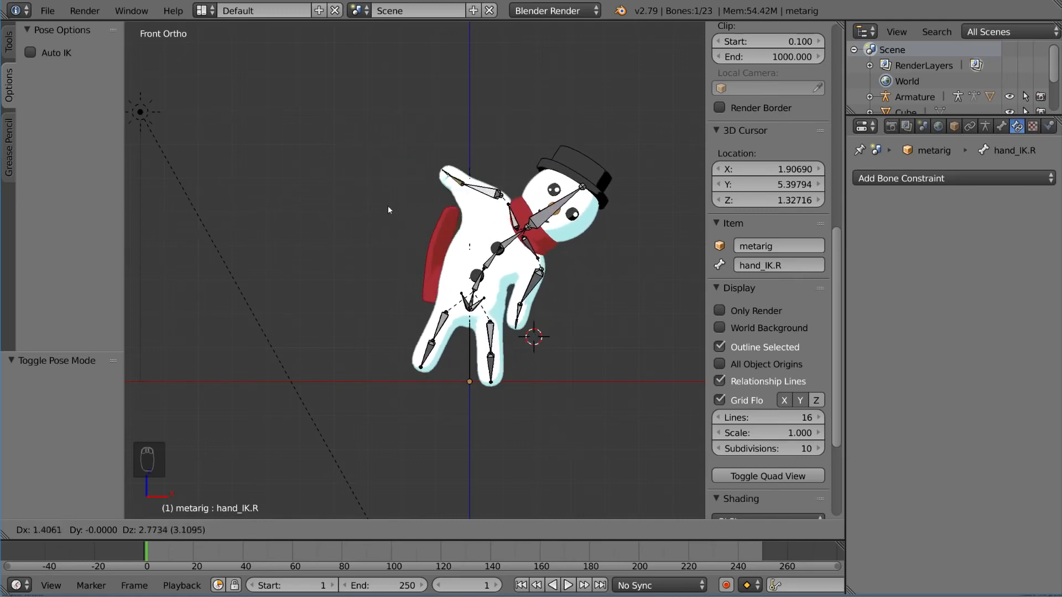
{"action": "right_click", "coordinate": [415, 218]}
{"action": "scroll", "coordinate": [553, 303], "scroll_direction": "up", "scroll_amount": 6}
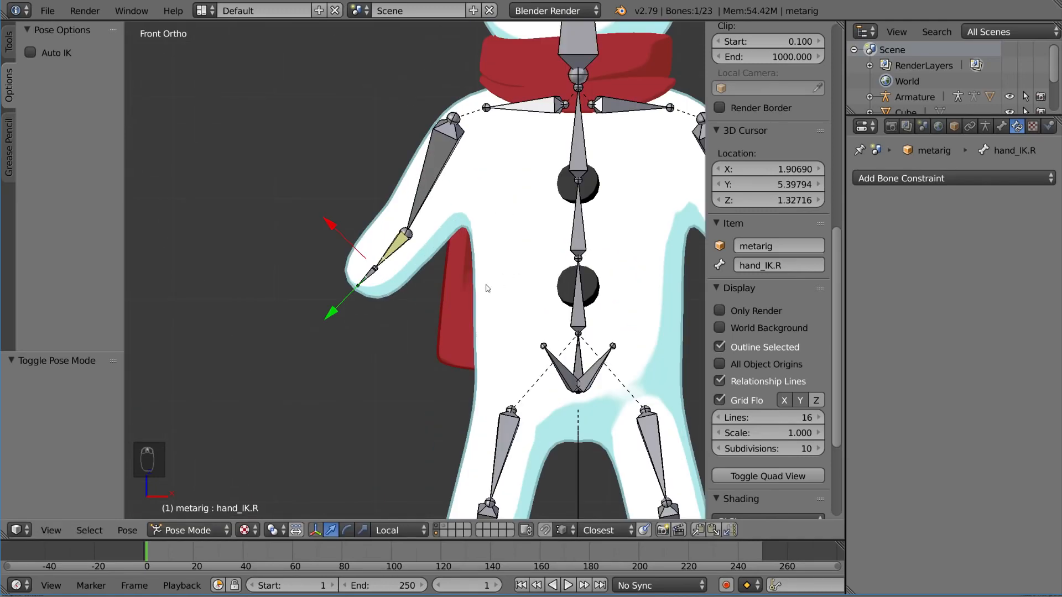
{"action": "scroll", "coordinate": [486, 288], "scroll_direction": "down", "scroll_amount": 6}
{"action": "key", "text": "g"}
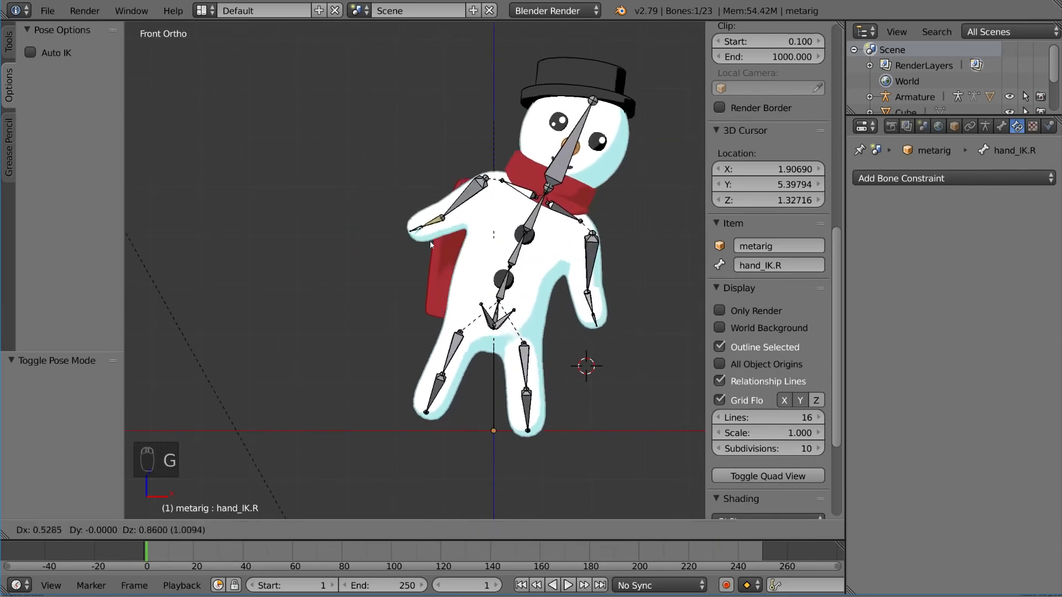
{"action": "right_click", "coordinate": [413, 287]}
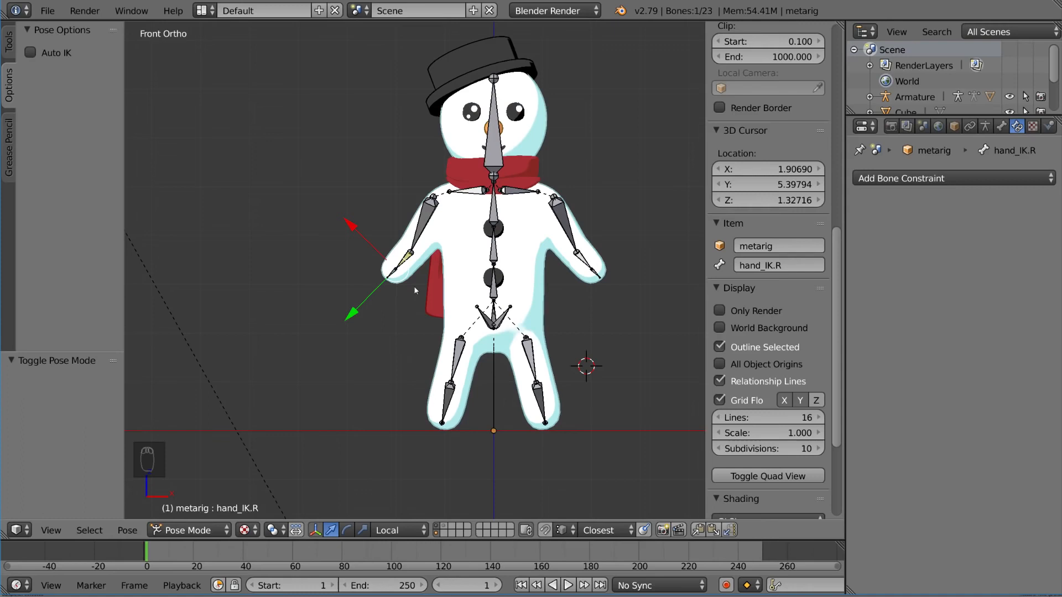
Step: Set the chain length of forearm.R's IK constraint to 2
{"action": "right_click", "coordinate": [406, 259]}
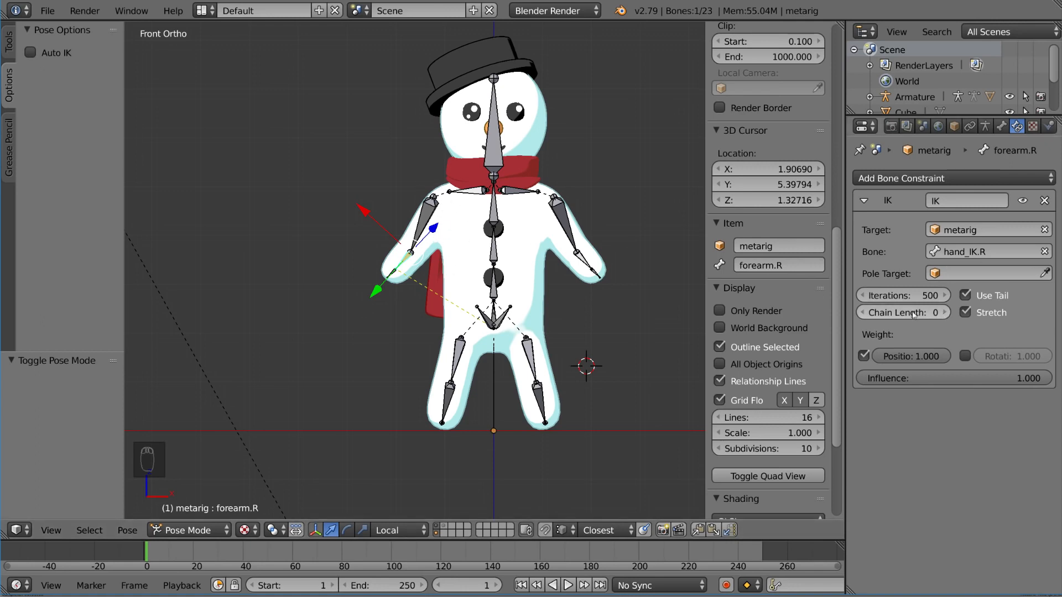
{"action": "left_click", "coordinate": [946, 313]}
{"action": "left_click", "coordinate": [946, 313]}
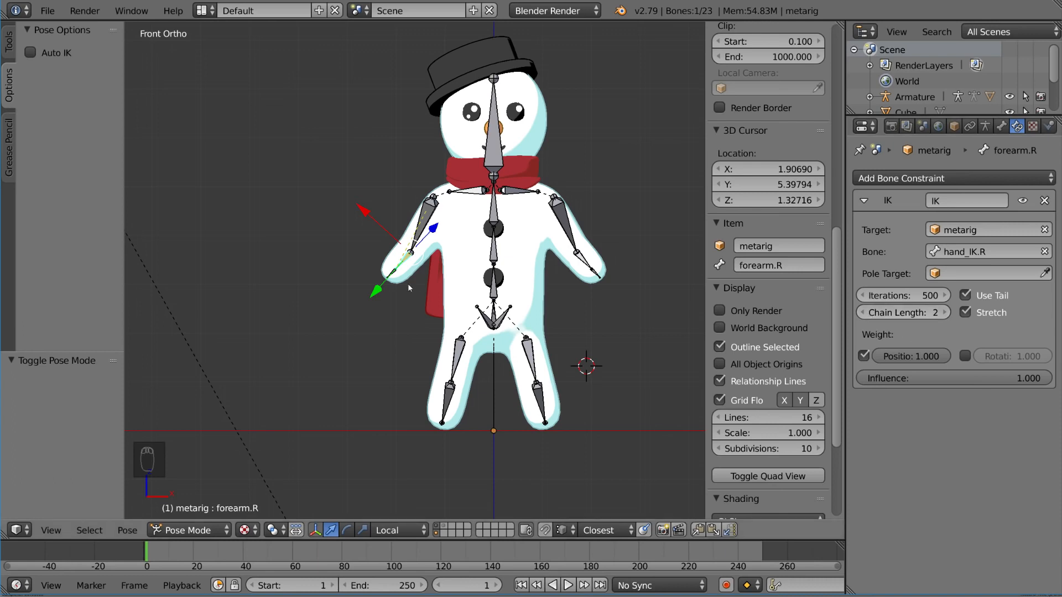
Step: Try chain lengths up to 6 on forearm.R's IK constraint and return it to 2
{"action": "scroll", "coordinate": [408, 287], "scroll_direction": "up", "scroll_amount": 5}
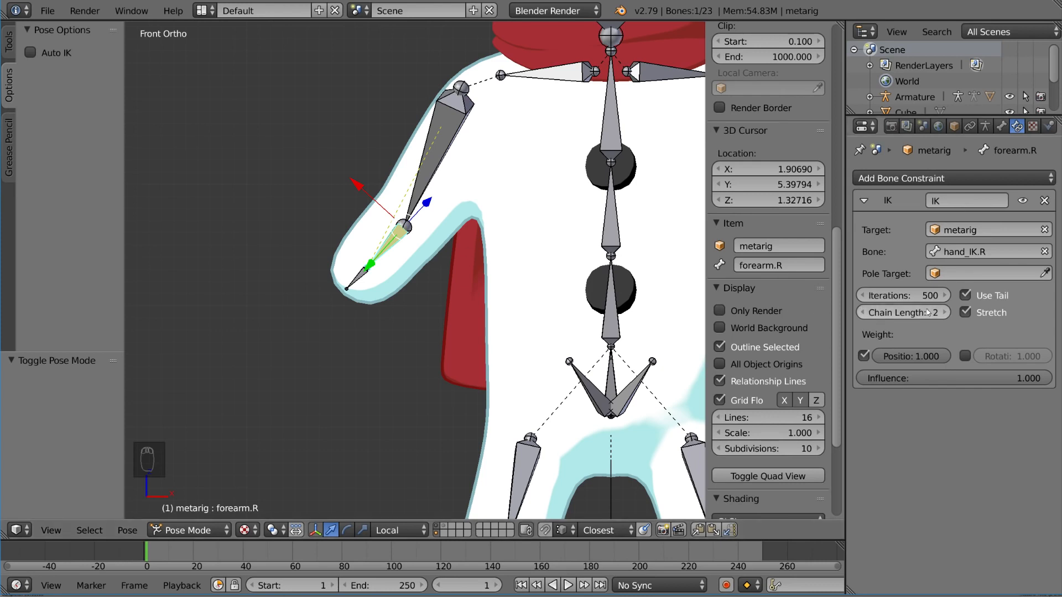
{"action": "left_click", "coordinate": [943, 313]}
{"action": "left_click", "coordinate": [943, 313]}
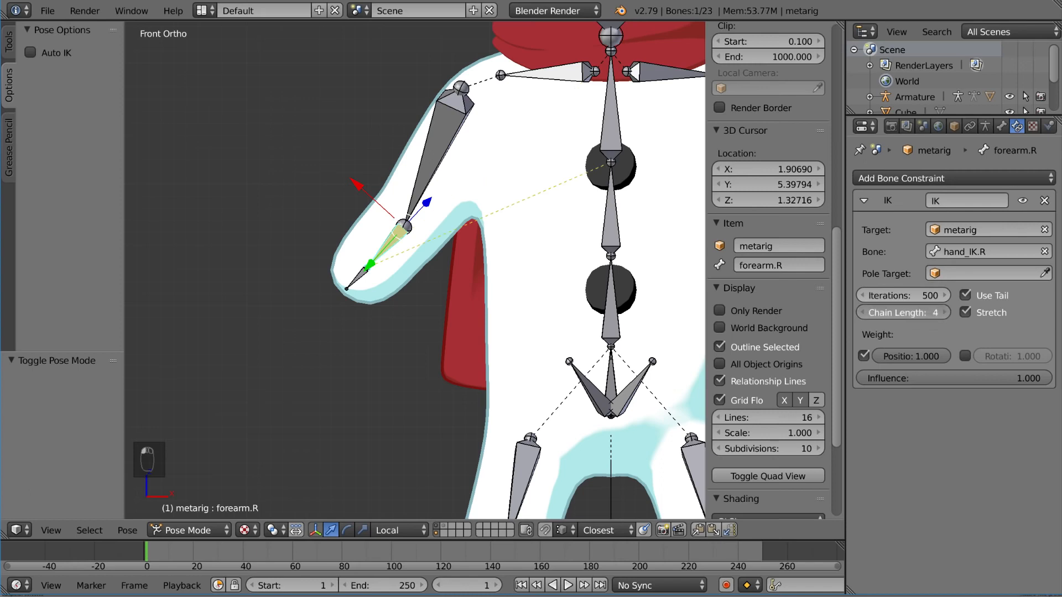
{"action": "left_click", "coordinate": [944, 313]}
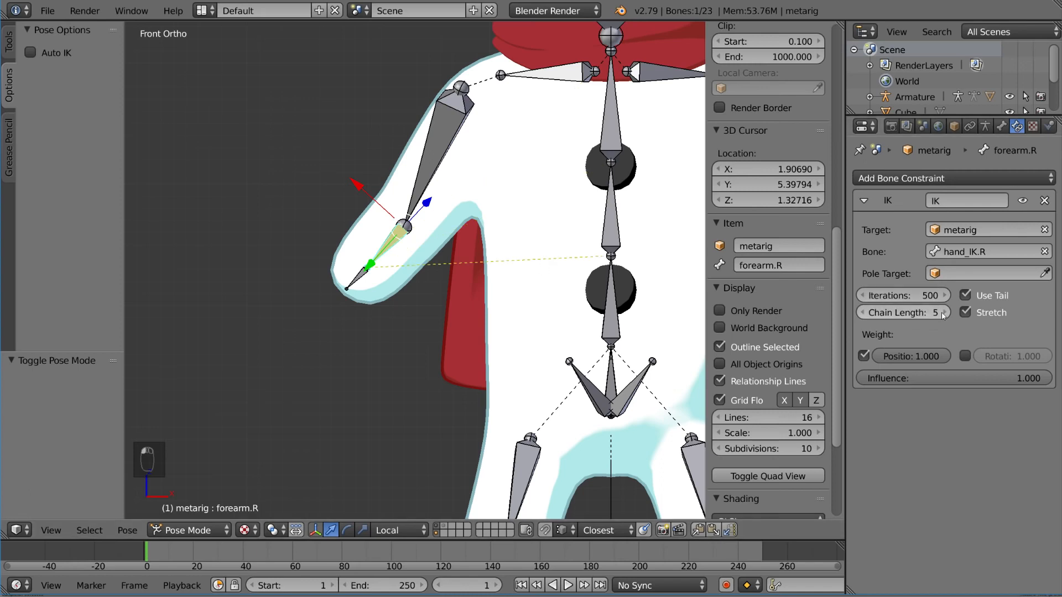
{"action": "left_click", "coordinate": [862, 313]}
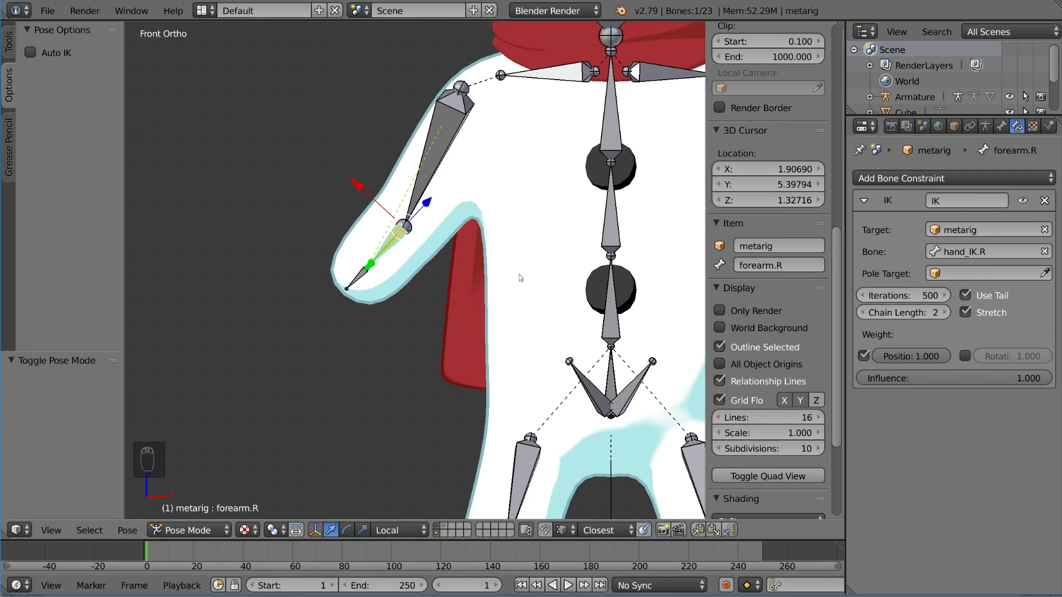
Step: Select hand_IK.R rather than the overlapping hand.R and try moving it with the two-bone IK chain
{"action": "right_click", "coordinate": [358, 283]}
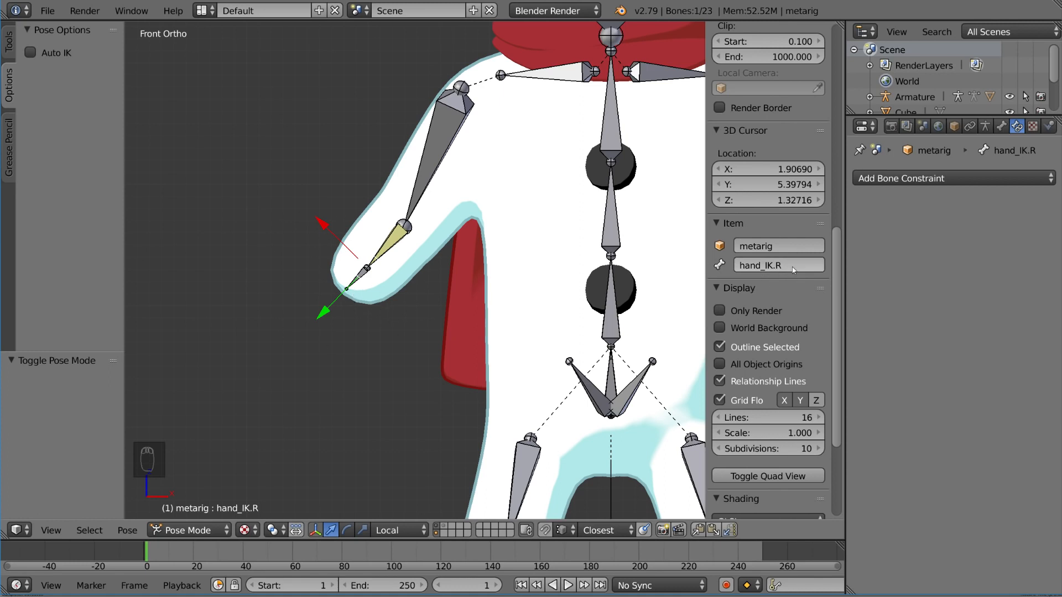
{"action": "right_click", "coordinate": [365, 274]}
{"action": "right_click", "coordinate": [361, 277]}
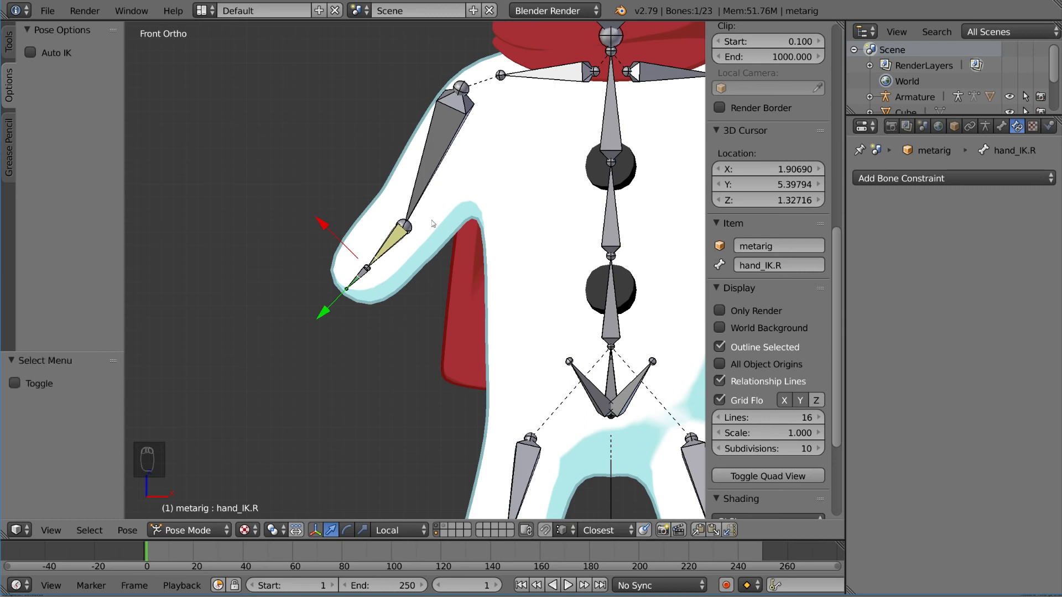
{"action": "scroll", "coordinate": [418, 284], "scroll_direction": "down", "scroll_amount": 1}
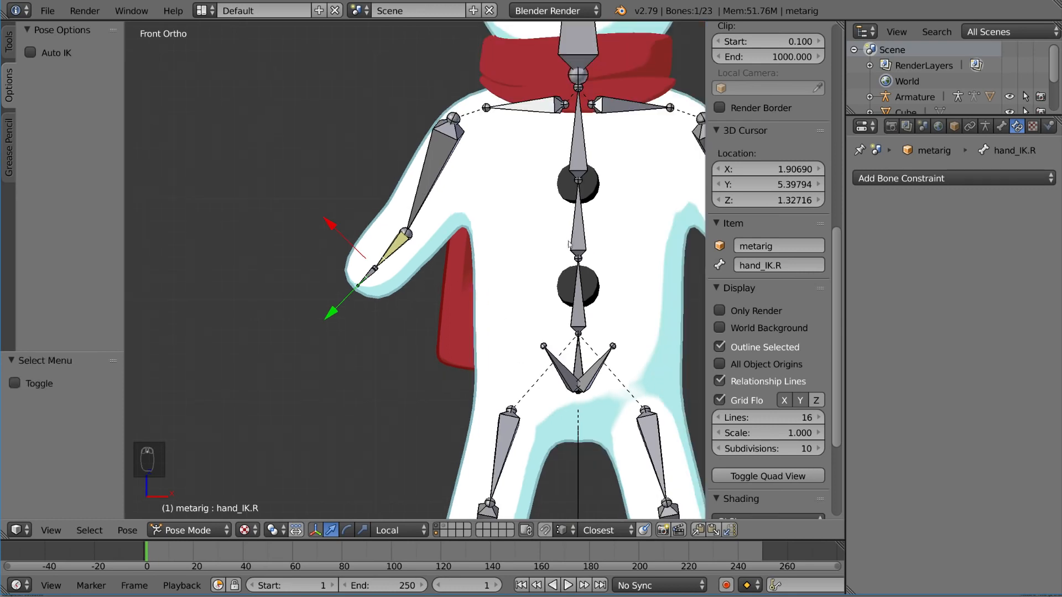
{"action": "key", "text": "g"}
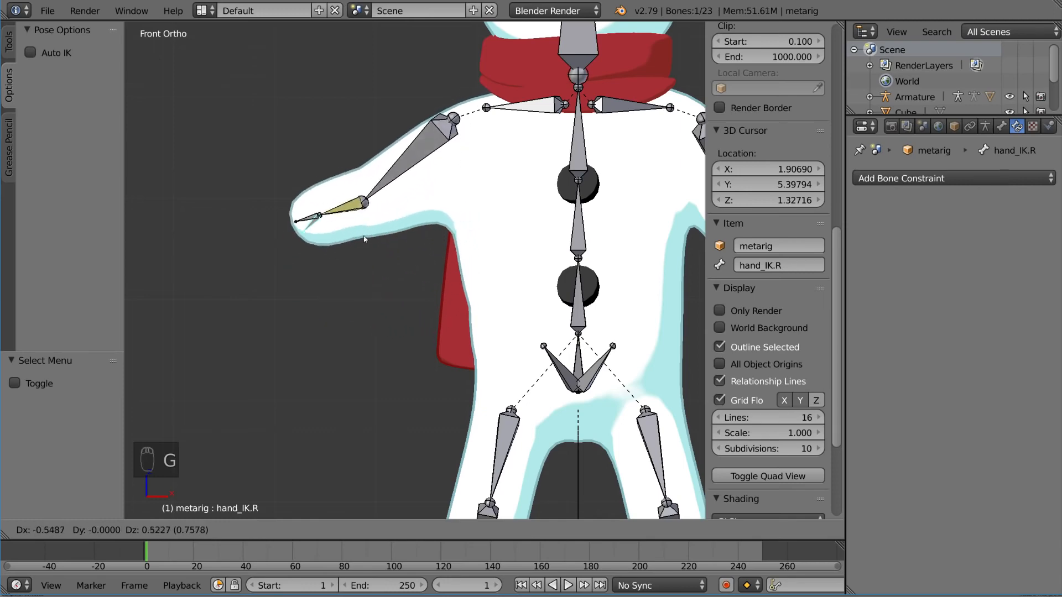
{"action": "right_click", "coordinate": [370, 260]}
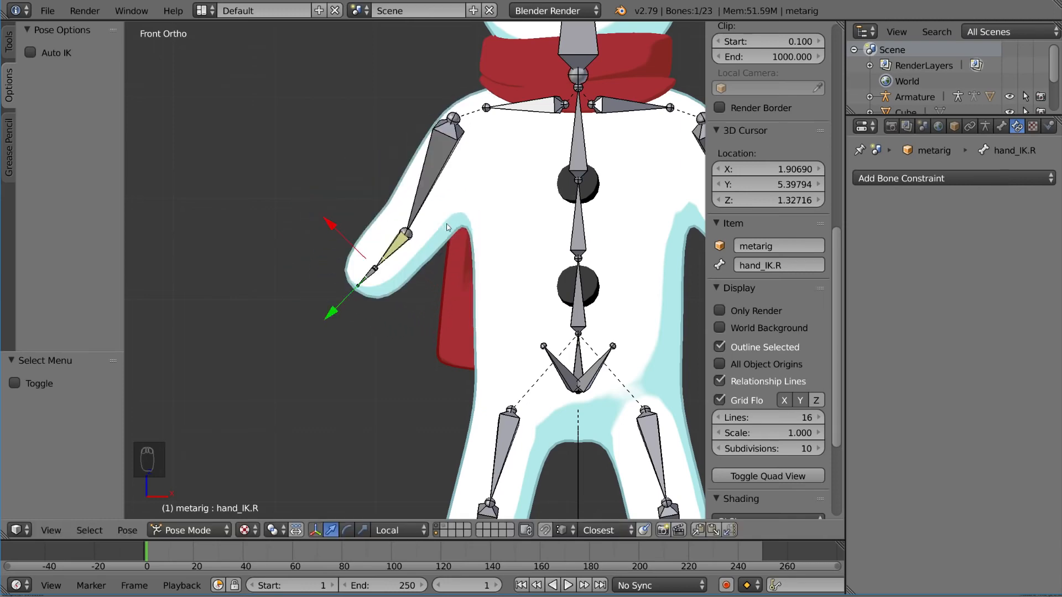
Step: Switch the viewport to solid shading and try moving hand_IK.R in the front view
{"action": "key", "text": "z"}
{"action": "key", "text": "z"}
{"action": "key", "text": "z"}
{"action": "key", "text": "g"}
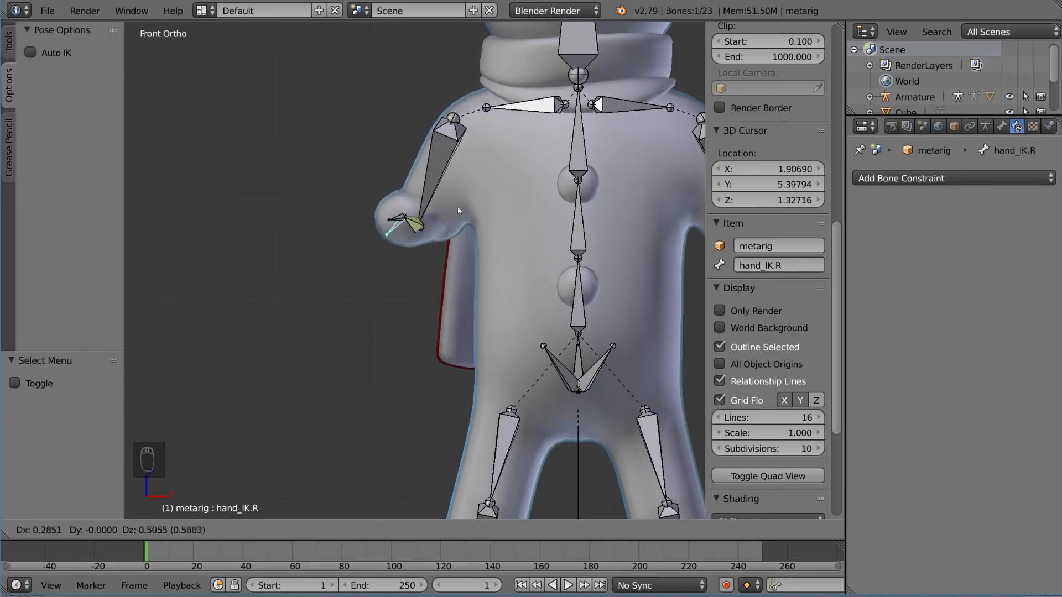
{"action": "key", "text": "Escape"}
Step: Try moving hand_IK.R from several viewing angles to check how the right arm bends
{"action": "middle_click_drag", "start_coordinate": [418, 250], "coordinate": [531, 271]}
{"action": "key", "text": "g"}
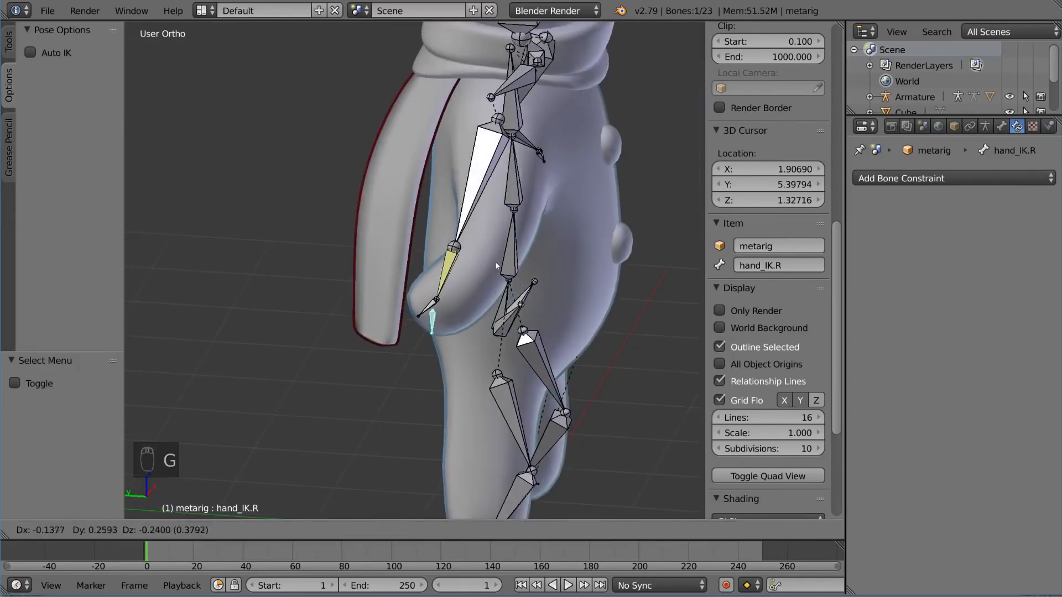
{"action": "right_click", "coordinate": [583, 260]}
{"action": "middle_click_drag", "start_coordinate": [581, 252], "coordinate": [523, 295]}
{"action": "key", "text": "g"}
{"action": "right_click", "coordinate": [570, 268]}
{"action": "middle_click_drag", "start_coordinate": [569, 268], "coordinate": [458, 175]}
{"action": "key", "text": "g"}
{"action": "right_click", "coordinate": [421, 182]}
{"action": "key", "text": "g"}
{"action": "right_click", "coordinate": [515, 83]}
Step: Raise hand_IK.R about 1.34 units along global Z and shift it freely so the right arm bends at the elbow
{"action": "key", "text": "g"}
{"action": "key", "text": "z"}
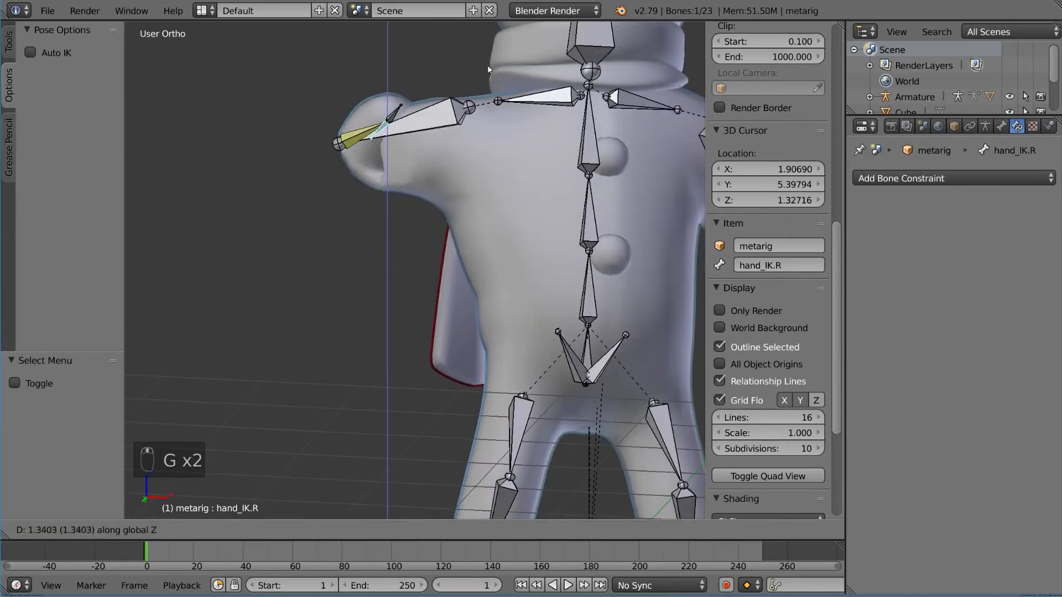
{"action": "left_click", "coordinate": [487, 65]}
{"action": "key", "text": "g"}
{"action": "left_click", "coordinate": [466, 33]}
{"action": "middle_click_drag", "start_coordinate": [435, 119], "coordinate": [421, 182]}
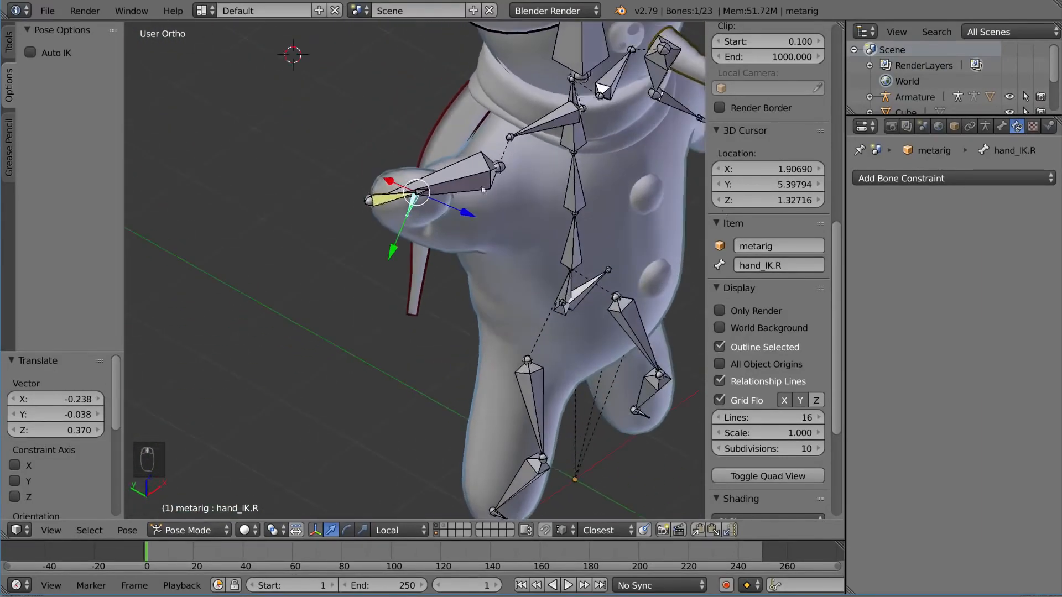
Step: Turn off X-Ray display for the metarig armature and try moving hand_IK.R on the uncovered mesh
{"action": "left_click", "coordinate": [986, 126]}
{"action": "left_click", "coordinate": [958, 391]}
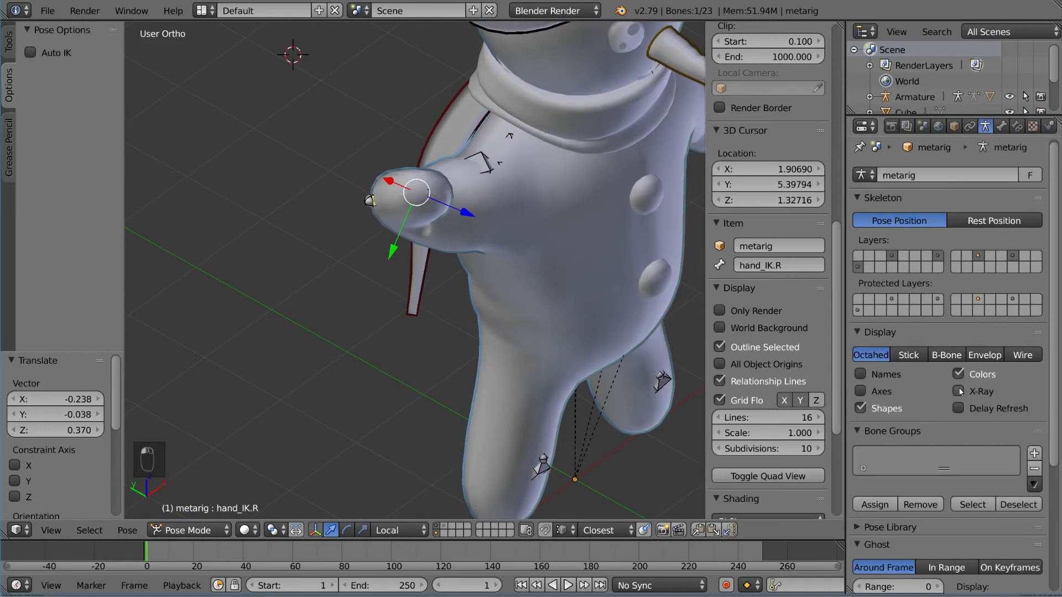
{"action": "middle_click_drag", "start_coordinate": [487, 232], "coordinate": [406, 97]}
{"action": "middle_click_drag", "start_coordinate": [383, 150], "coordinate": [524, 195]}
{"action": "key", "text": "g"}
{"action": "right_click", "coordinate": [411, 159]}
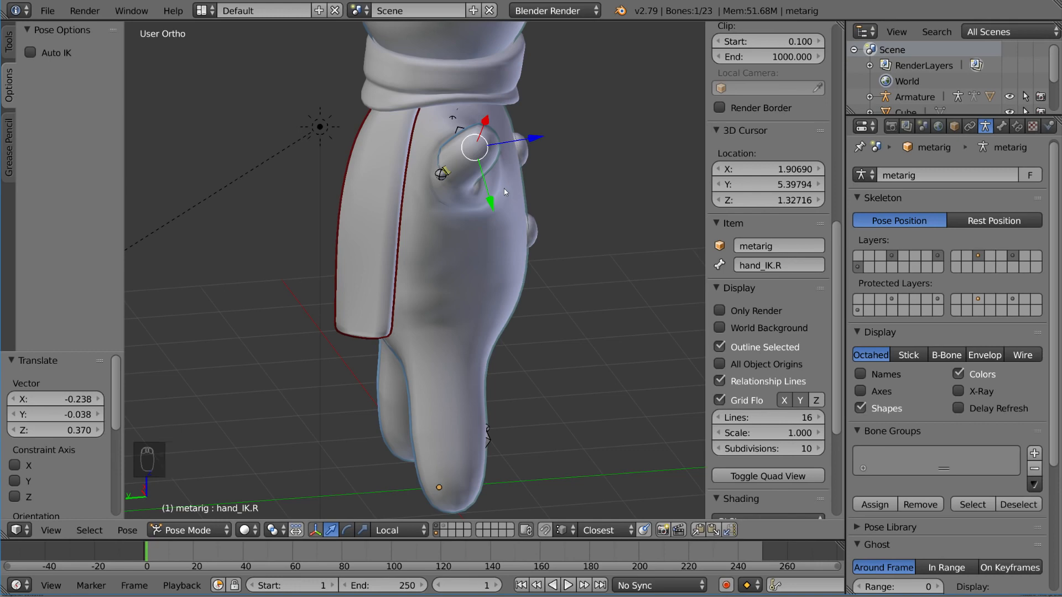
Step: Try rotating the right arm's upper_arm.R bone to change the direction of the elbow
{"action": "right_click", "coordinate": [450, 176]}
{"action": "middle_click_drag", "start_coordinate": [451, 177], "coordinate": [433, 181]}
{"action": "key", "text": "r"}
{"action": "right_click", "coordinate": [515, 142]}
{"action": "middle_click_drag", "start_coordinate": [515, 142], "coordinate": [469, 148]}
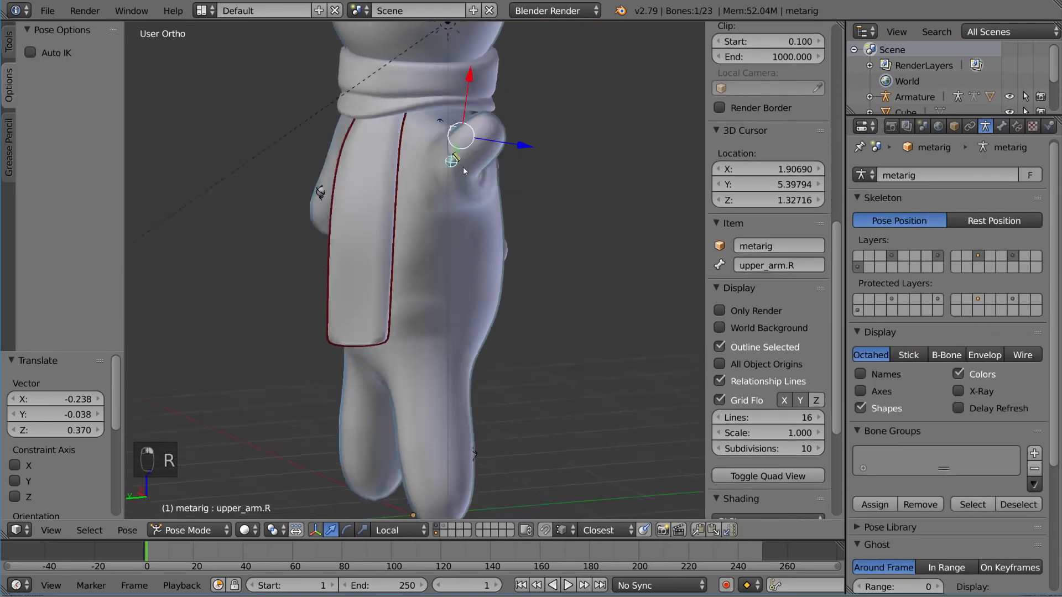
{"action": "mouse_move", "coordinate": [464, 171]}
{"action": "middle_mouse_down"}
{"action": "mouse_move", "coordinate": [523, 168]}
{"action": "mouse_move", "coordinate": [462, 187]}
{"action": "middle_mouse_up"}
{"action": "key", "text": "r"}
{"action": "key", "text": "r"}
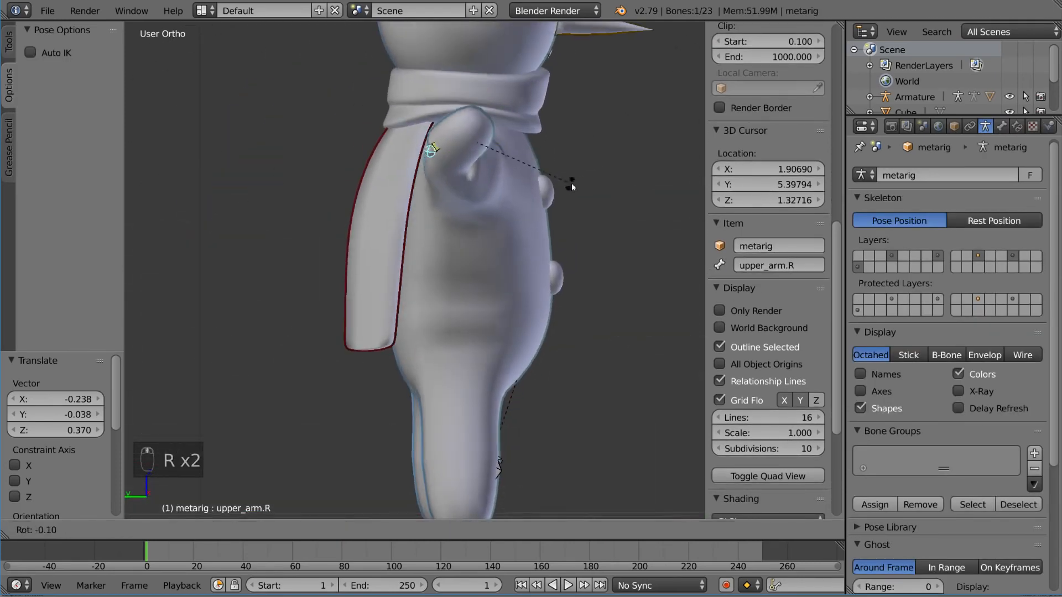
{"action": "left_click", "coordinate": [574, 223]}
Step: Select hand_IK.R again and try moving it while viewing the bent arm from the side
{"action": "middle_click_drag", "start_coordinate": [561, 182], "coordinate": [482, 191]}
{"action": "right_click", "coordinate": [410, 146]}
{"action": "middle_click_drag", "start_coordinate": [422, 145], "coordinate": [438, 155]}
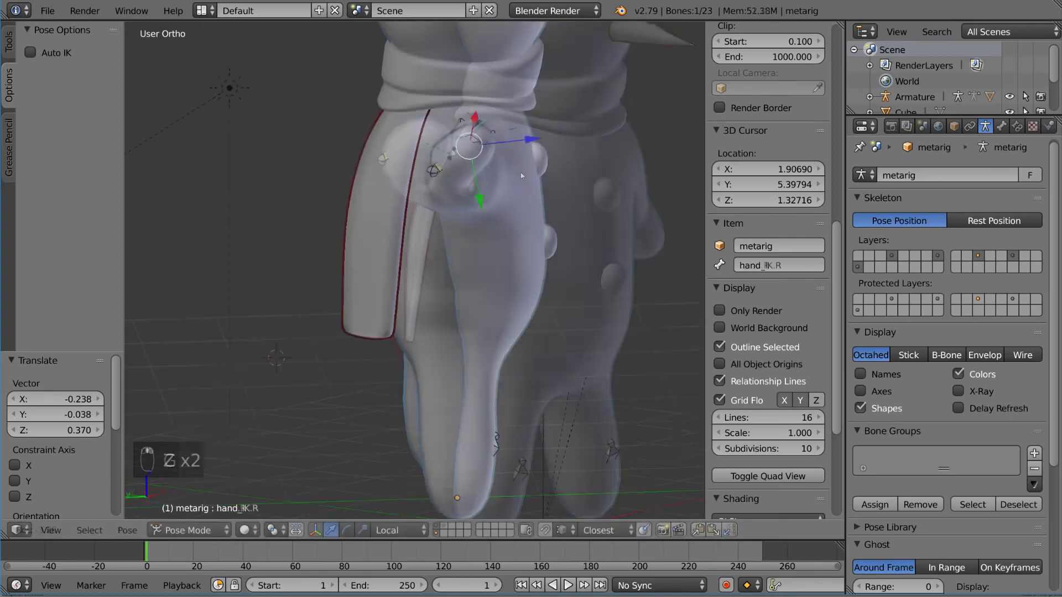
{"action": "key", "text": "g"}
{"action": "right_click", "coordinate": [553, 207]}
{"action": "middle_click_drag", "start_coordinate": [529, 176], "coordinate": [410, 169]}
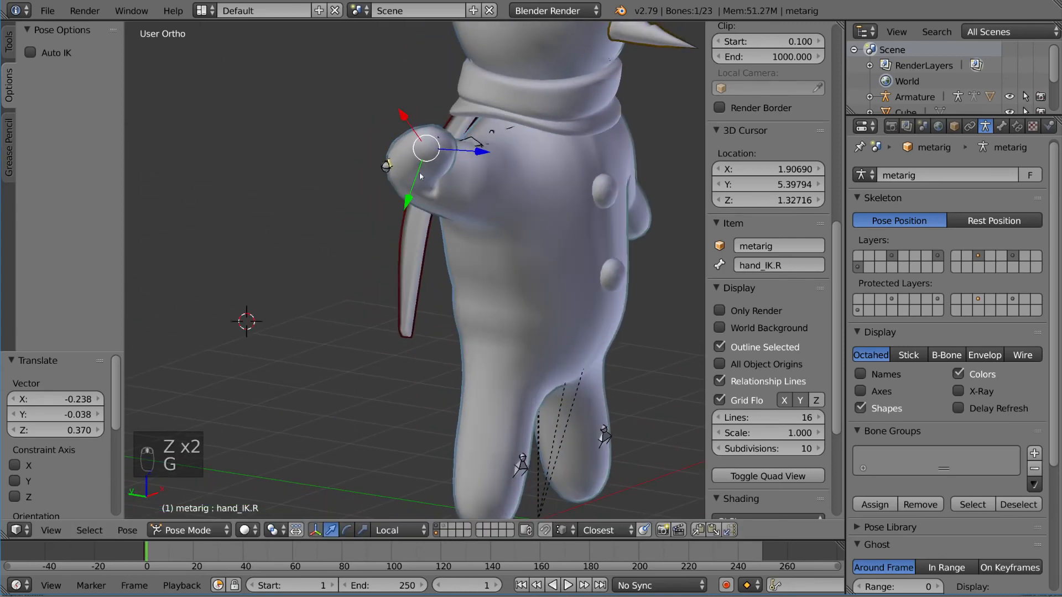
Step: Select forearm.R and examine the pole target setting of its IK constraint
{"action": "right_click", "coordinate": [389, 165]}
{"action": "left_click", "coordinate": [1017, 126]}
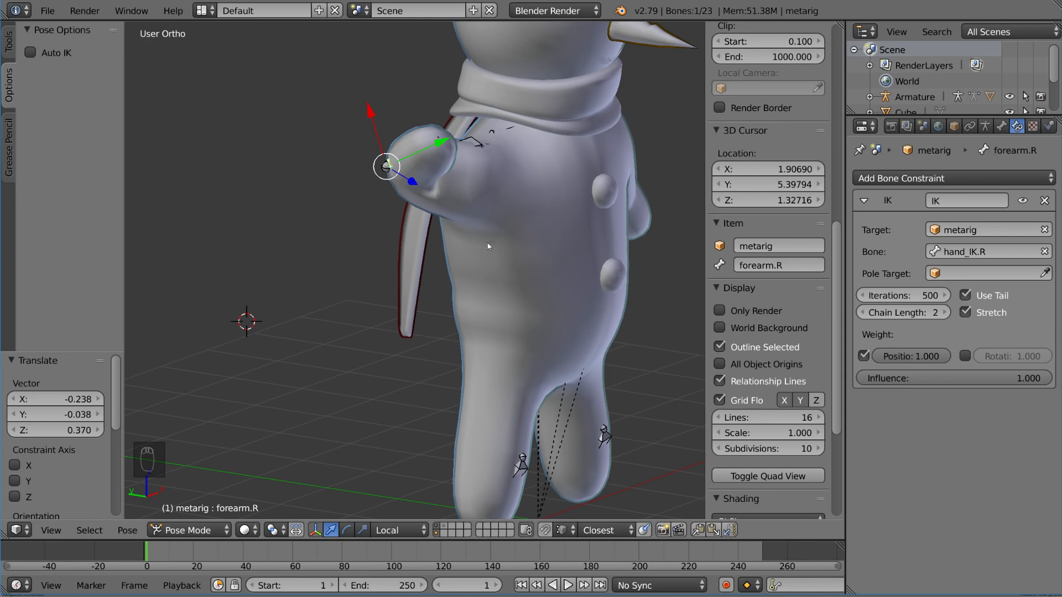
{"action": "middle_click_drag", "start_coordinate": [467, 267], "coordinate": [465, 322]}
Step: In Edit Mode with wireframe shading, duplicate hand_IK.R and place the copy behind the arm along global Y
{"action": "key", "text": "Tab"}
{"action": "key", "text": "z"}
{"action": "key", "text": "a"}
{"action": "key", "text": "a"}
{"action": "key", "text": "a"}
{"action": "right_click", "coordinate": [427, 323]}
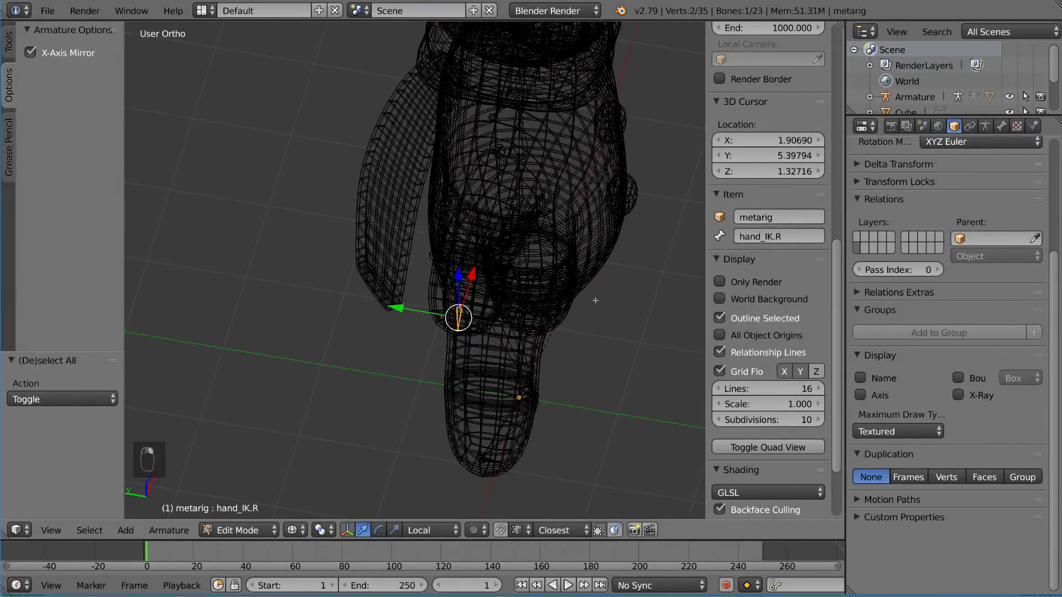
{"action": "middle_click_drag", "start_coordinate": [647, 260], "coordinate": [565, 277]}
{"action": "key", "text": "shift+d"}
{"action": "key", "text": "y"}
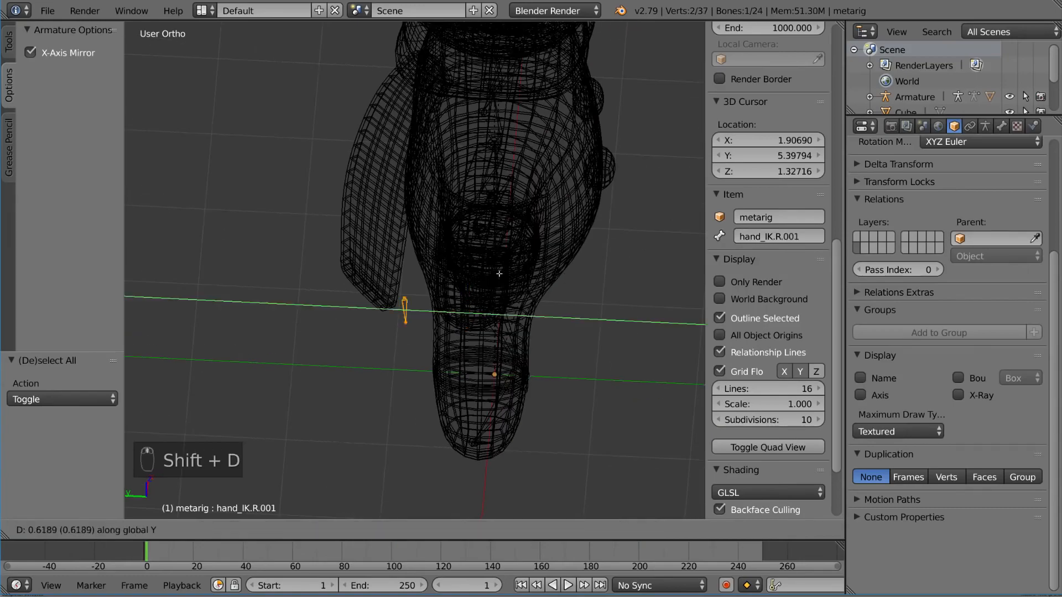
{"action": "left_click", "coordinate": [466, 272]}
Step: Position the duplicated bone behind the right elbow by moving it along X and Z, and rename it elbow.R
{"action": "middle_click_drag", "start_coordinate": [466, 273], "coordinate": [521, 241]}
{"action": "key", "text": "g"}
{"action": "key", "text": "x"}
{"action": "left_click", "coordinate": [514, 262]}
{"action": "key", "text": "g"}
{"action": "key", "text": "z"}
{"action": "left_click", "coordinate": [515, 201]}
{"action": "key", "text": "g"}
{"action": "key", "text": "x"}
{"action": "left_click", "coordinate": [307, 228]}
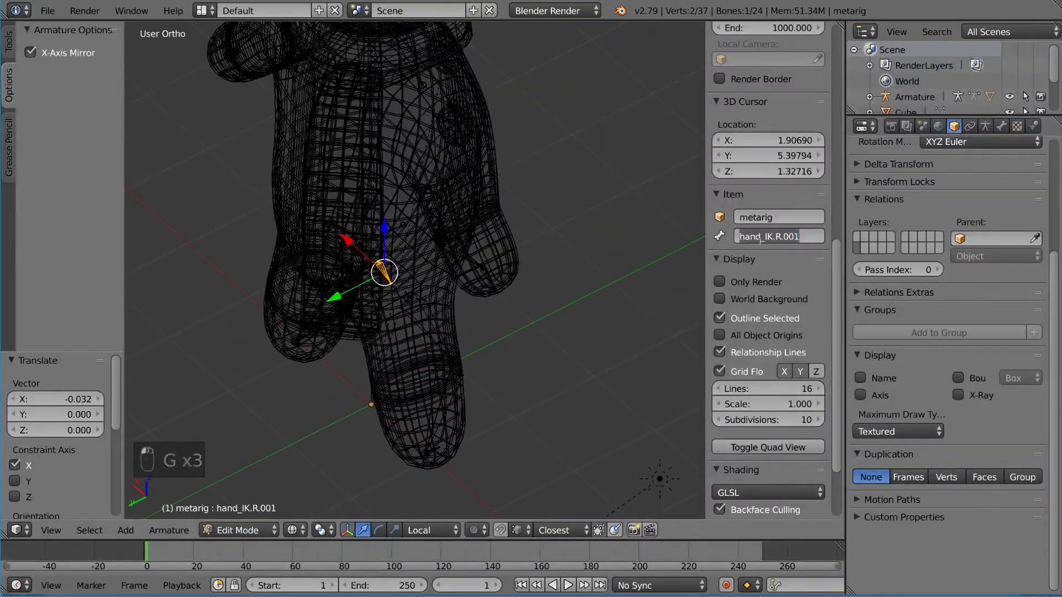
{"action": "key", "text": "Return"}
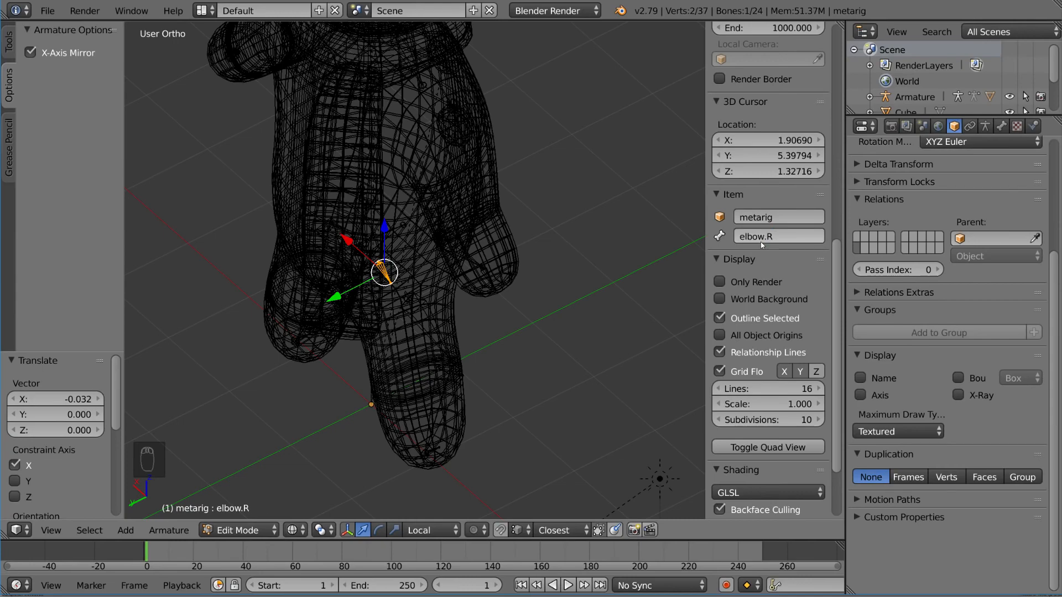
{"action": "middle_click_drag", "start_coordinate": [532, 244], "coordinate": [466, 279]}
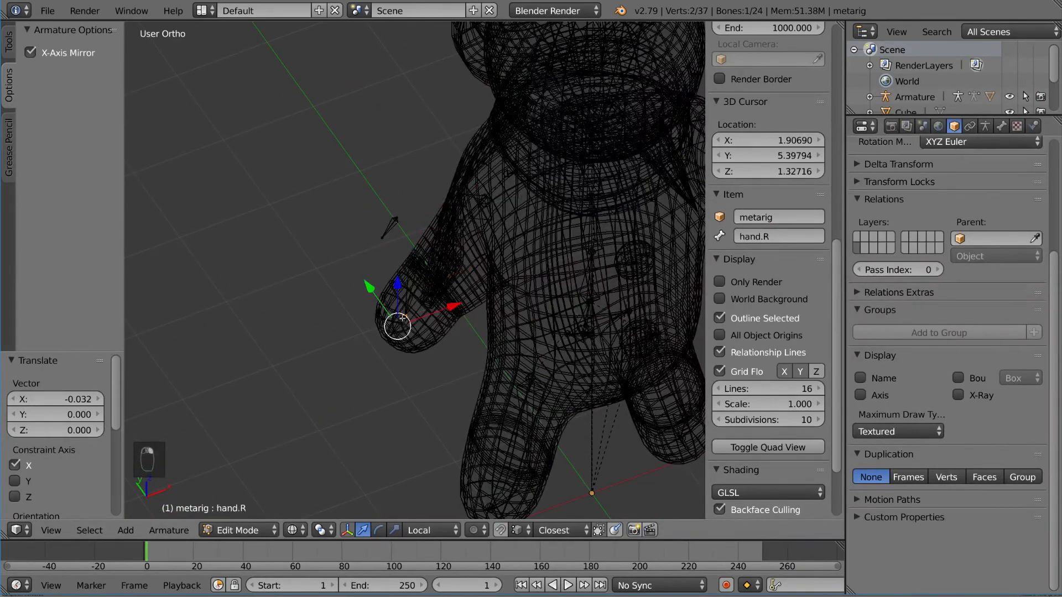
Step: Return to Pose Mode and clear the pose rotation and location of forearm.R and hand_IK.R
{"action": "key", "text": "ctrl+Tab"}
{"action": "middle_click_drag", "start_coordinate": [409, 193], "coordinate": [382, 222]}
{"action": "key", "text": "alt+g"}
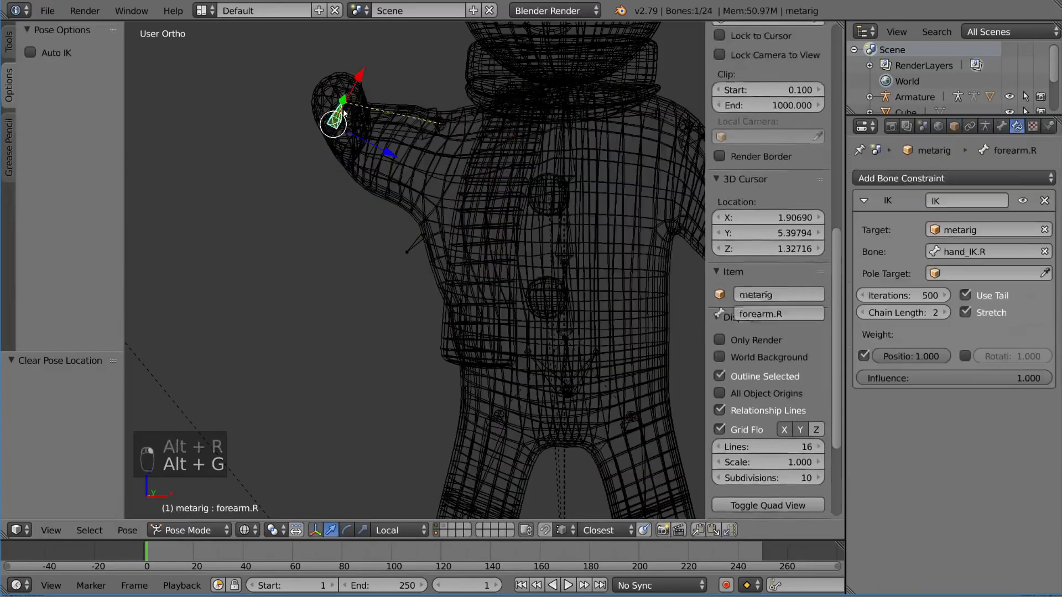
{"action": "right_click", "coordinate": [333, 114]}
{"action": "key", "text": "alt+g"}
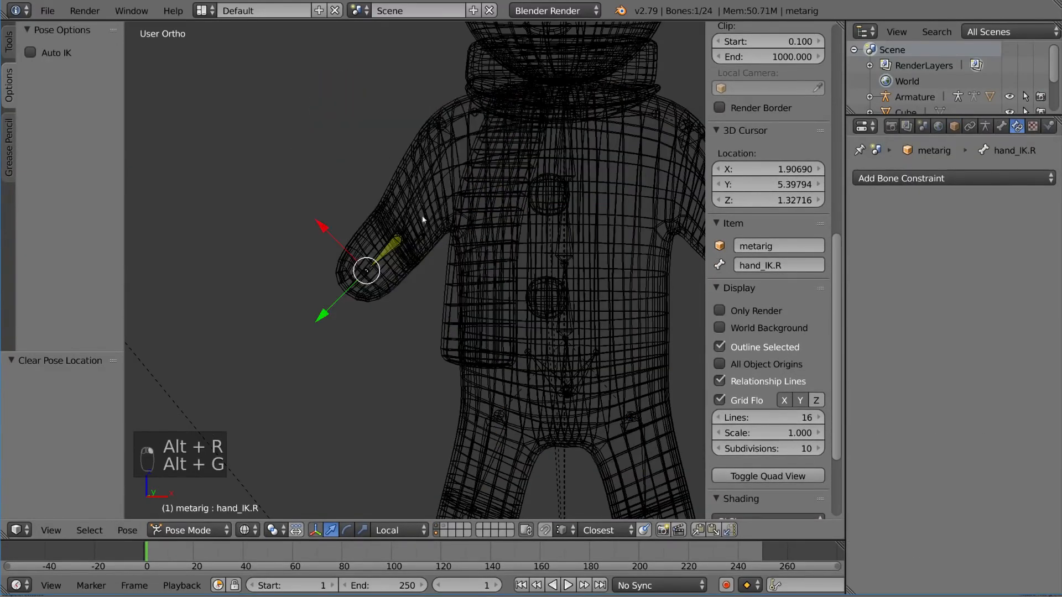
Step: Switch the viewport back from wireframe to solid shading and enable X-Ray display for the metarig armature
{"action": "mouse_move", "coordinate": [382, 160]}
{"action": "middle_mouse_down"}
{"action": "mouse_move", "coordinate": [492, 237]}
{"action": "mouse_move", "coordinate": [498, 254]}
{"action": "mouse_move", "coordinate": [553, 254]}
{"action": "middle_mouse_up"}
{"action": "key", "text": "alt+z"}
{"action": "left_click", "coordinate": [986, 126]}
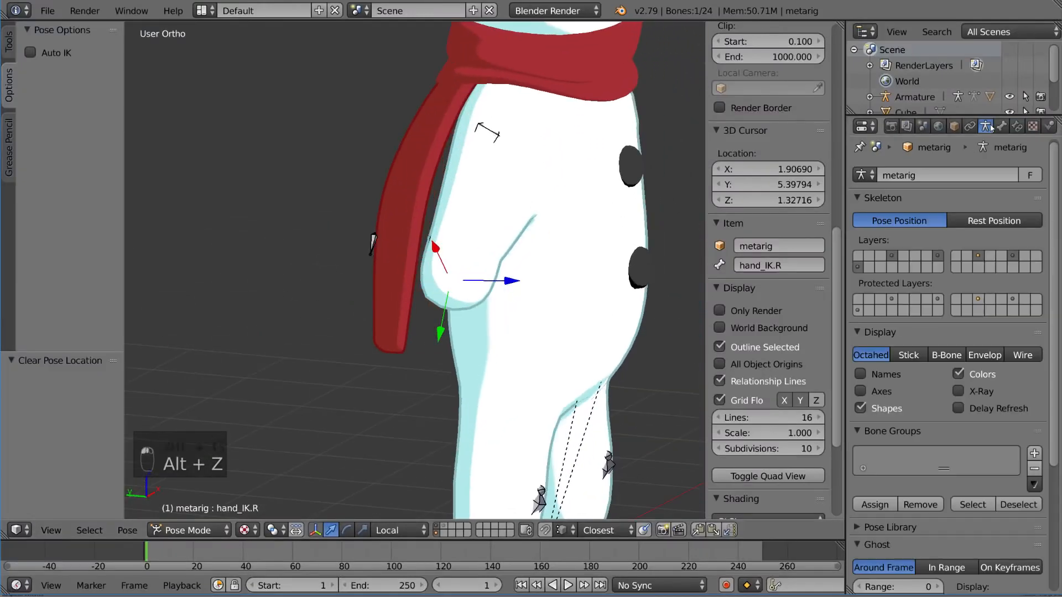
{"action": "left_click", "coordinate": [974, 394]}
Step: On forearm.R's IK constraint, set the pole target to metarig and its bone to elbow.R
{"action": "middle_click_drag", "start_coordinate": [453, 287], "coordinate": [445, 261]}
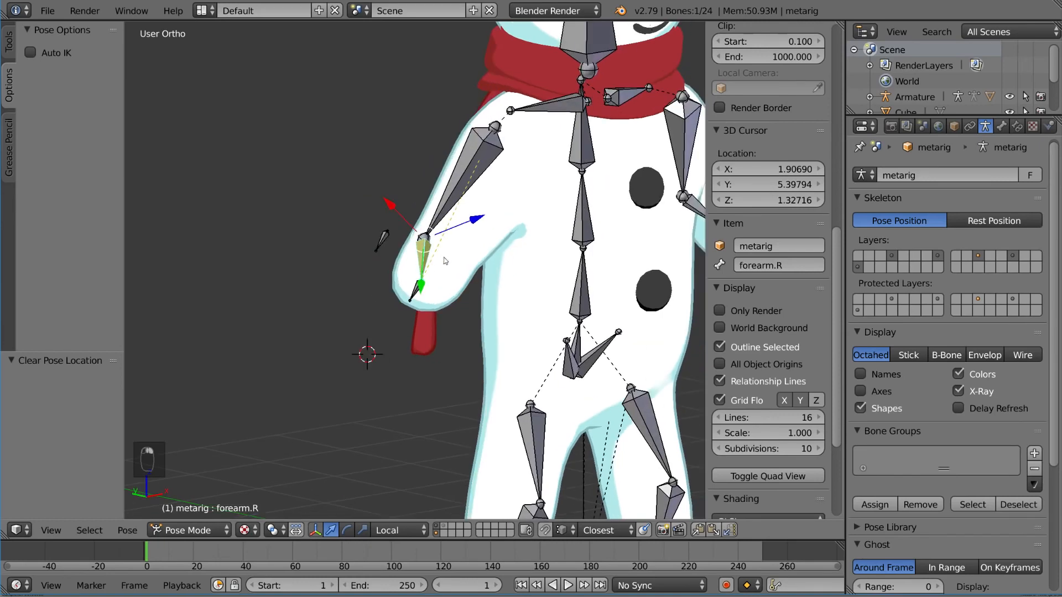
{"action": "left_click", "coordinate": [1017, 127]}
{"action": "left_click", "coordinate": [978, 273]}
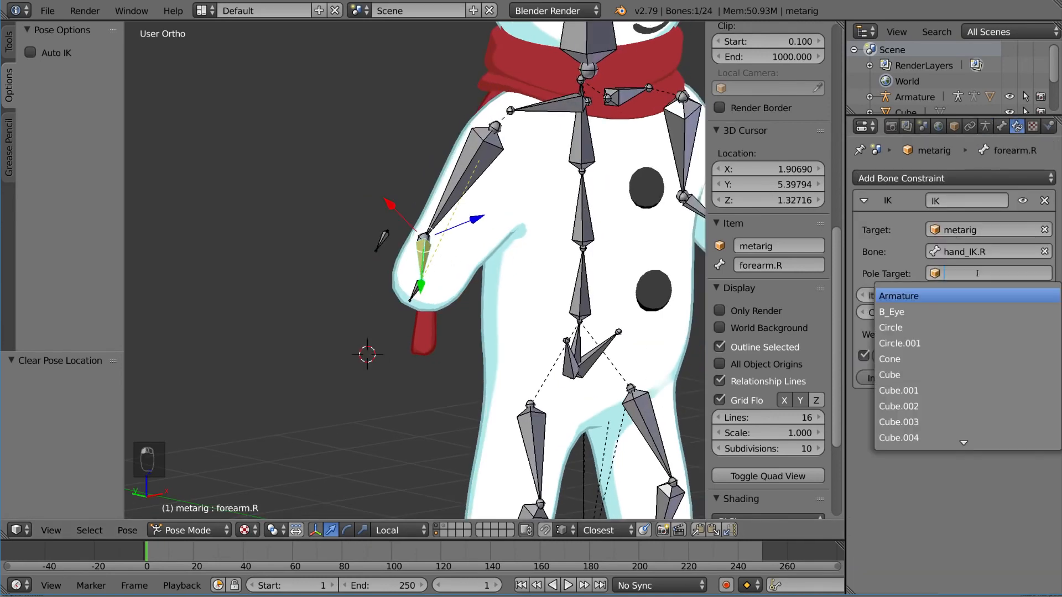
{"action": "type", "text": "eta"}
{"action": "key", "text": "Return"}
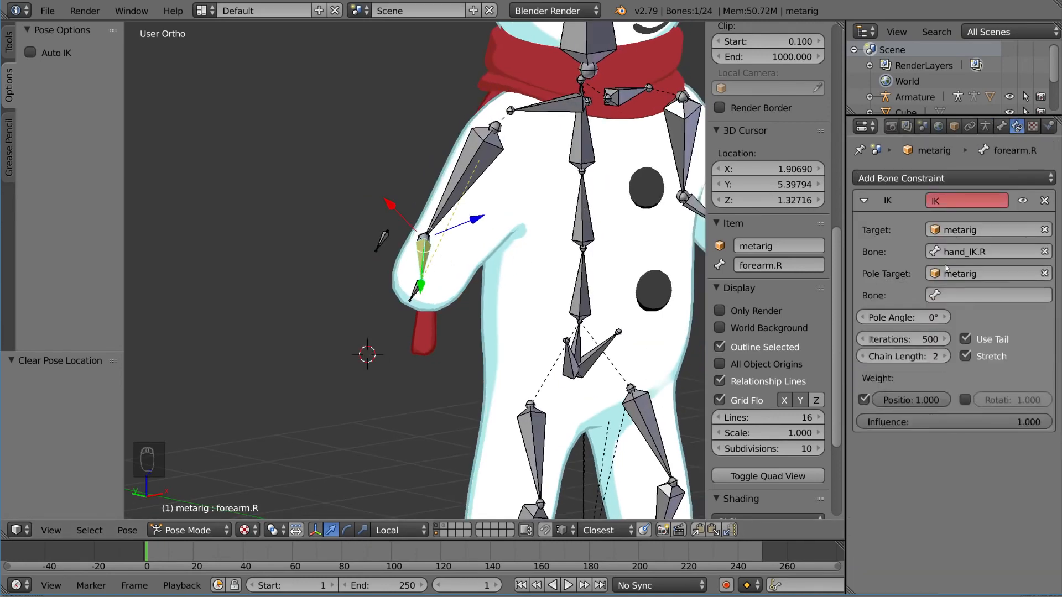
{"action": "left_click", "coordinate": [996, 296]}
{"action": "left_click", "coordinate": [969, 317]}
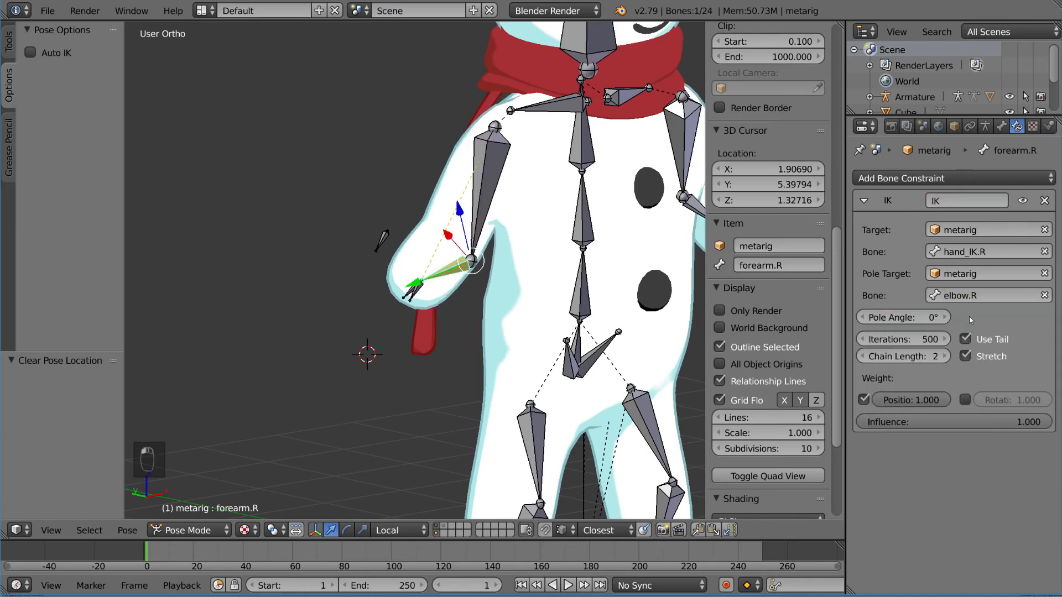
Step: Inspect the right arm from several sides and try moving elbow.R to test how it steers the bend
{"action": "scroll", "coordinate": [448, 283], "scroll_direction": "up", "scroll_amount": 6}
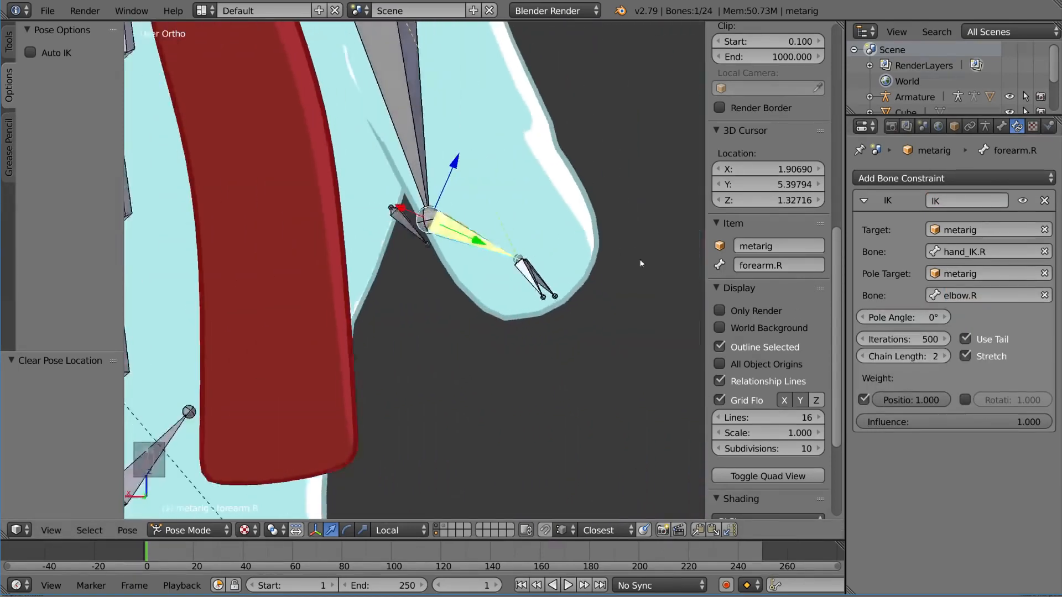
{"action": "scroll", "coordinate": [575, 246], "scroll_direction": "down", "scroll_amount": 6}
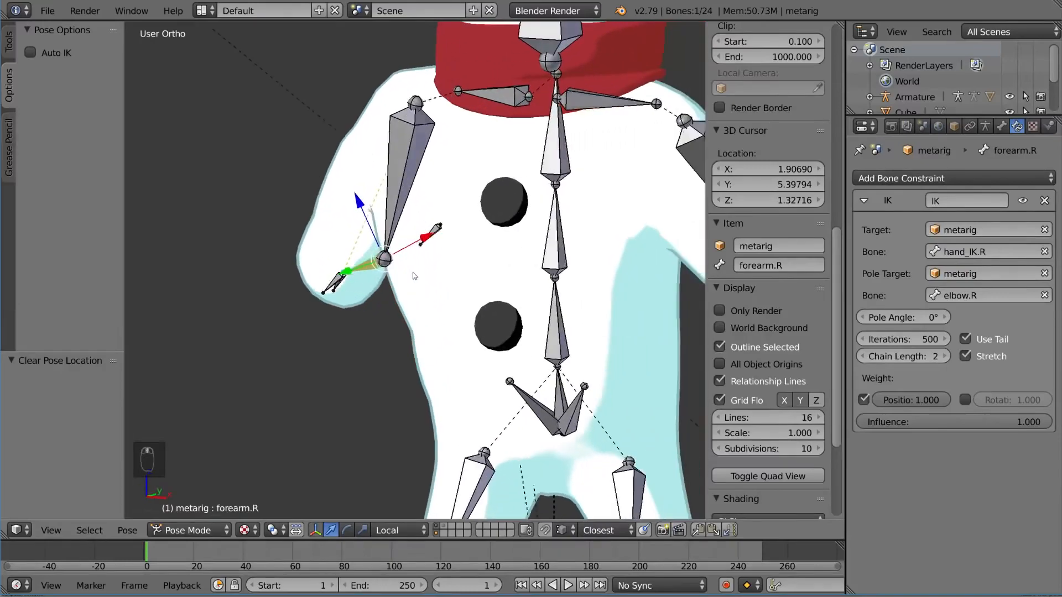
{"action": "scroll", "coordinate": [518, 264], "scroll_direction": "up", "scroll_amount": 2}
{"action": "middle_click_drag", "start_coordinate": [517, 263], "coordinate": [423, 164]}
{"action": "middle_click_drag", "start_coordinate": [449, 247], "coordinate": [510, 257]}
{"action": "middle_click_drag", "start_coordinate": [441, 258], "coordinate": [544, 308]}
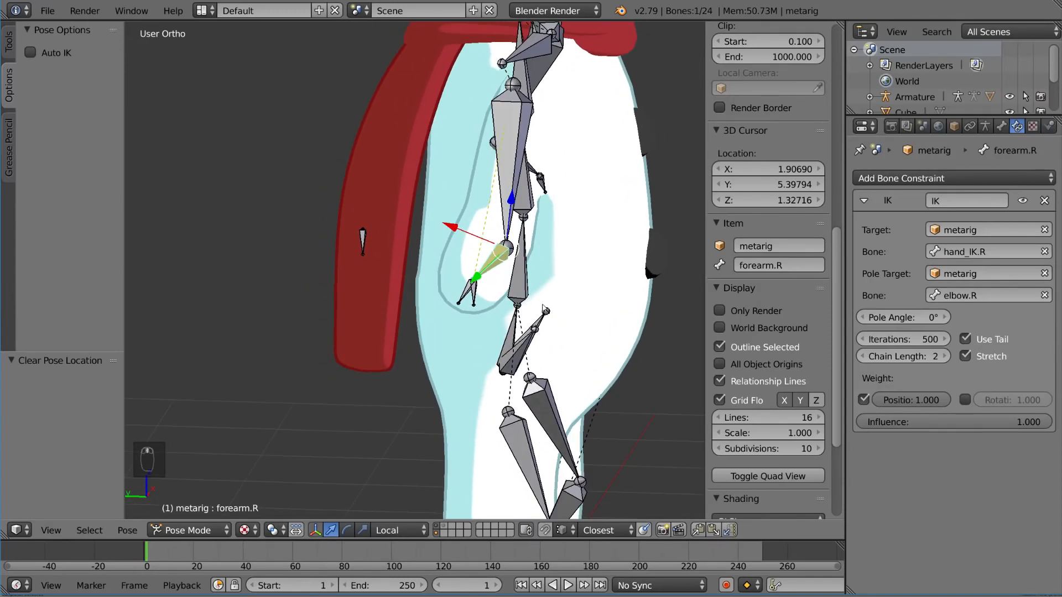
{"action": "right_click", "coordinate": [361, 239]}
{"action": "key", "text": "g"}
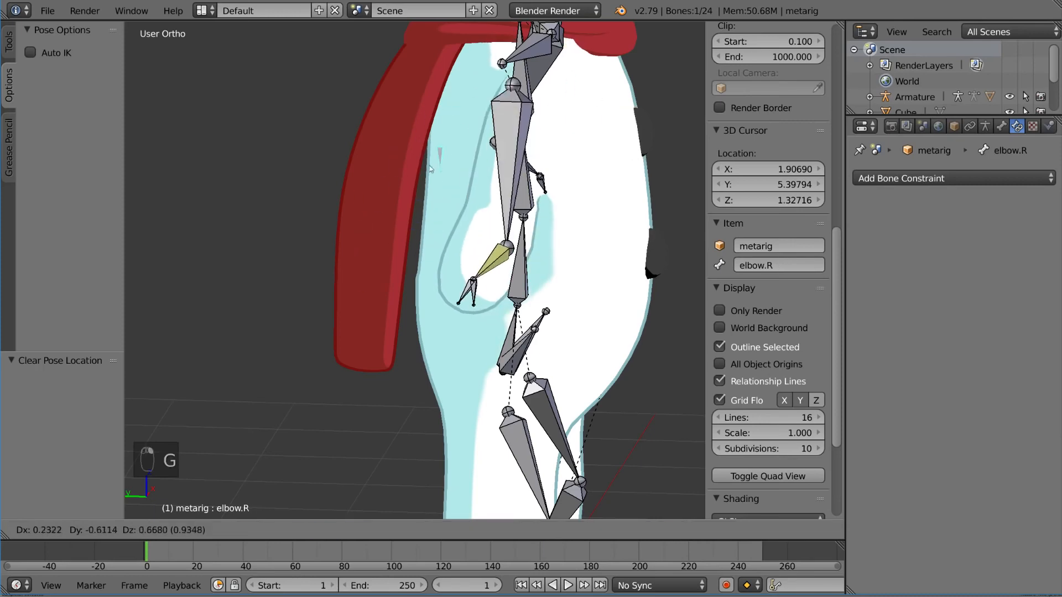
{"action": "right_click", "coordinate": [431, 170]}
{"action": "middle_click_drag", "start_coordinate": [404, 211], "coordinate": [441, 192]}
{"action": "key", "text": "g"}
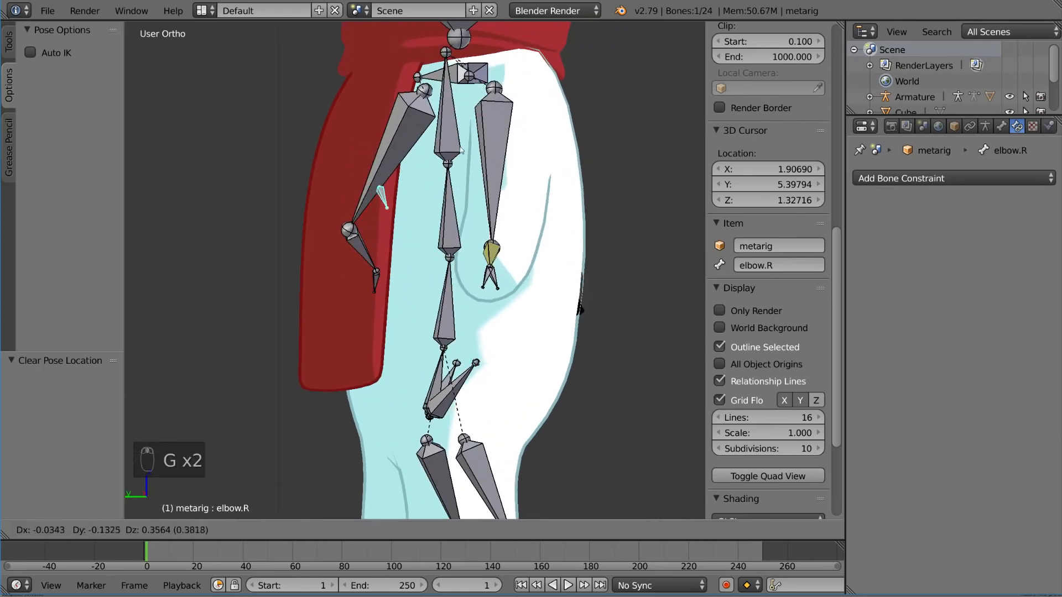
{"action": "right_click", "coordinate": [449, 191]}
{"action": "mouse_move", "coordinate": [455, 208]}
{"action": "middle_mouse_down"}
{"action": "mouse_move", "coordinate": [476, 216]}
{"action": "mouse_move", "coordinate": [484, 260]}
{"action": "mouse_move", "coordinate": [455, 232]}
{"action": "mouse_move", "coordinate": [471, 218]}
{"action": "middle_mouse_up"}
{"action": "key", "text": "g"}
{"action": "right_click", "coordinate": [487, 243]}
{"action": "key", "text": "g"}
{"action": "right_click", "coordinate": [442, 242]}
Step: Select forearm.R and set the pole angle of its IK constraint to -90°
{"action": "right_click", "coordinate": [497, 255]}
{"action": "middle_click_drag", "start_coordinate": [501, 256], "coordinate": [523, 258]}
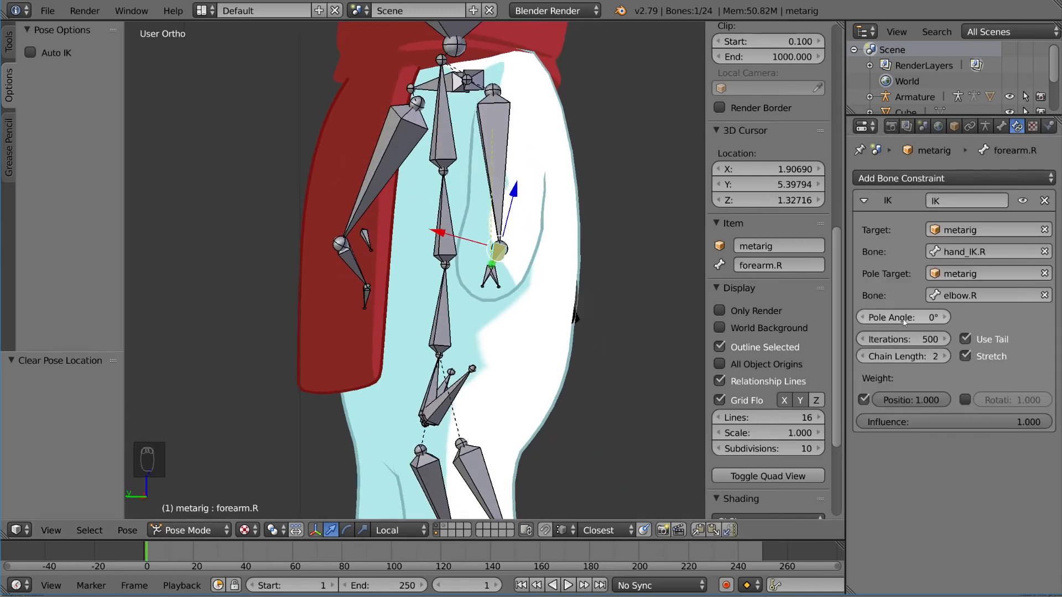
{"action": "middle_click_drag", "start_coordinate": [545, 235], "coordinate": [347, 251]}
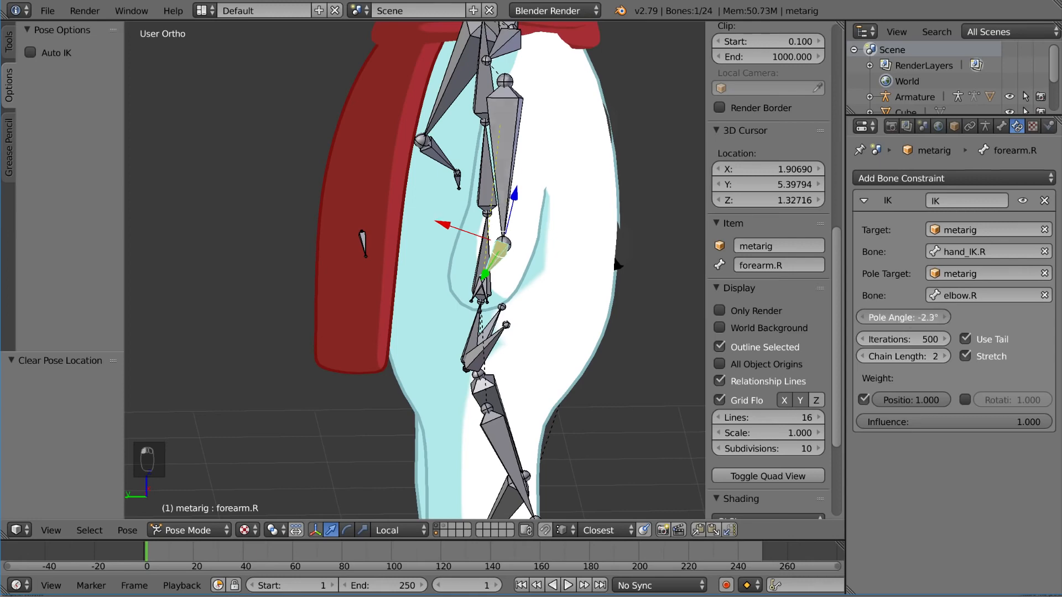
{"action": "left_click_drag", "start_coordinate": [903, 317], "coordinate": [832, 318]}
{"action": "middle_click_drag", "start_coordinate": [565, 256], "coordinate": [681, 266]}
{"action": "left_click_drag", "start_coordinate": [917, 321], "coordinate": [912, 321]}
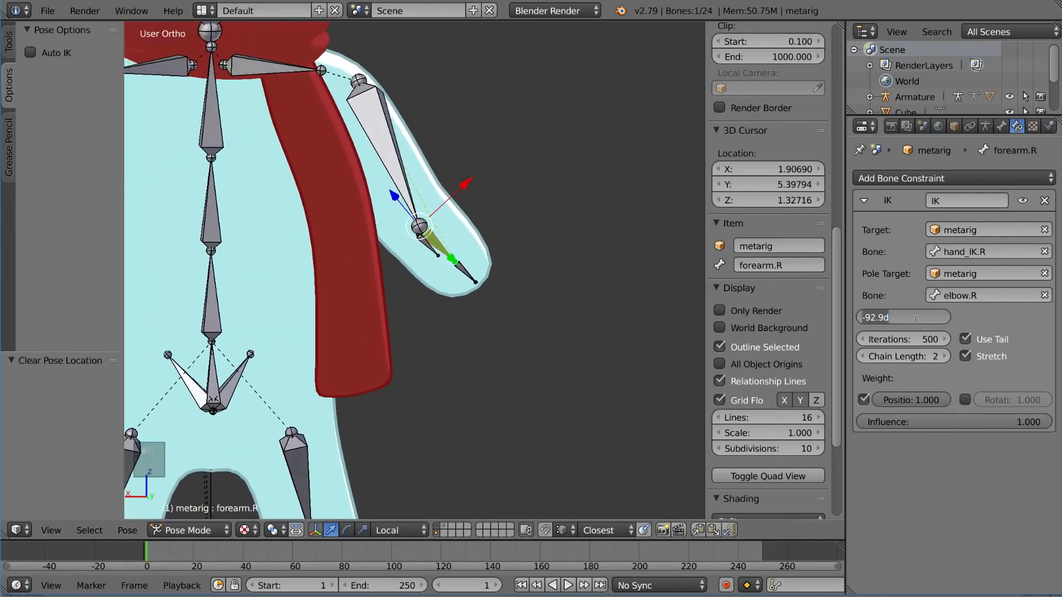
{"action": "key", "text": "Return"}
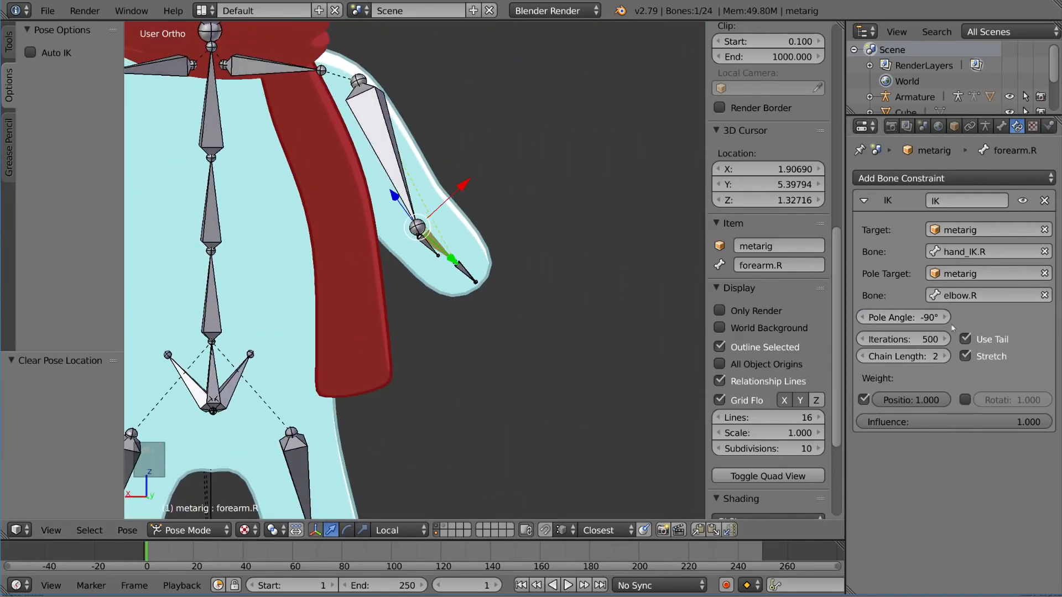
Step: Try moving hand_IK.R up to shoulder height to test how the right arm bends
{"action": "middle_click_drag", "start_coordinate": [432, 272], "coordinate": [413, 291]}
{"action": "right_click", "coordinate": [445, 287]}
{"action": "key", "text": "g"}
{"action": "right_click", "coordinate": [416, 293]}
{"action": "right_click", "coordinate": [406, 291]}
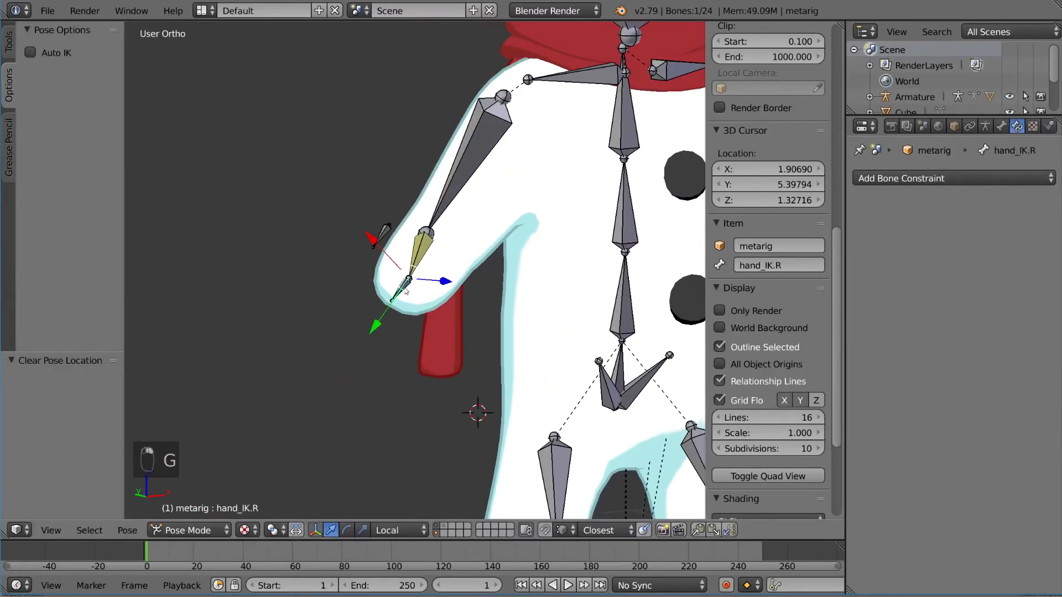
{"action": "key", "text": "g"}
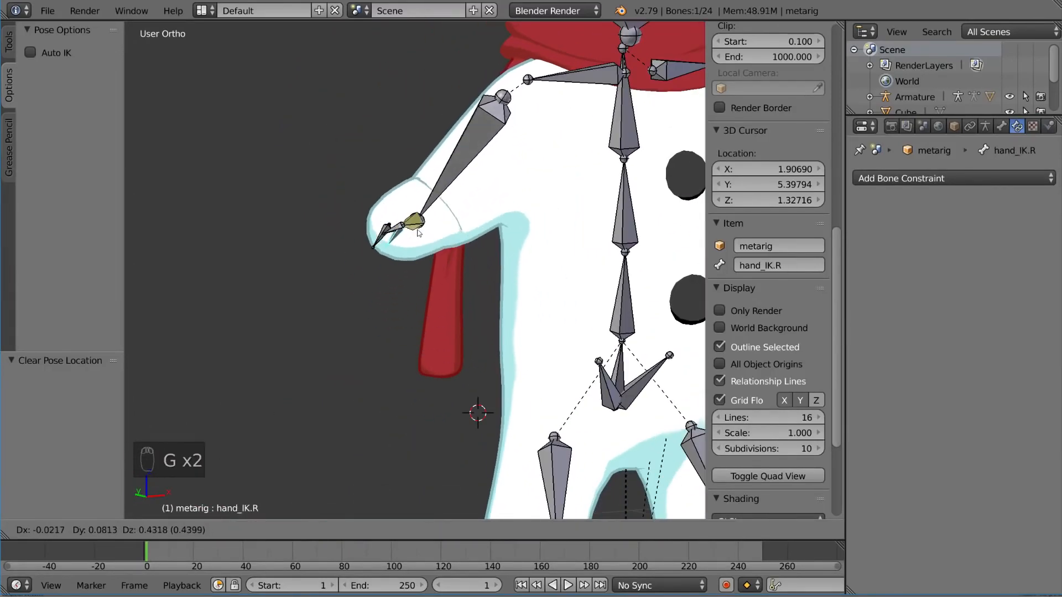
{"action": "left_click", "coordinate": [509, 231]}
{"action": "middle_click_drag", "start_coordinate": [508, 232], "coordinate": [529, 220]}
{"action": "key", "text": "g"}
{"action": "right_click", "coordinate": [603, 166]}
{"action": "middle_click_drag", "start_coordinate": [603, 166], "coordinate": [574, 178]}
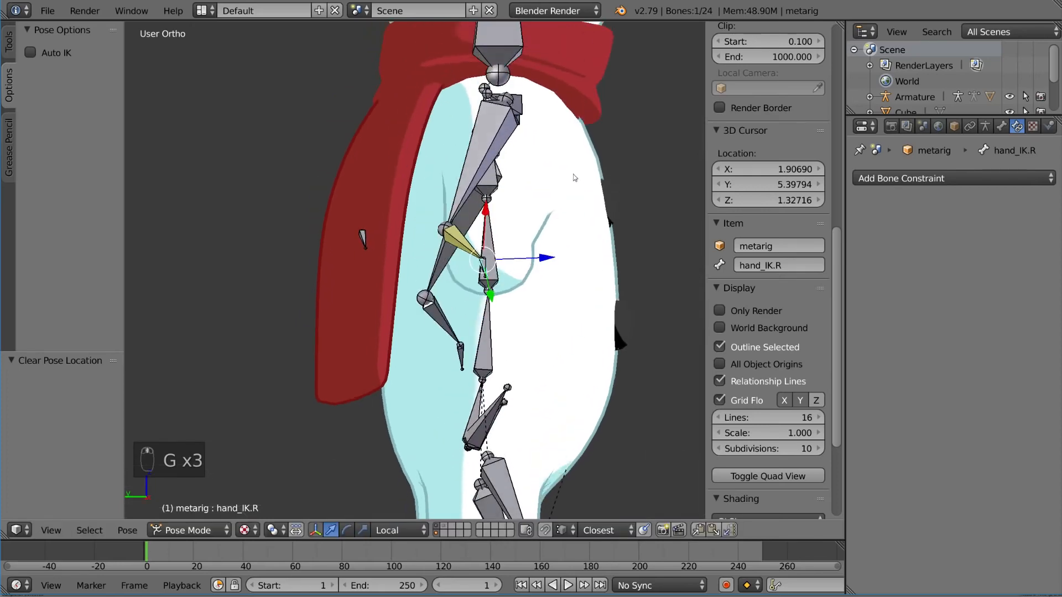
{"action": "key", "text": "g"}
{"action": "left_click", "coordinate": [590, 102]}
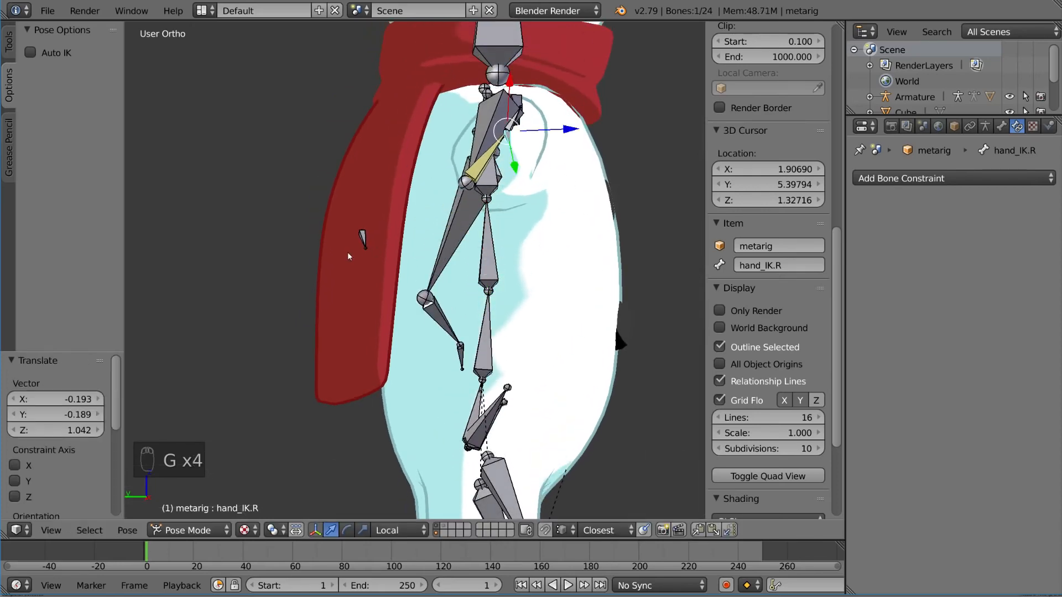
Step: Check the raised arm from behind and try further positions for hand_IK.R
{"action": "middle_click_drag", "start_coordinate": [363, 239], "coordinate": [465, 265]}
{"action": "middle_click_drag", "start_coordinate": [581, 263], "coordinate": [501, 245]}
{"action": "key", "text": "g"}
{"action": "left_click", "coordinate": [533, 161]}
{"action": "middle_click_drag", "start_coordinate": [533, 160], "coordinate": [584, 141]}
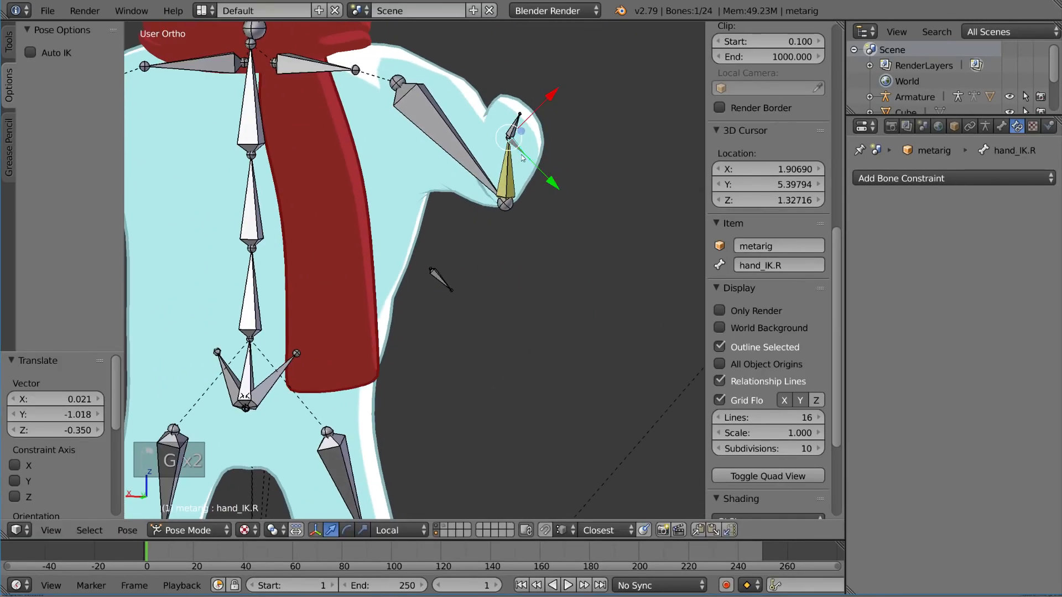
{"action": "key", "text": "g"}
{"action": "left_click", "coordinate": [630, 149]}
Step: Select elbow.R and try it in several positions around the body to test the elbow direction
{"action": "right_click", "coordinate": [449, 280]}
{"action": "mouse_move", "coordinate": [449, 279]}
{"action": "middle_mouse_down"}
{"action": "mouse_move", "coordinate": [429, 281]}
{"action": "mouse_move", "coordinate": [414, 264]}
{"action": "mouse_move", "coordinate": [350, 286]}
{"action": "mouse_move", "coordinate": [290, 291]}
{"action": "mouse_move", "coordinate": [453, 297]}
{"action": "middle_mouse_up"}
{"action": "key", "text": "g"}
{"action": "left_click", "coordinate": [357, 230]}
{"action": "key", "text": "g"}
{"action": "left_click", "coordinate": [293, 297]}
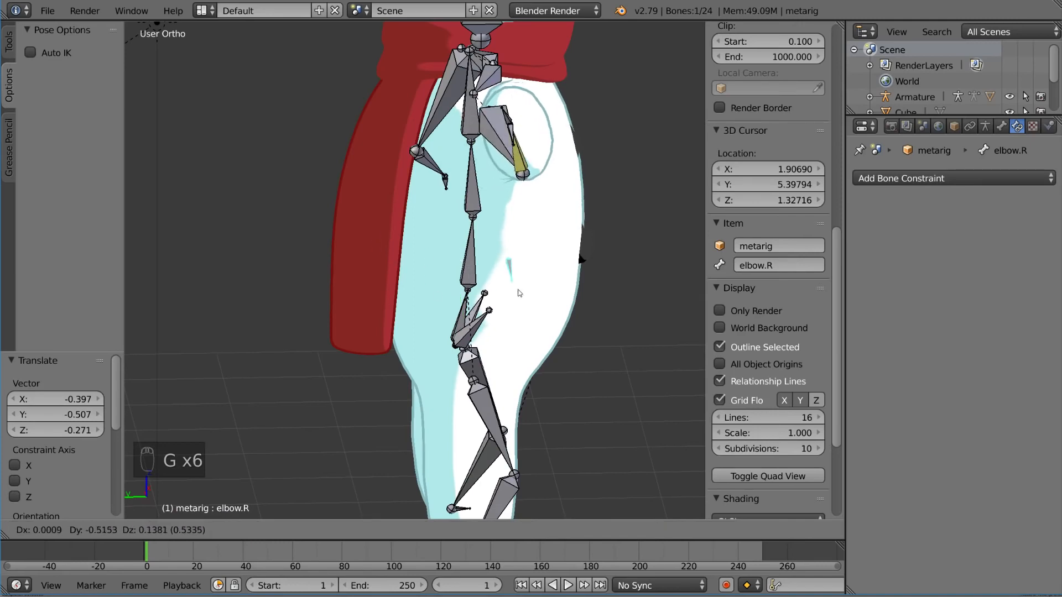
{"action": "left_click", "coordinate": [390, 211]}
{"action": "middle_click_drag", "start_coordinate": [390, 213], "coordinate": [537, 232]}
{"action": "key", "text": "g"}
{"action": "left_click", "coordinate": [573, 284]}
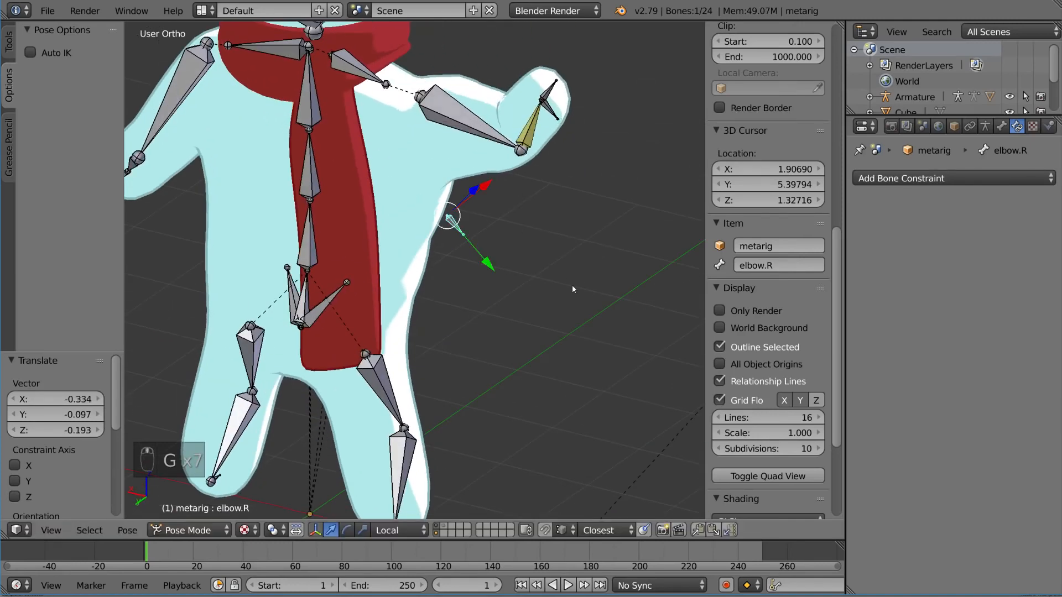
Step: Clear the pose location of elbow.R and hand_IK.R
{"action": "middle_click_drag", "start_coordinate": [572, 284], "coordinate": [497, 252]}
{"action": "key", "text": "alt+g"}
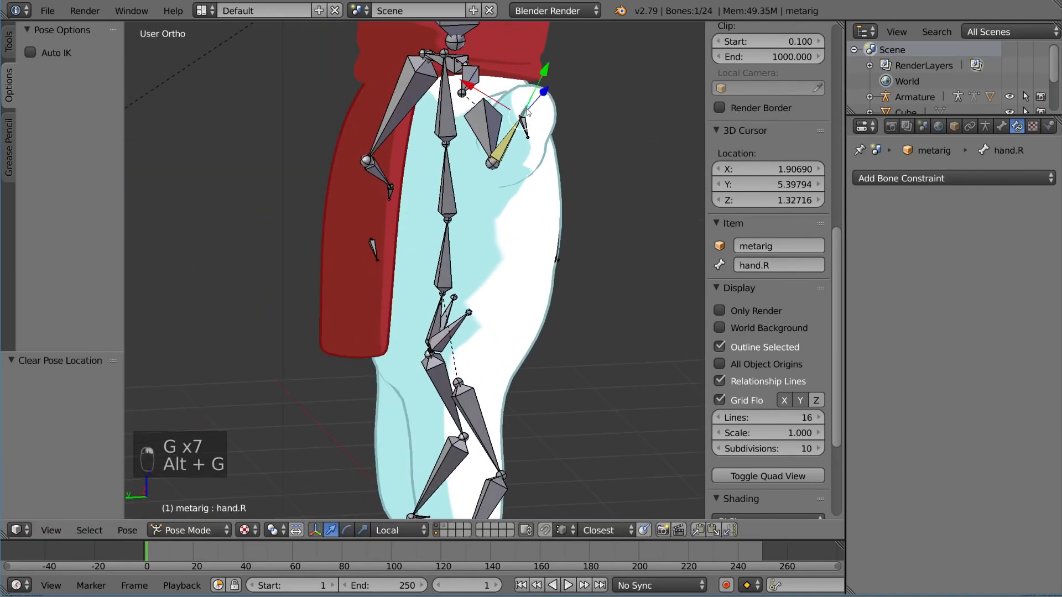
{"action": "key", "text": "alt+g"}
{"action": "middle_click_drag", "start_coordinate": [524, 133], "coordinate": [353, 235]}
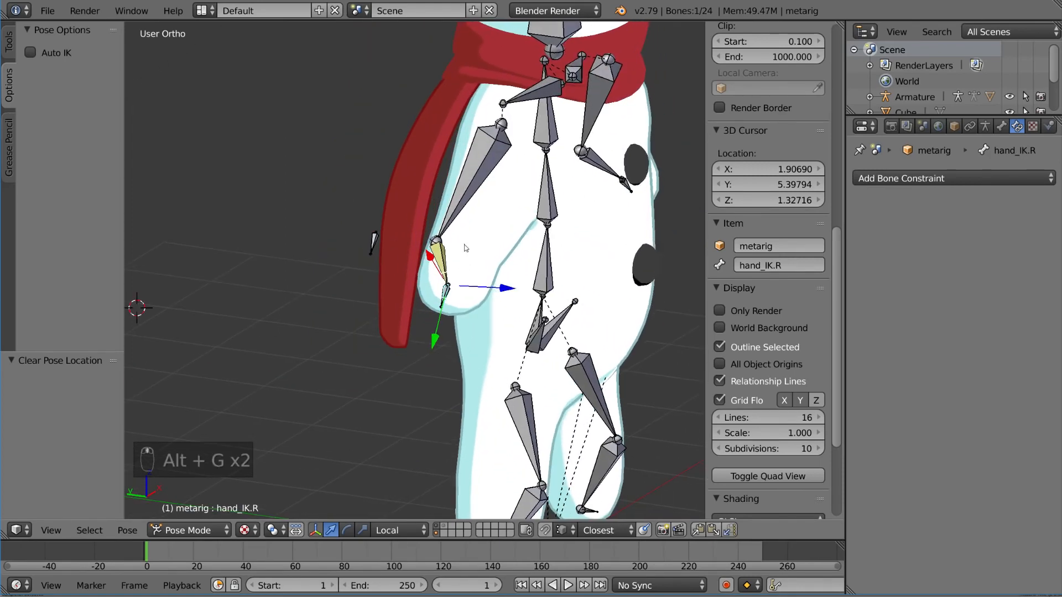
Step: In Edit Mode, parent elbow.R to hand_IK.R without connecting it
{"action": "key", "text": "Tab"}
{"action": "scroll", "coordinate": [463, 287], "scroll_direction": "up", "scroll_amount": 5}
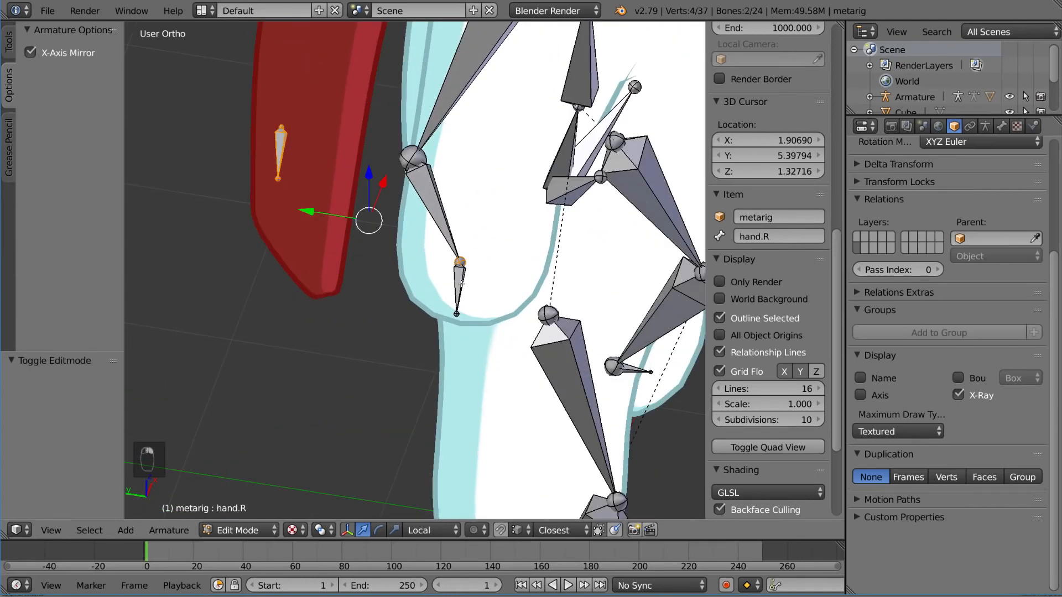
{"action": "key", "text": "ctrl+z"}
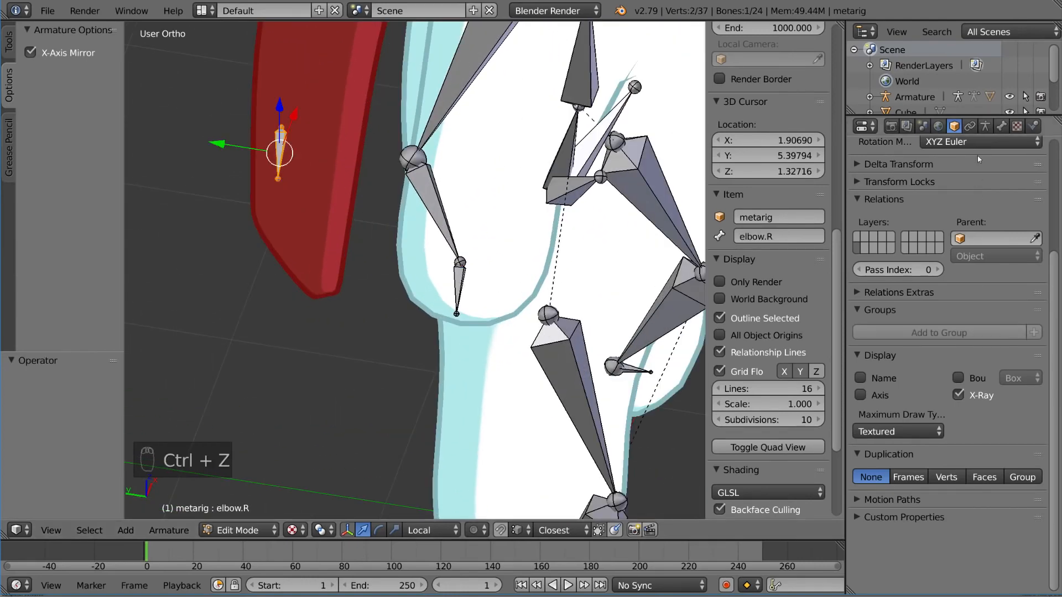
{"action": "left_click", "coordinate": [1001, 127]}
{"action": "left_click", "coordinate": [996, 350]}
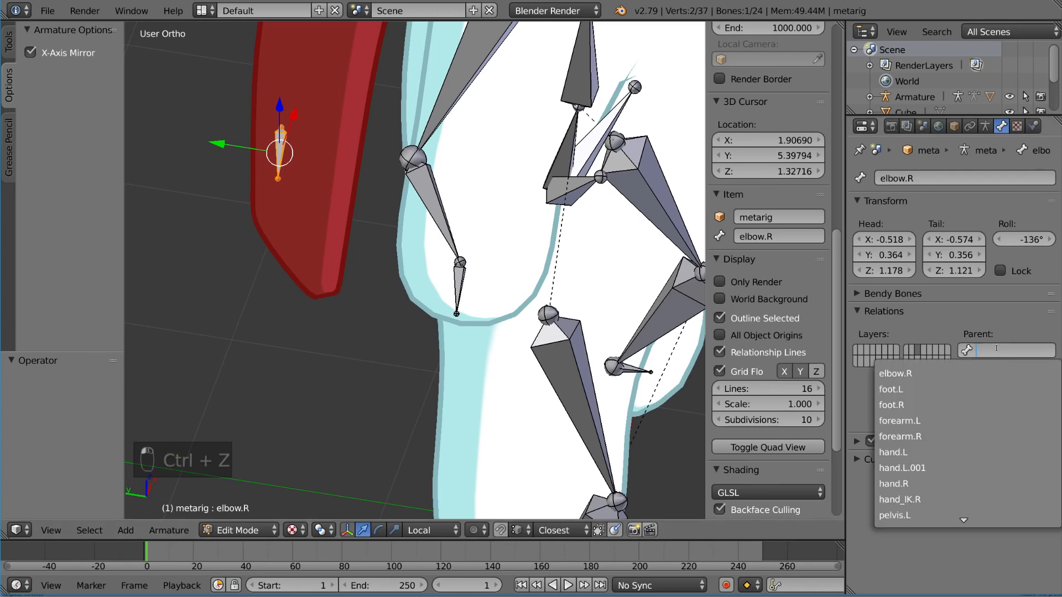
{"action": "type", "text": "ik"}
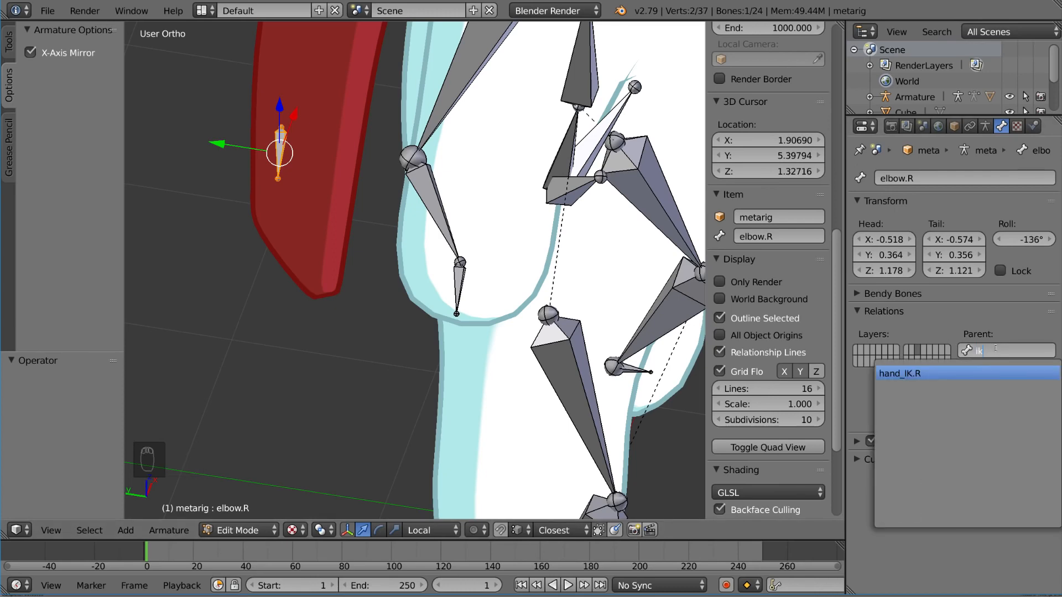
{"action": "key", "text": "Return"}
{"action": "middle_click_drag", "start_coordinate": [454, 260], "coordinate": [480, 244]}
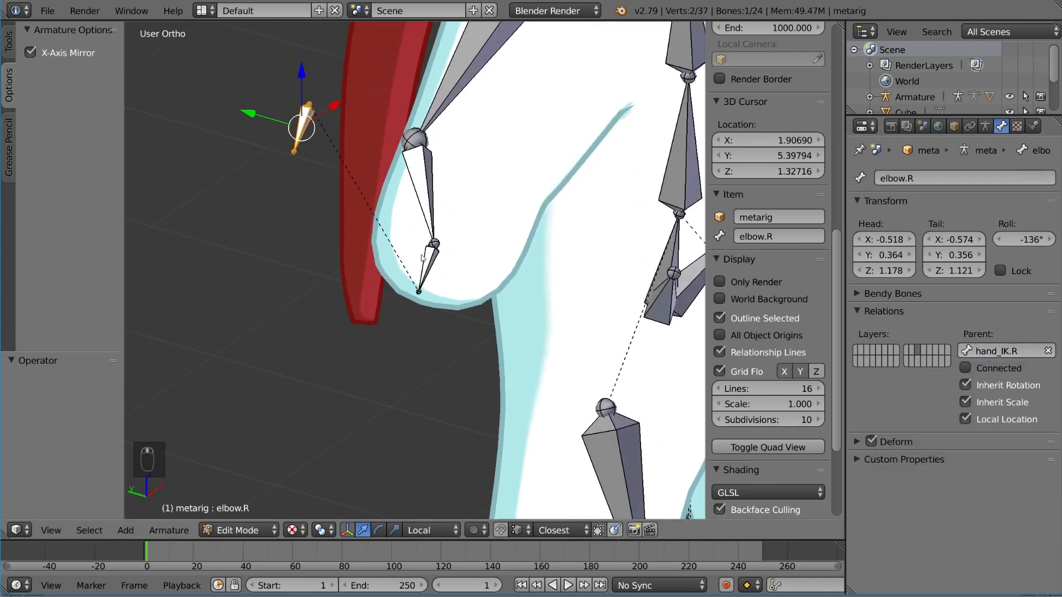
Step: Return to Pose Mode and select hand_IK.R
{"action": "key", "text": "Tab"}
{"action": "right_click", "coordinate": [431, 280]}
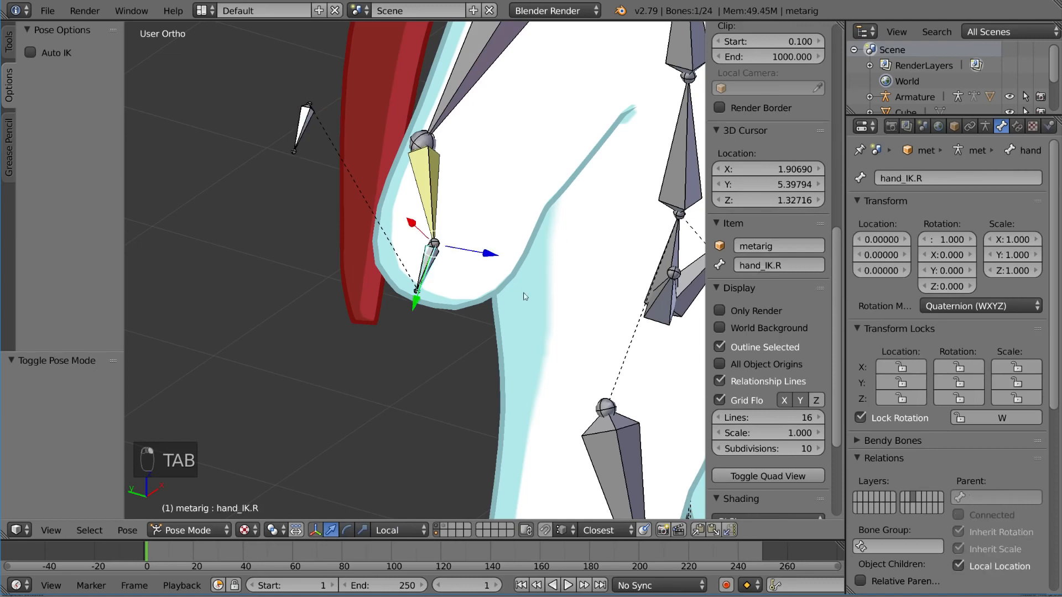
{"action": "middle_click_drag", "start_coordinate": [457, 251], "coordinate": [514, 256]}
Step: Try raising hand_IK.R and rotating it to test how the parented elbow.R follows
{"action": "key", "text": "g"}
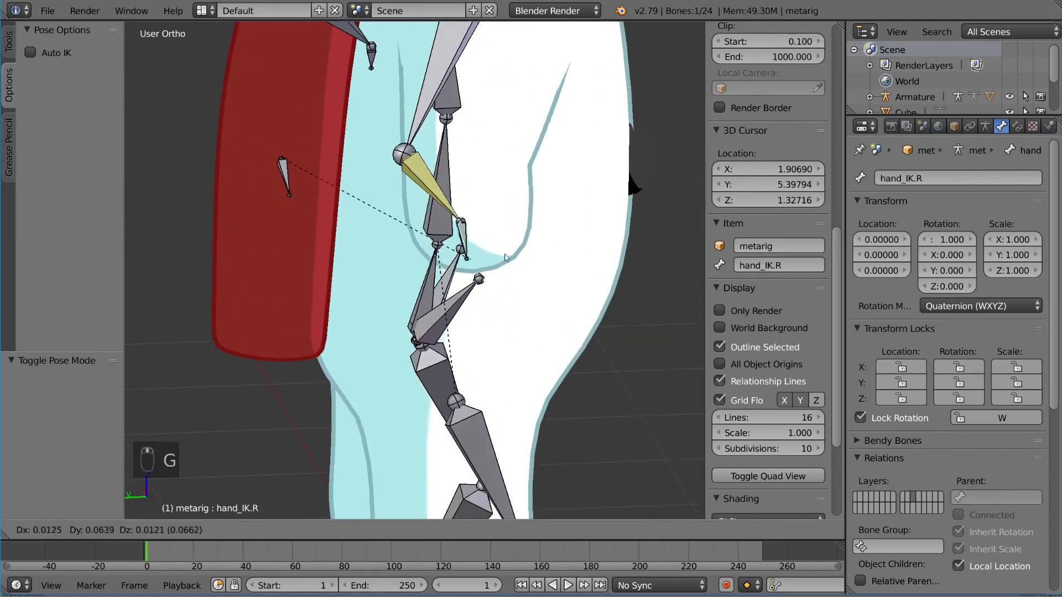
{"action": "left_click", "coordinate": [484, 148]}
{"action": "middle_click_drag", "start_coordinate": [483, 148], "coordinate": [324, 166]}
{"action": "key", "text": "r"}
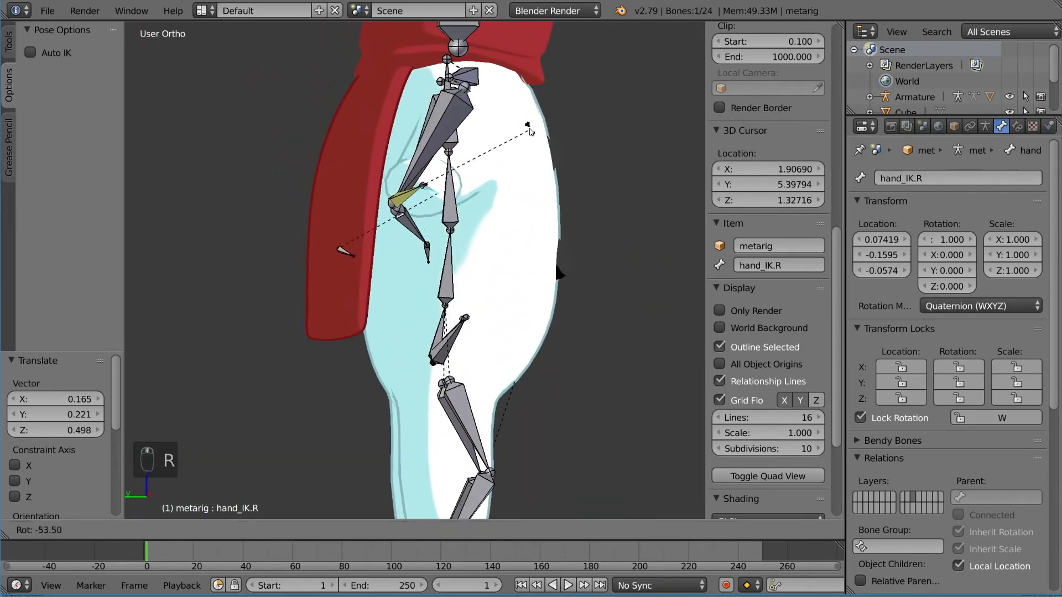
{"action": "left_click", "coordinate": [362, 267]}
Step: Move hand_IK.R again and test the elbow with free trackball and regular rotation
{"action": "middle_click_drag", "start_coordinate": [362, 267], "coordinate": [508, 169]}
{"action": "key", "text": "g"}
{"action": "left_click", "coordinate": [576, 157]}
{"action": "key", "text": "r"}
{"action": "key", "text": "r"}
{"action": "left_click", "coordinate": [536, 166]}
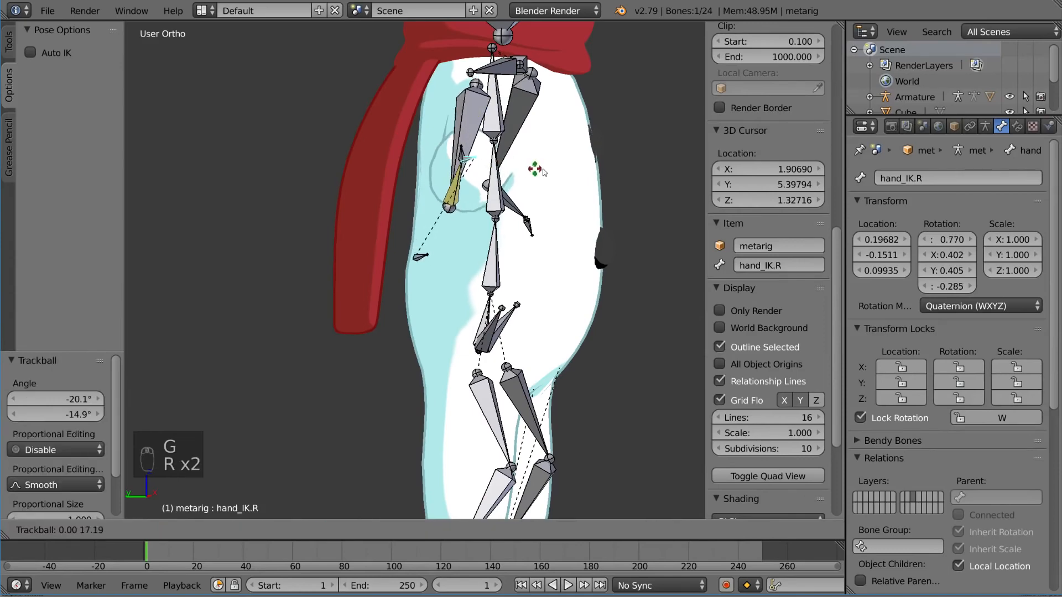
{"action": "key", "text": "r"}
{"action": "left_click", "coordinate": [506, 249]}
Step: Reposition hand_IK.R higher and rotate it again to check the arm from the front and side
{"action": "middle_click_drag", "start_coordinate": [506, 249], "coordinate": [432, 248]}
{"action": "key", "text": "g"}
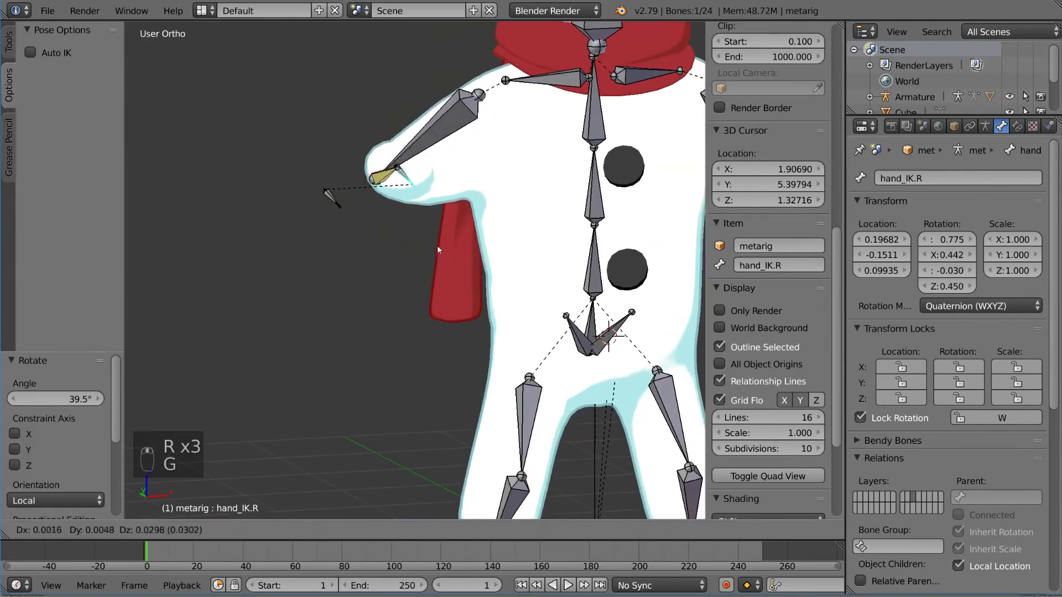
{"action": "left_click", "coordinate": [445, 212]}
{"action": "middle_click_drag", "start_coordinate": [445, 211], "coordinate": [473, 224]}
{"action": "key", "text": "g"}
{"action": "left_click", "coordinate": [611, 222]}
{"action": "key", "text": "r"}
{"action": "key", "text": "r"}
{"action": "left_click", "coordinate": [621, 255]}
{"action": "key", "text": "r"}
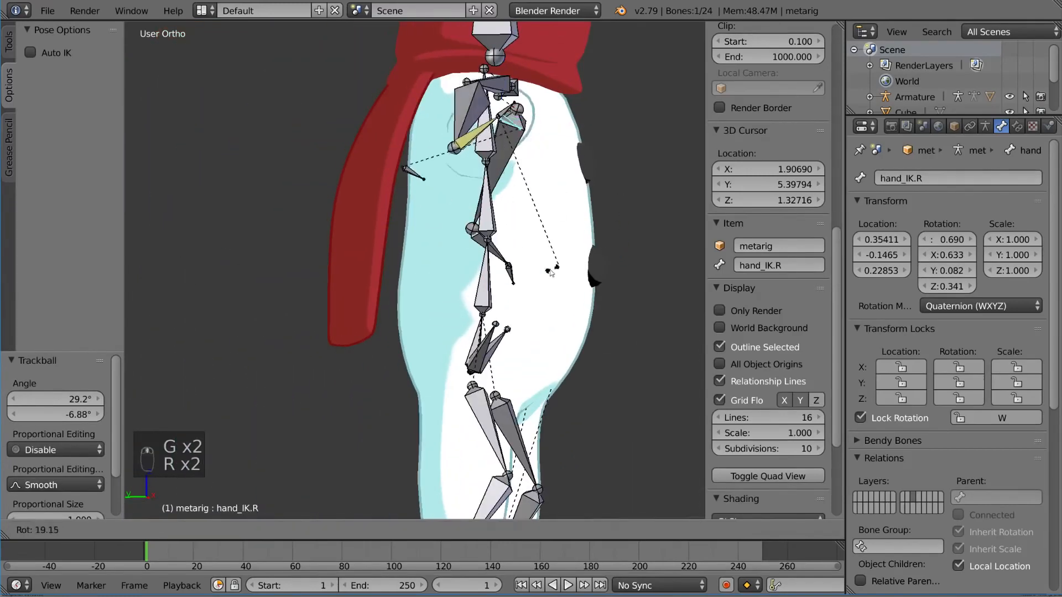
{"action": "left_click", "coordinate": [548, 272]}
Step: Clear the pose rotation and location of hand_IK.R
{"action": "middle_click_drag", "start_coordinate": [549, 272], "coordinate": [385, 313]}
{"action": "key", "text": "alt+r"}
{"action": "key", "text": "alt+g"}
Step: Bring the whole snowman into view and select forearm.R on the right arm
{"action": "scroll", "coordinate": [442, 274], "scroll_direction": "down", "scroll_amount": 3}
{"action": "scroll", "coordinate": [441, 273], "scroll_direction": "up", "scroll_amount": 2}
{"action": "scroll", "coordinate": [409, 262], "scroll_direction": "down", "scroll_amount": 2}
{"action": "middle_click_drag", "start_coordinate": [385, 313], "coordinate": [400, 293], "text": "shift"}
{"action": "scroll", "coordinate": [398, 292], "scroll_direction": "up", "scroll_amount": 2}
{"action": "right_click", "coordinate": [368, 279]}
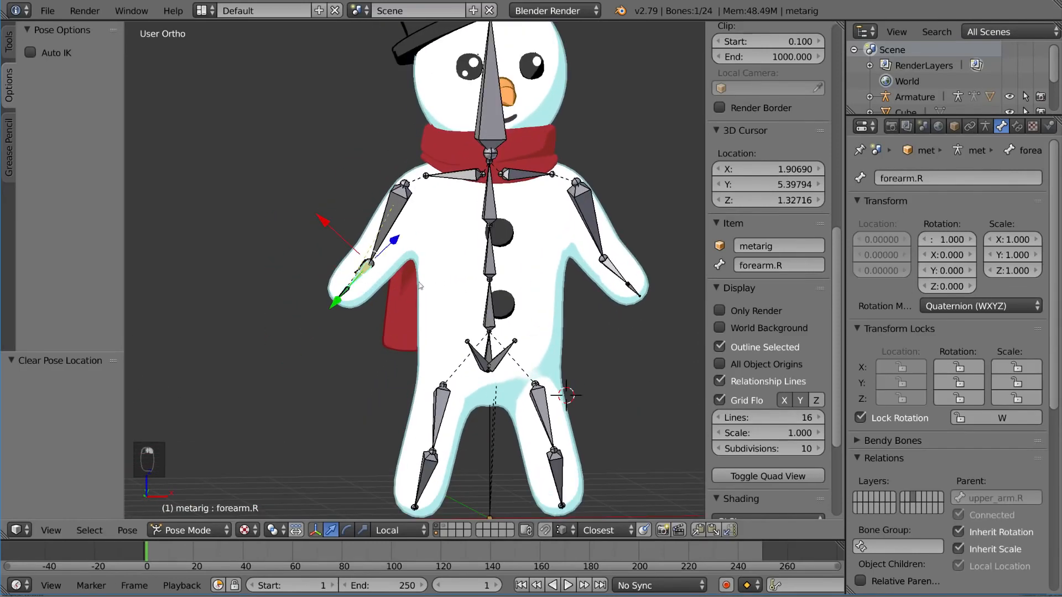
Step: Try the Rotation weight on forearm.R's IK constraint and check the arm from the side and front
{"action": "left_click", "coordinate": [1017, 127]}
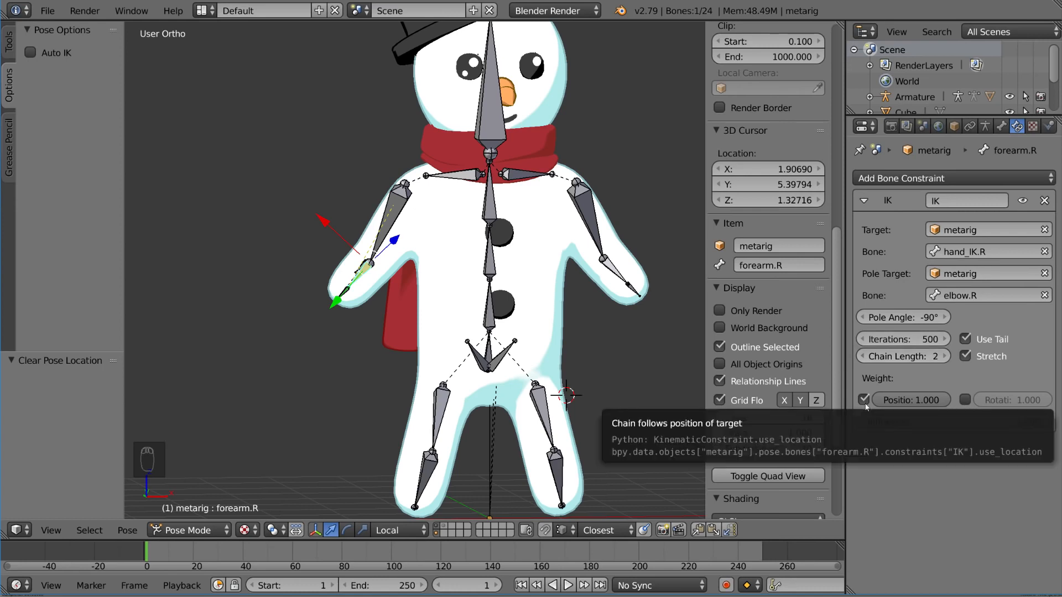
{"action": "left_click", "coordinate": [963, 402]}
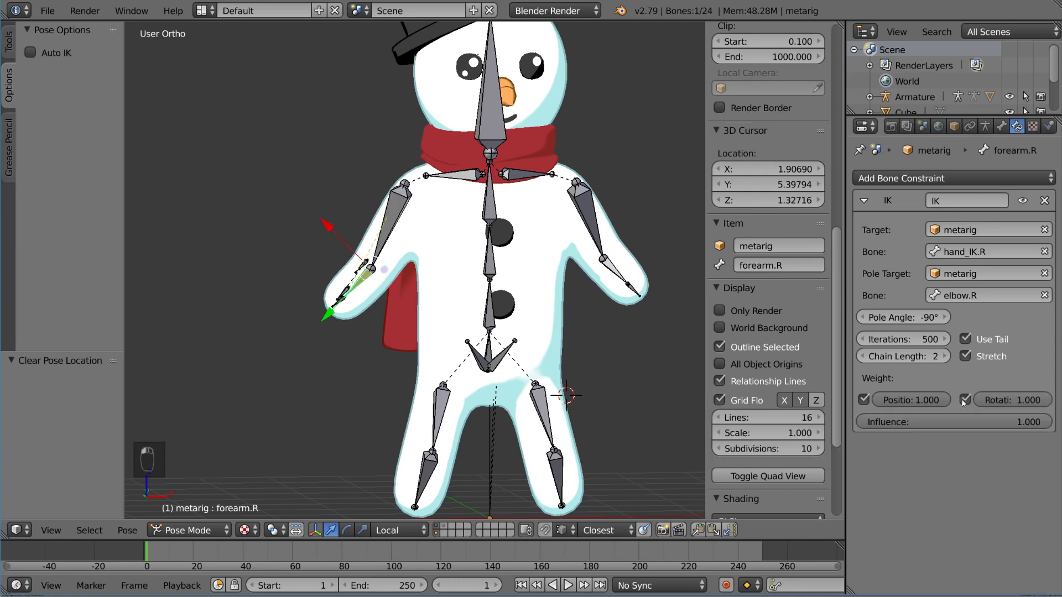
{"action": "scroll", "coordinate": [302, 321], "scroll_direction": "up", "scroll_amount": 2}
{"action": "middle_click_drag", "start_coordinate": [289, 321], "coordinate": [343, 338]}
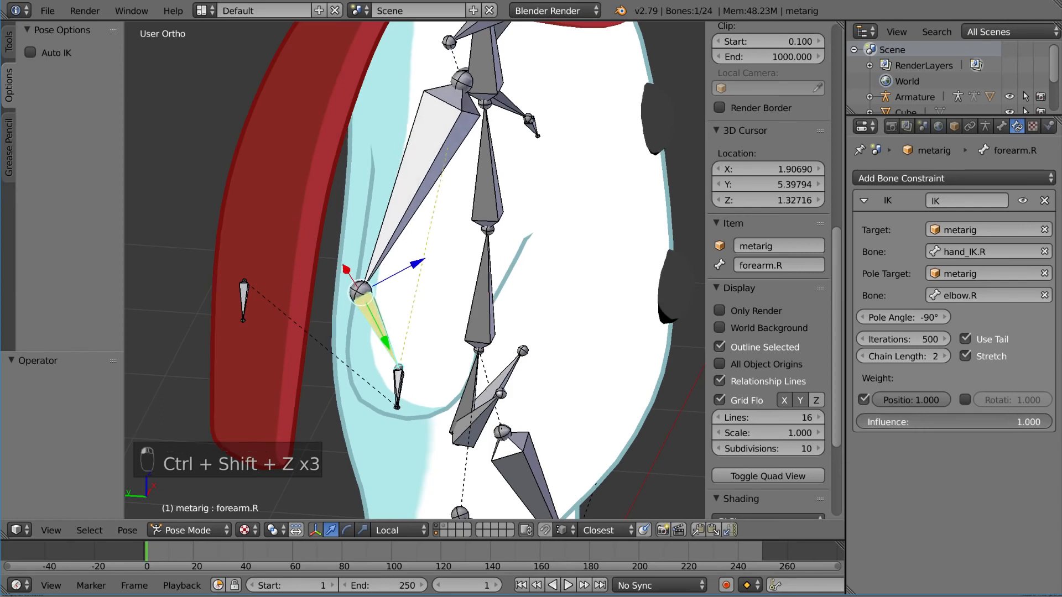
{"action": "scroll", "coordinate": [529, 332], "scroll_direction": "down", "scroll_amount": 3}
{"action": "middle_click_drag", "start_coordinate": [529, 332], "coordinate": [412, 301]}
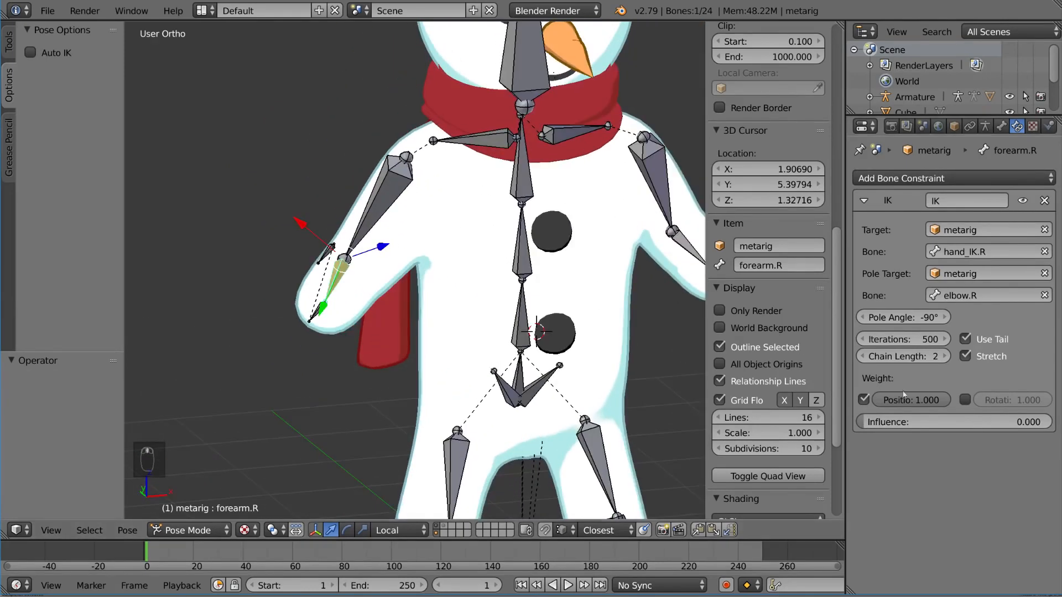
Step: Lower the influence of forearm.R's IK constraint to 0, raise it to 1 and lower it to 0 again
{"action": "left_click_drag", "start_coordinate": [1033, 422], "coordinate": [863, 422]}
{"action": "middle_click_drag", "start_coordinate": [421, 298], "coordinate": [473, 276]}
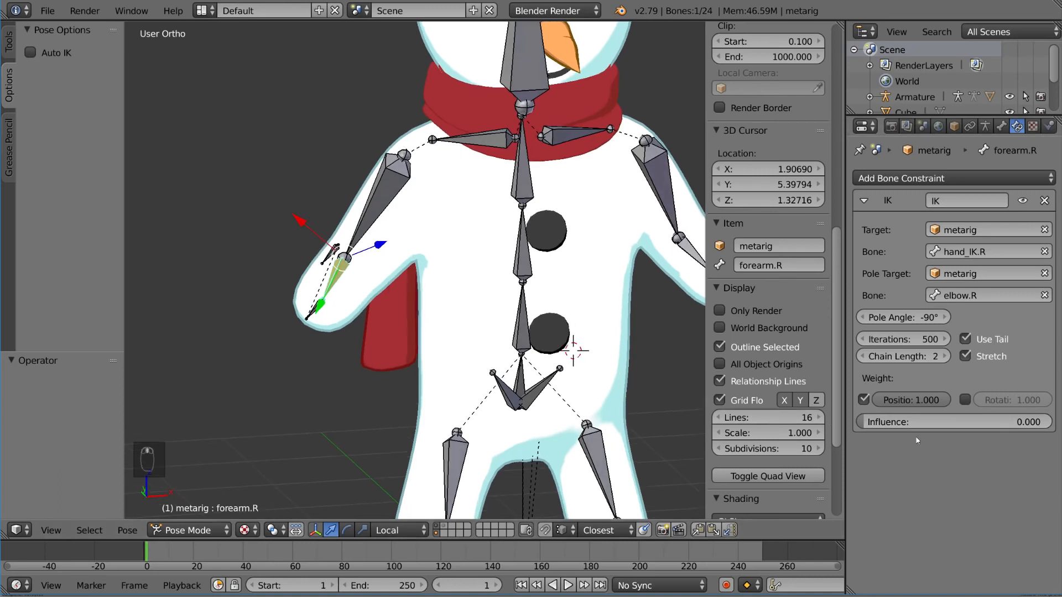
{"action": "left_click_drag", "start_coordinate": [866, 422], "coordinate": [1045, 422]}
{"action": "left_click_drag", "start_coordinate": [1045, 422], "coordinate": [863, 422]}
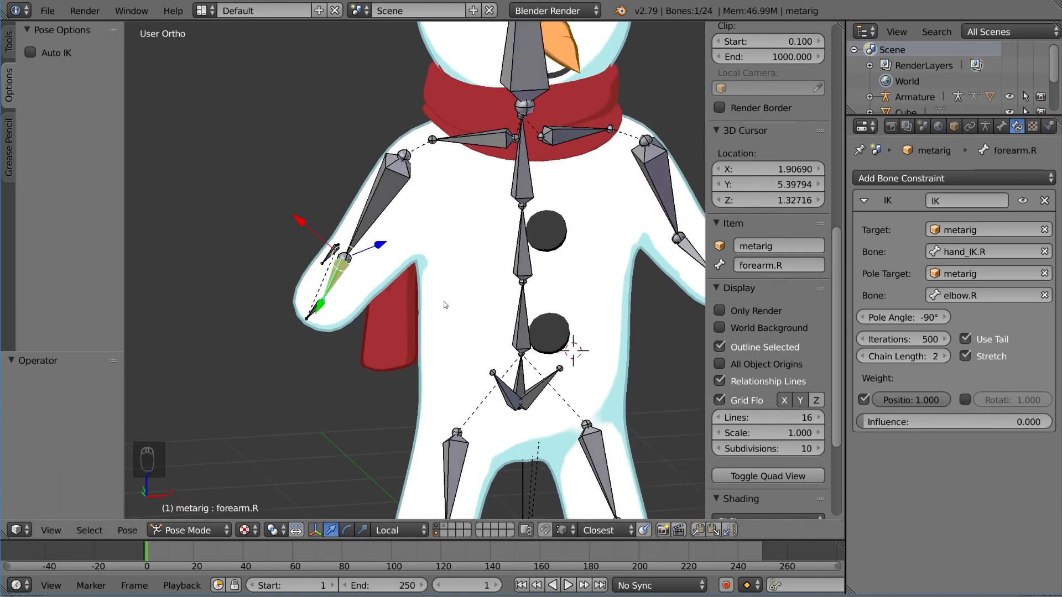
Step: Test forearm.R with regular rotation from the front and trackball rotation from the side, cancelling both
{"action": "key", "text": "r"}
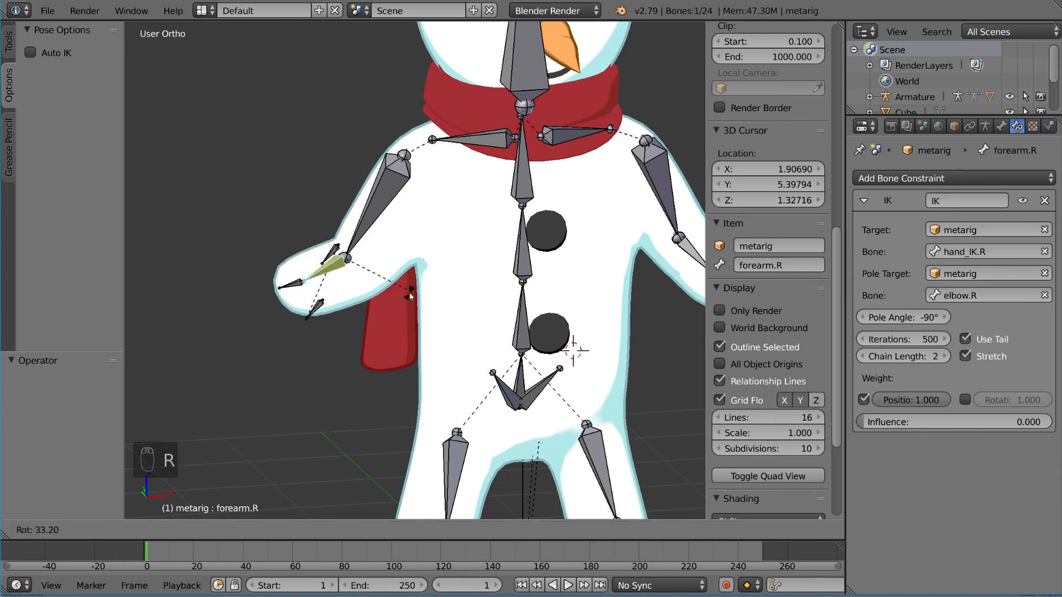
{"action": "right_click", "coordinate": [410, 293]}
{"action": "middle_click_drag", "start_coordinate": [410, 294], "coordinate": [508, 276]}
{"action": "key", "text": "r"}
{"action": "key", "text": "r"}
{"action": "right_click", "coordinate": [484, 206]}
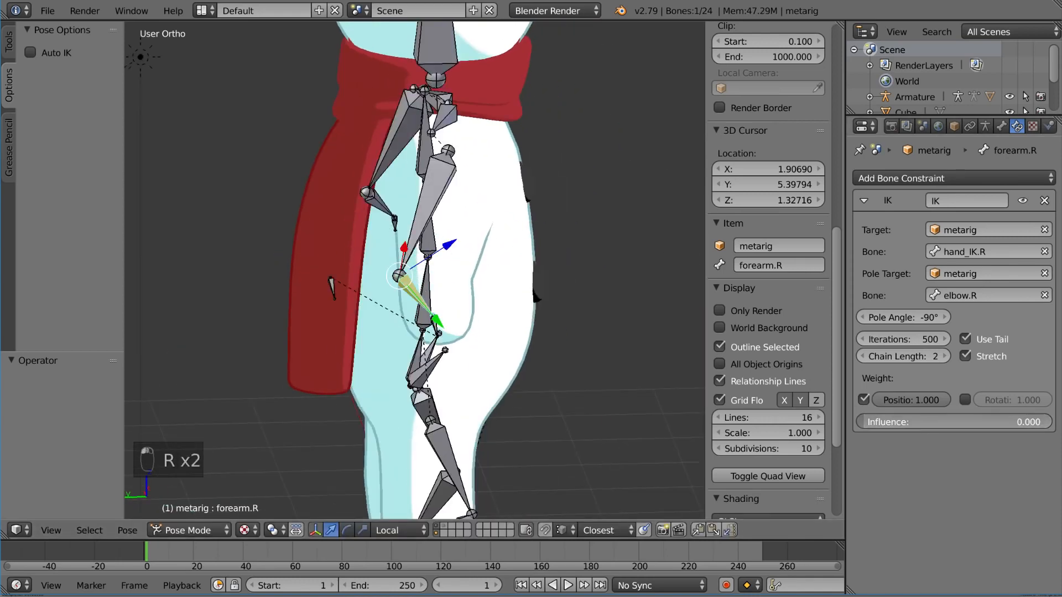
Step: Set the IK constraint's influence to 1 and test the trackball rotation of forearm.R
{"action": "left_click_drag", "start_coordinate": [866, 422], "coordinate": [1048, 422]}
{"action": "middle_click_drag", "start_coordinate": [624, 348], "coordinate": [415, 308]}
{"action": "key", "text": "r"}
{"action": "key", "text": "r"}
{"action": "right_click", "coordinate": [338, 311]}
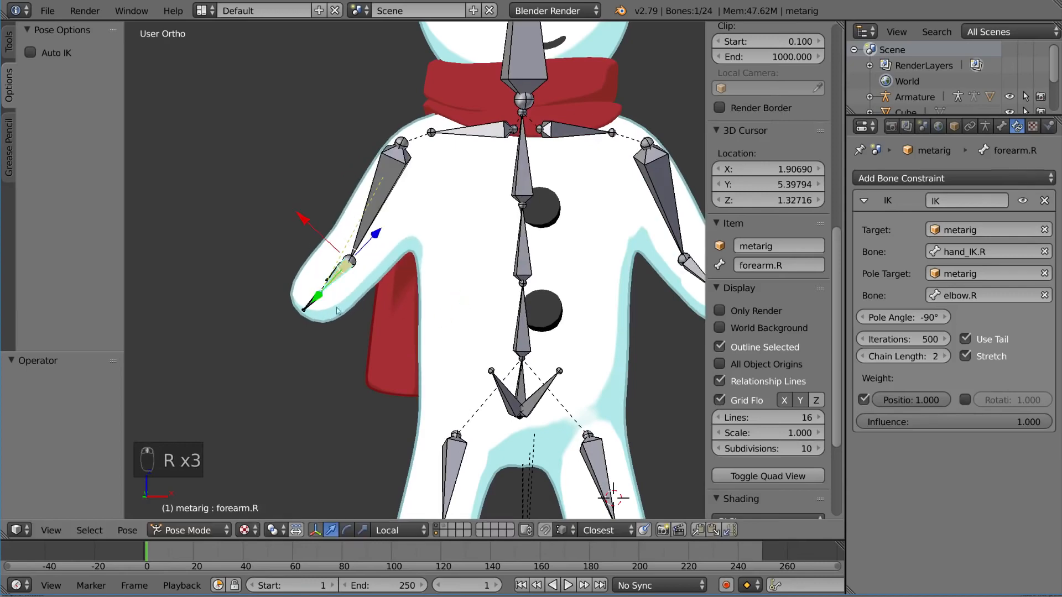
Step: Test moving hand_IK.R, cancel the move and reselect forearm.R
{"action": "right_click", "coordinate": [312, 308]}
{"action": "key", "text": "g"}
{"action": "right_click", "coordinate": [319, 264]}
{"action": "right_click", "coordinate": [340, 274]}
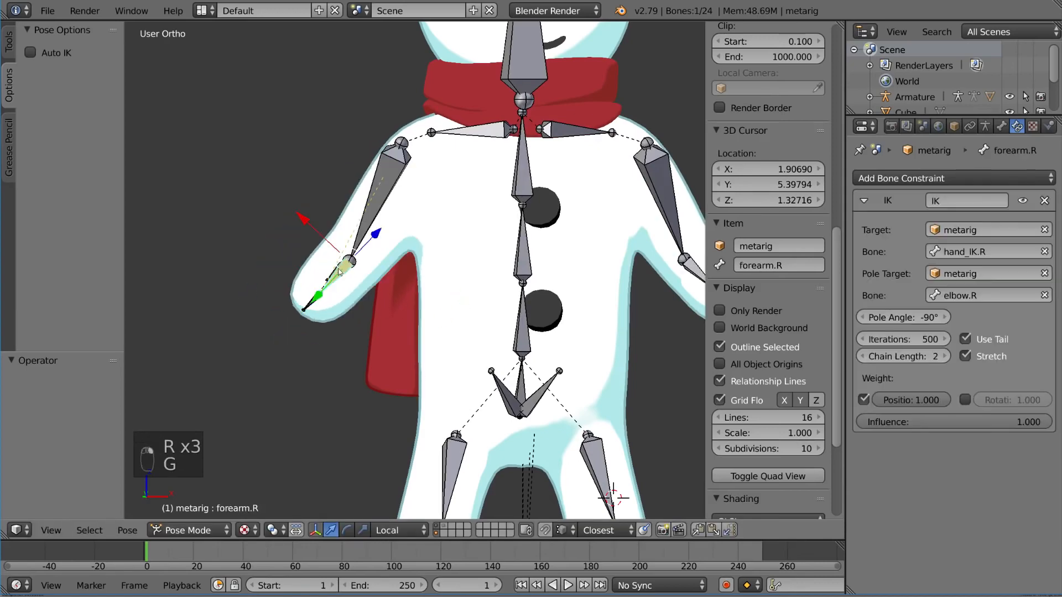
Step: Try inserting a keyframe on the influence of forearm.R's IK constraint
{"action": "middle_click_drag", "start_coordinate": [340, 272], "coordinate": [910, 399]}
{"action": "right_click", "coordinate": [927, 417]}
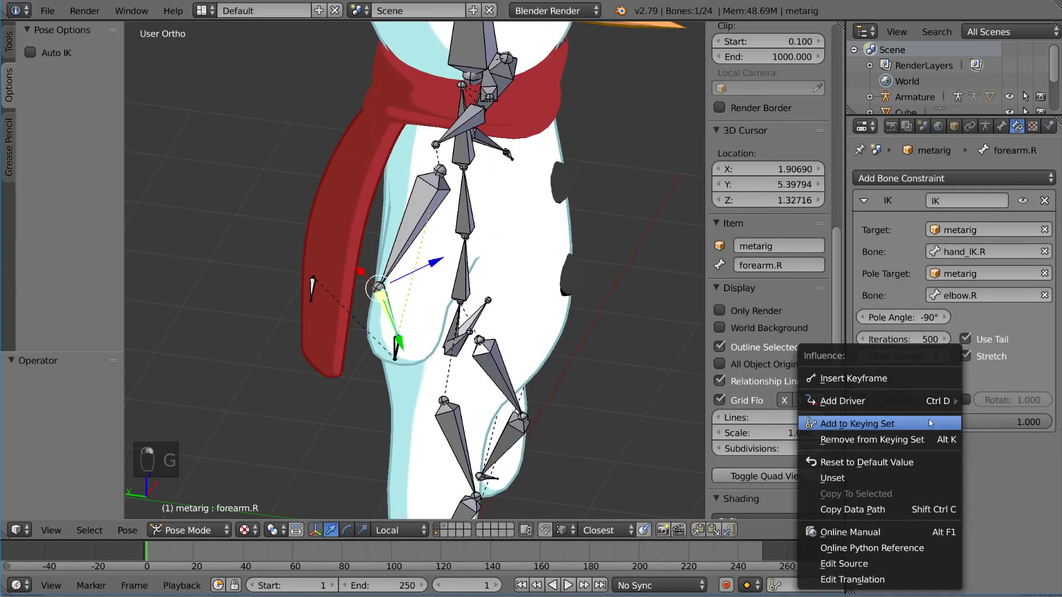
{"action": "right_click", "coordinate": [958, 423]}
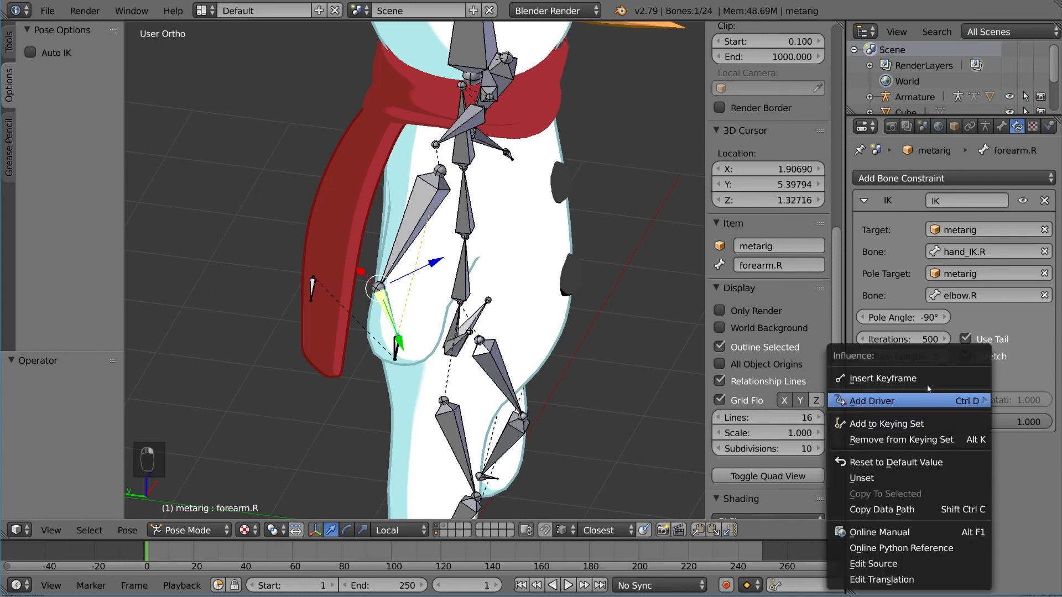
{"action": "left_click", "coordinate": [897, 381]}
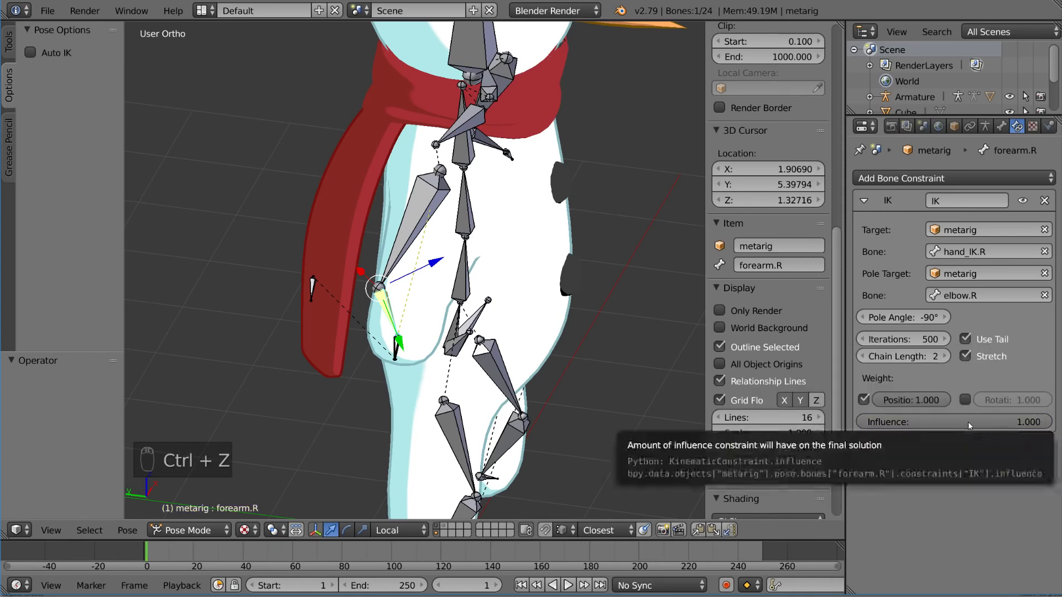
{"action": "key", "text": "i"}
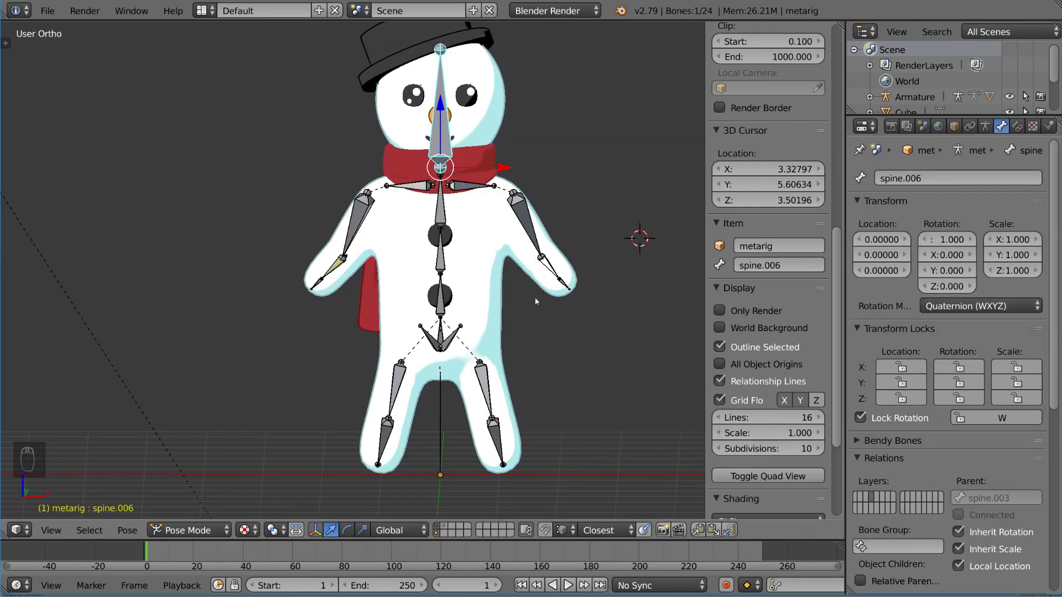
Step: Move hand_IK.R outward and upward to a location of about 0.27, -0.04, -0.02 so the right arm is raised
{"action": "scroll", "coordinate": [301, 288], "scroll_direction": "up", "scroll_amount": 6}
{"action": "key", "text": "g"}
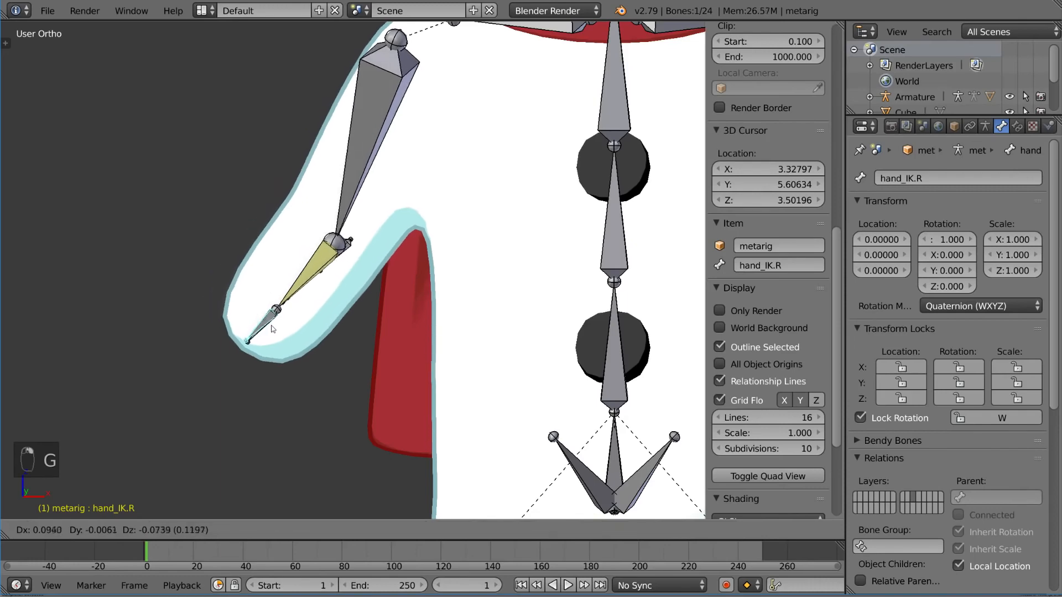
{"action": "left_click", "coordinate": [192, 211]}
{"action": "middle_click_drag", "start_coordinate": [194, 212], "coordinate": [272, 238]}
{"action": "middle_click_drag", "start_coordinate": [401, 247], "coordinate": [298, 232]}
{"action": "key", "text": "g"}
{"action": "left_click", "coordinate": [315, 271]}
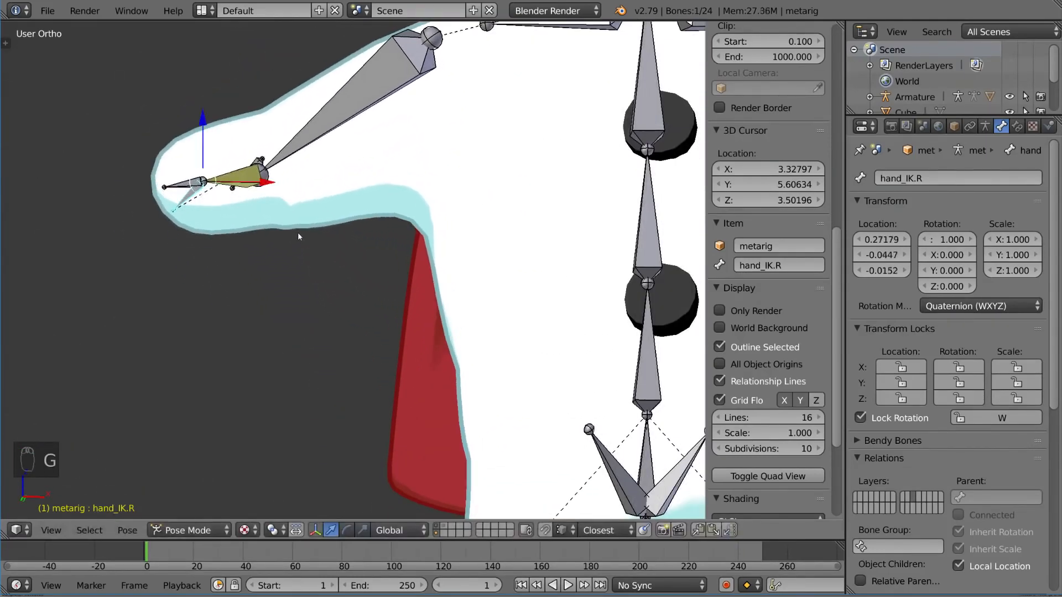
Step: Select hand.R, test it with trackball rotation and cancel the rotation
{"action": "right_click", "coordinate": [178, 178]}
{"action": "right_click", "coordinate": [181, 184]}
{"action": "key", "text": "r"}
{"action": "key", "text": "r"}
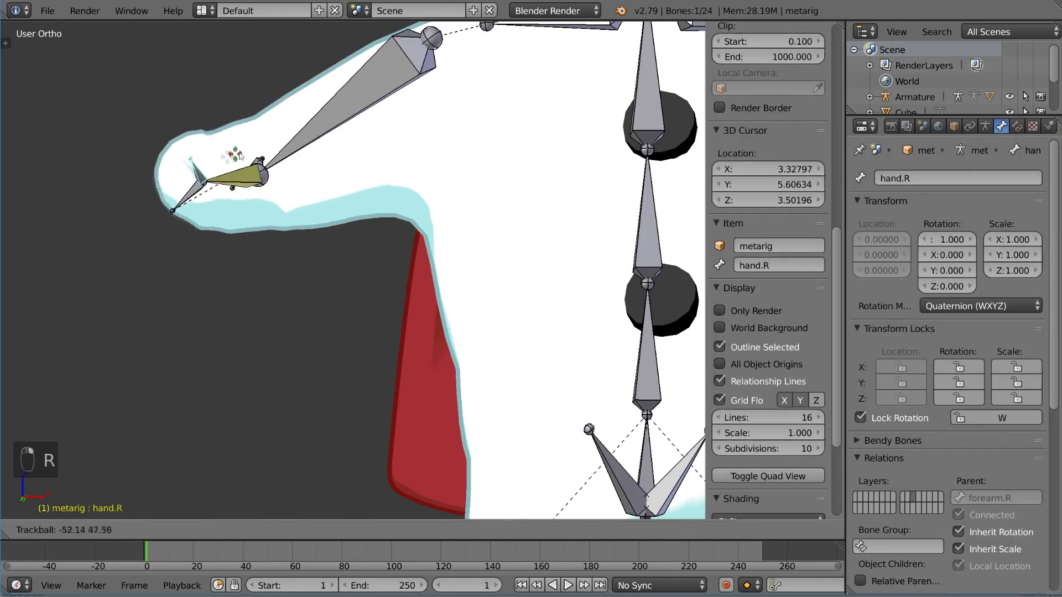
{"action": "right_click", "coordinate": [201, 196]}
Step: Select hand_IK.R, test how its trackball rotation swings the elbow and cancel the rotation
{"action": "right_click", "coordinate": [187, 206]}
{"action": "key", "text": "r"}
{"action": "key", "text": "r"}
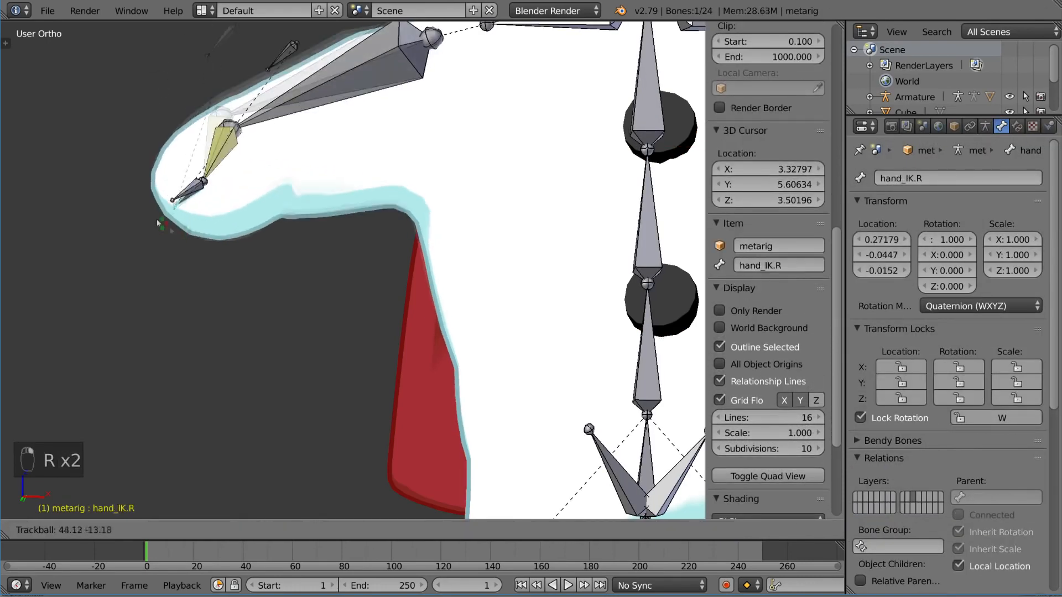
{"action": "right_click", "coordinate": [210, 204]}
Step: Clear the parent of elbow.R in Edit Mode and return to Pose Mode
{"action": "middle_click_drag", "start_coordinate": [222, 209], "coordinate": [249, 288]}
{"action": "middle_click_drag", "start_coordinate": [321, 197], "coordinate": [349, 206]}
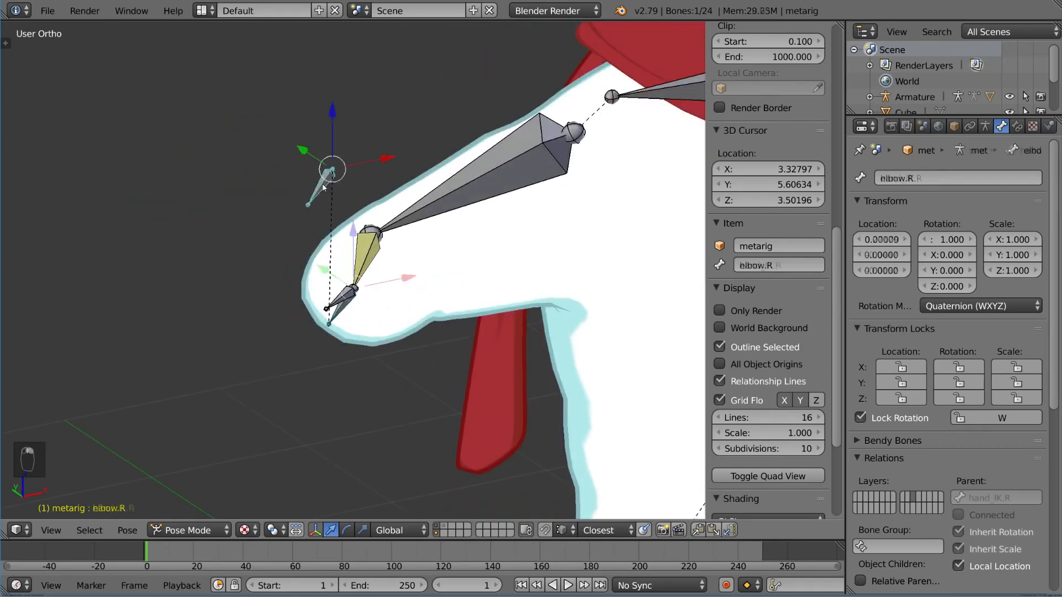
{"action": "key", "text": "Tab"}
{"action": "key", "text": "alt+p"}
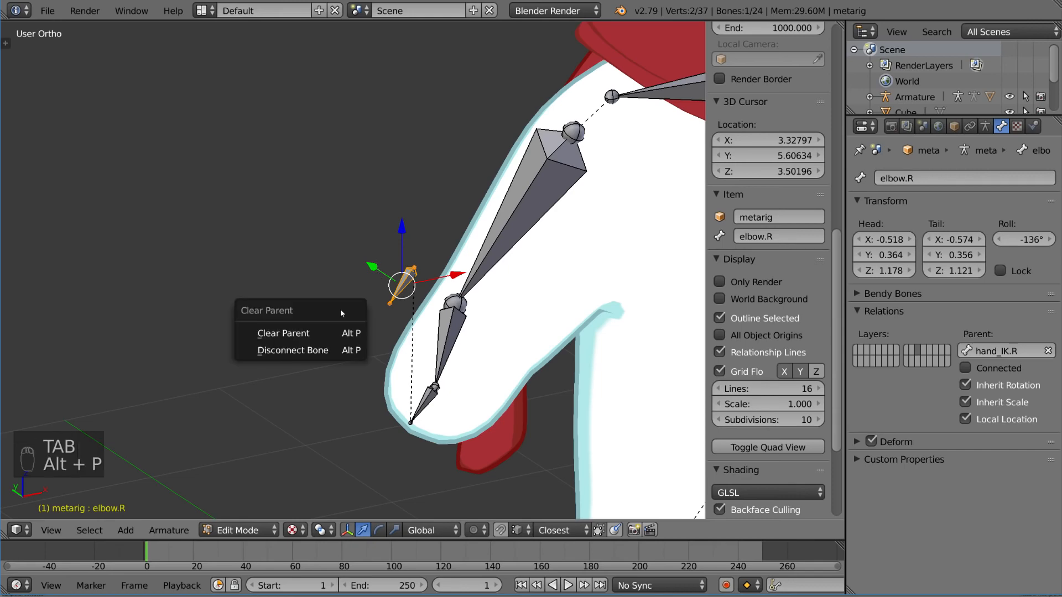
{"action": "left_click", "coordinate": [331, 333]}
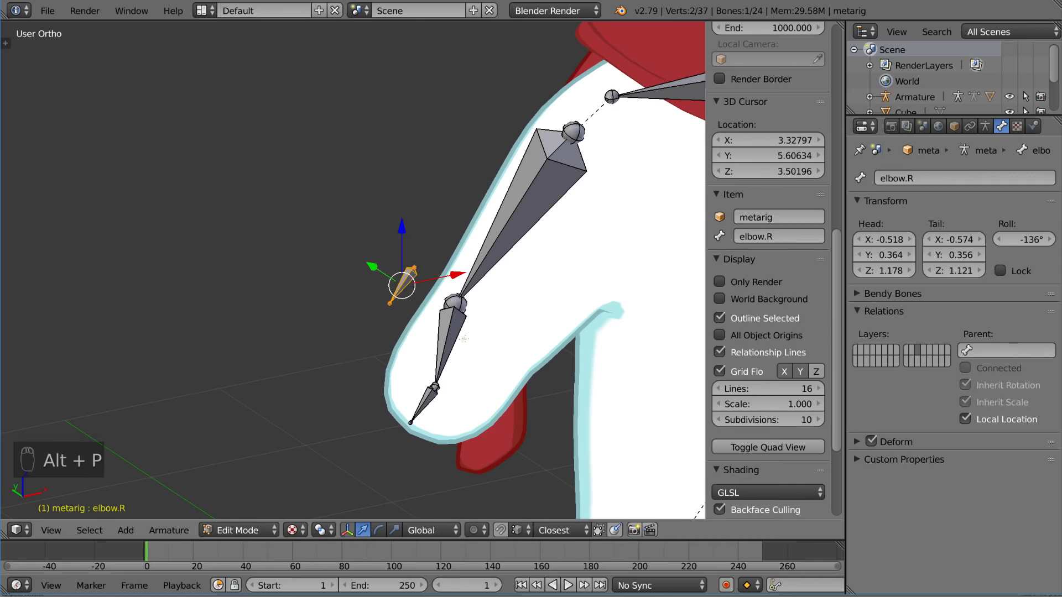
{"action": "key", "text": "Tab"}
Step: Test the trackball rotation of hand_IK.R with elbow.R unparented, viewing from different angles and cancelling each rotation
{"action": "key", "text": "r"}
{"action": "key", "text": "r"}
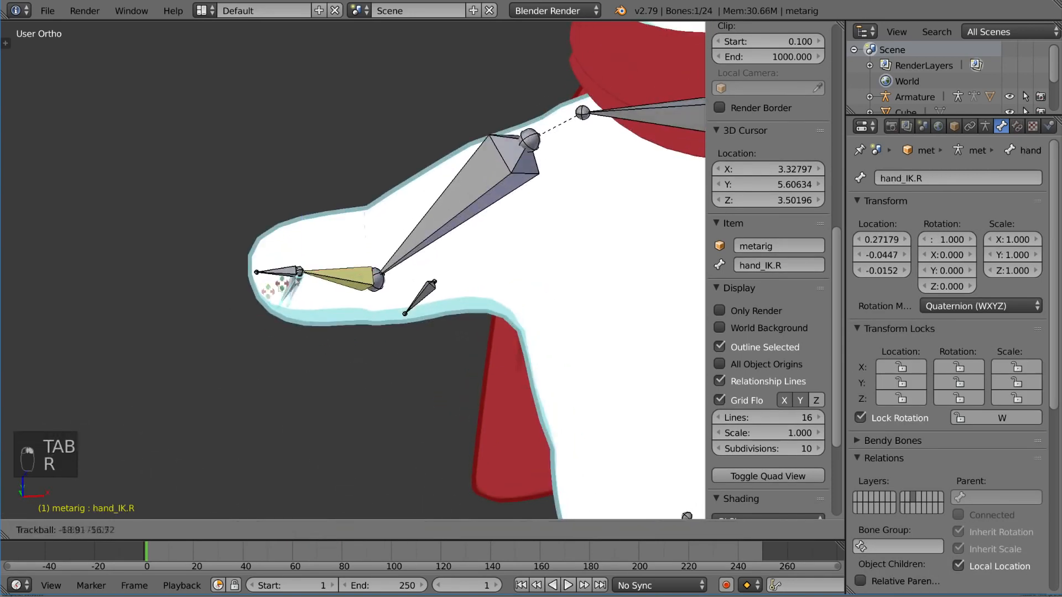
{"action": "key", "text": "r"}
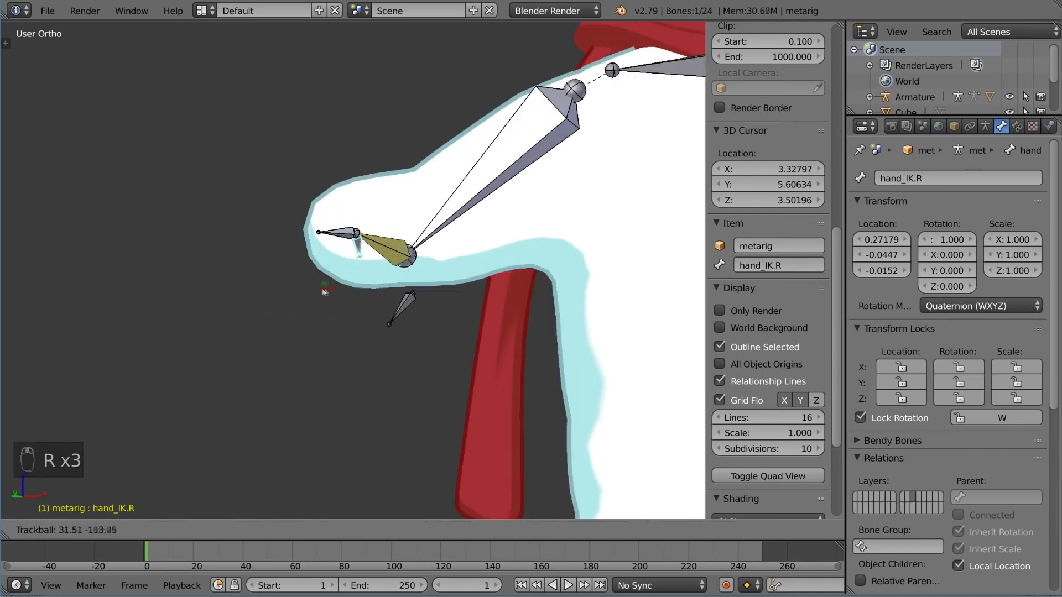
{"action": "key", "text": "r"}
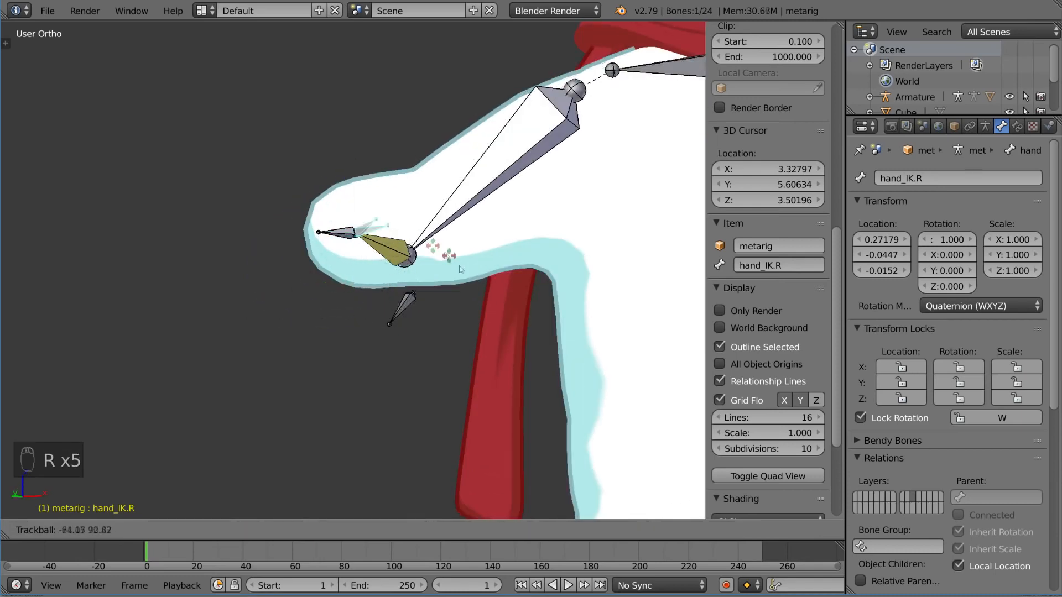
{"action": "right_click", "coordinate": [369, 301]}
{"action": "middle_click_drag", "start_coordinate": [453, 256], "coordinate": [419, 243]}
{"action": "key", "text": "r"}
{"action": "key", "text": "r"}
{"action": "right_click", "coordinate": [415, 239]}
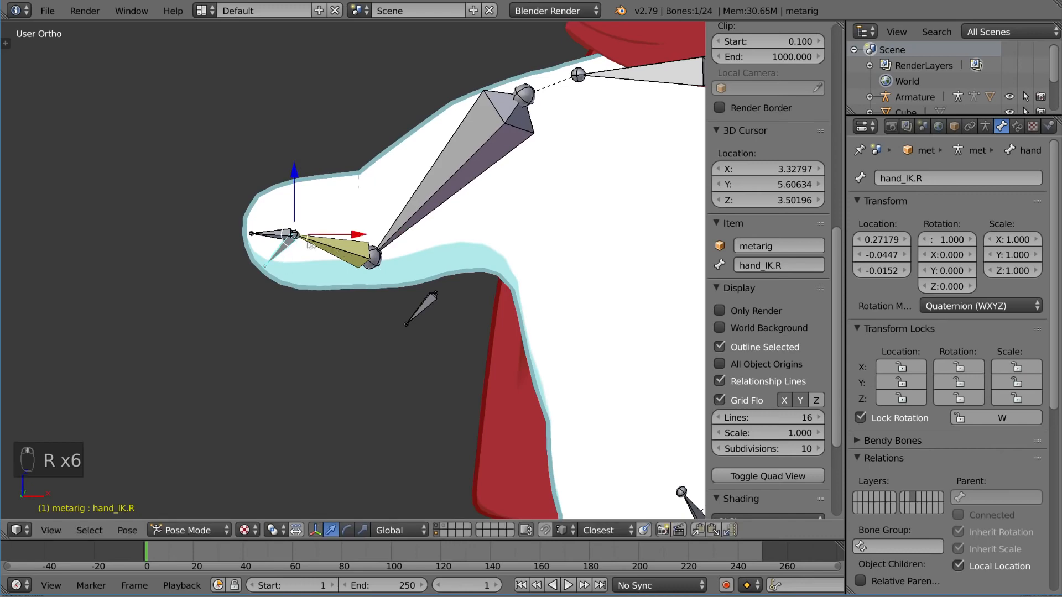
Step: Test moving hand_IK.R to bend the right arm and cancel the move
{"action": "right_click", "coordinate": [283, 236]}
{"action": "right_click", "coordinate": [284, 235]}
{"action": "key", "text": "g"}
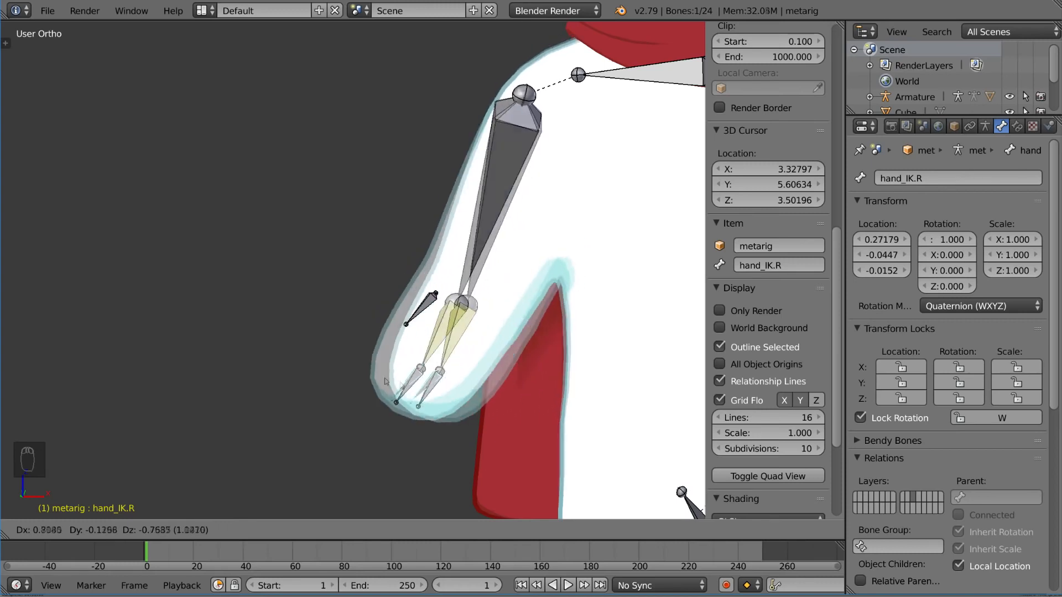
{"action": "right_click", "coordinate": [244, 232]}
Step: Select hand.R, test its trackball rotation independently of hand_IK.R and cancel the rotation
{"action": "right_click", "coordinate": [269, 238]}
{"action": "key", "text": "r"}
{"action": "key", "text": "r"}
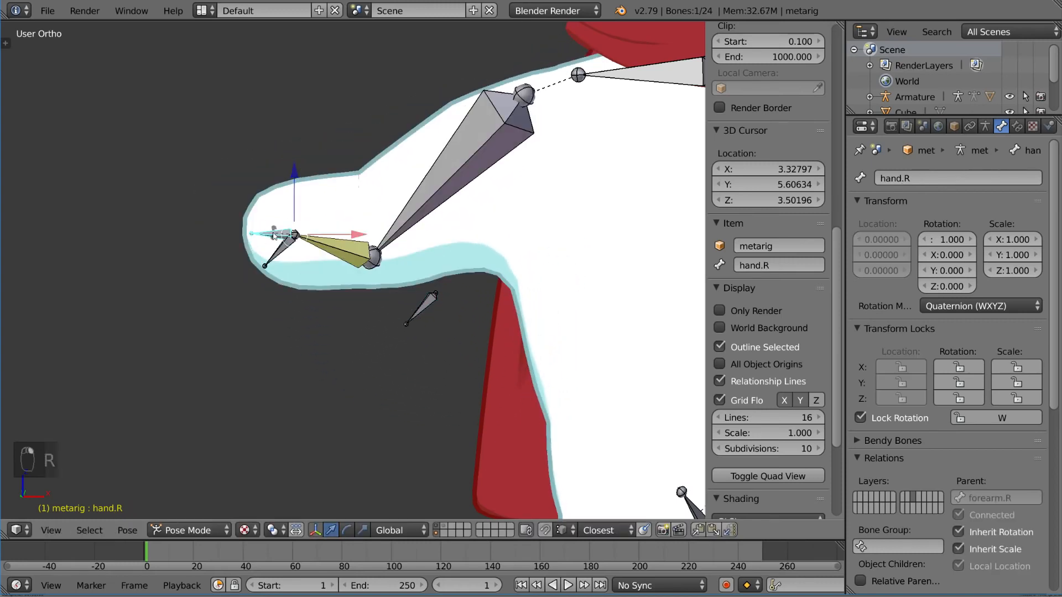
{"action": "right_click", "coordinate": [288, 251]}
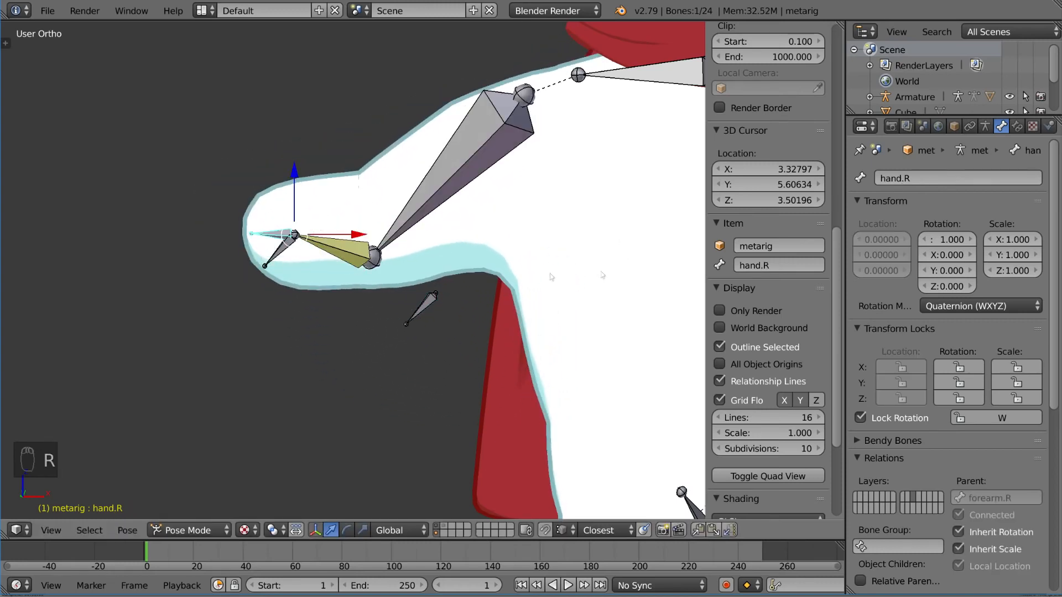
Step: Add a Copy Rotation constraint to hand.R with metarig as target and hand_IK.R as bone
{"action": "left_click", "coordinate": [1019, 127]}
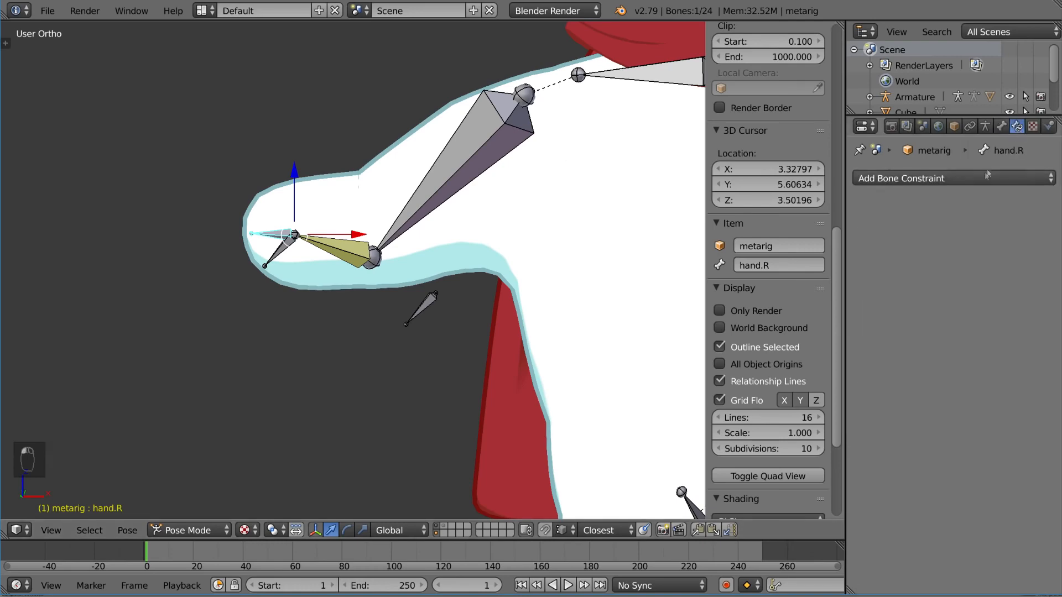
{"action": "left_click", "coordinate": [983, 178]}
{"action": "left_click", "coordinate": [775, 232]}
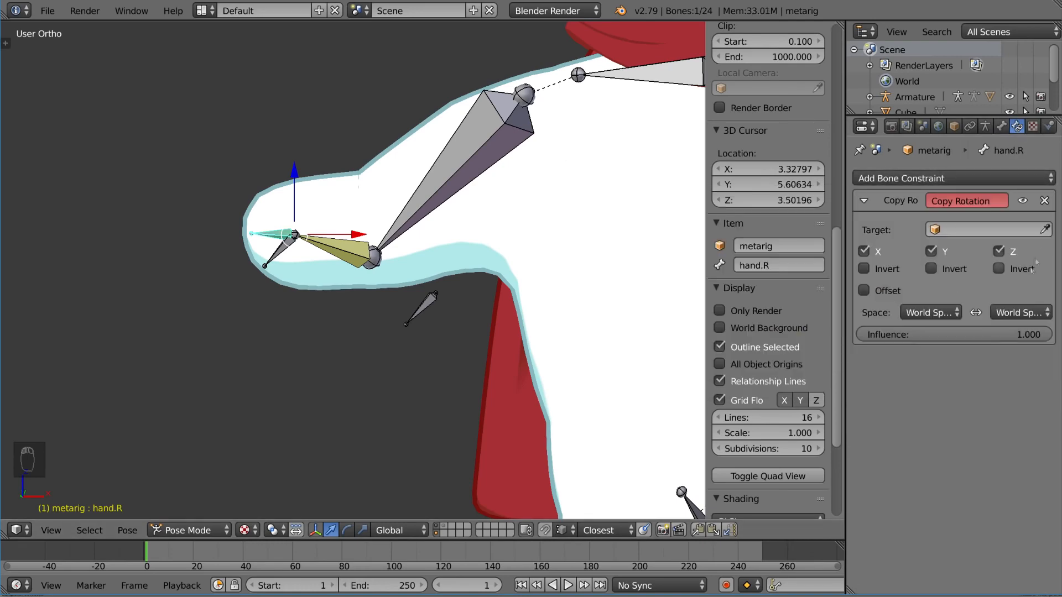
{"action": "left_click", "coordinate": [290, 237]}
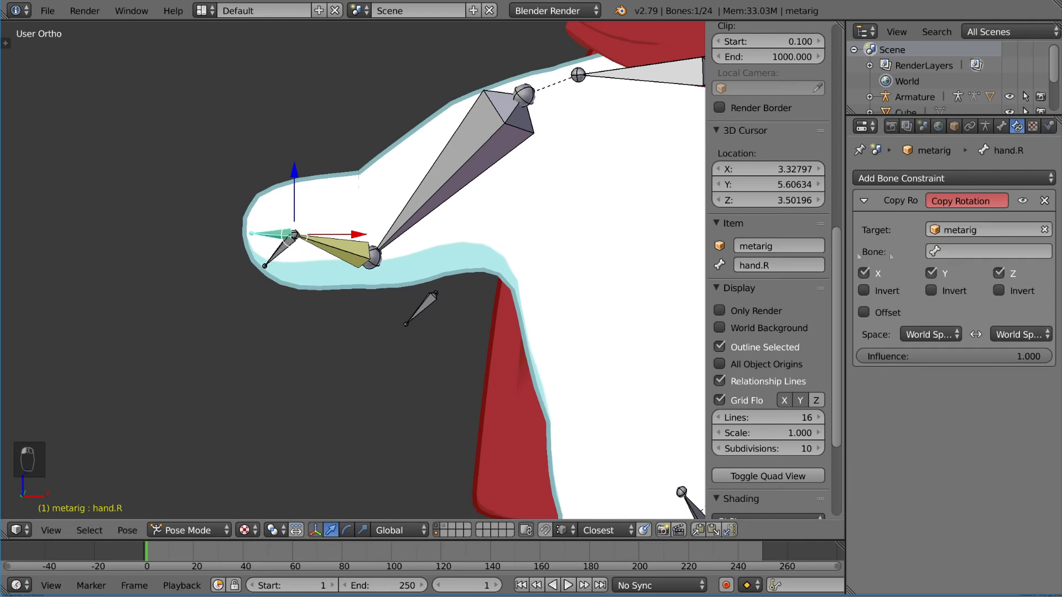
{"action": "left_click", "coordinate": [964, 252]}
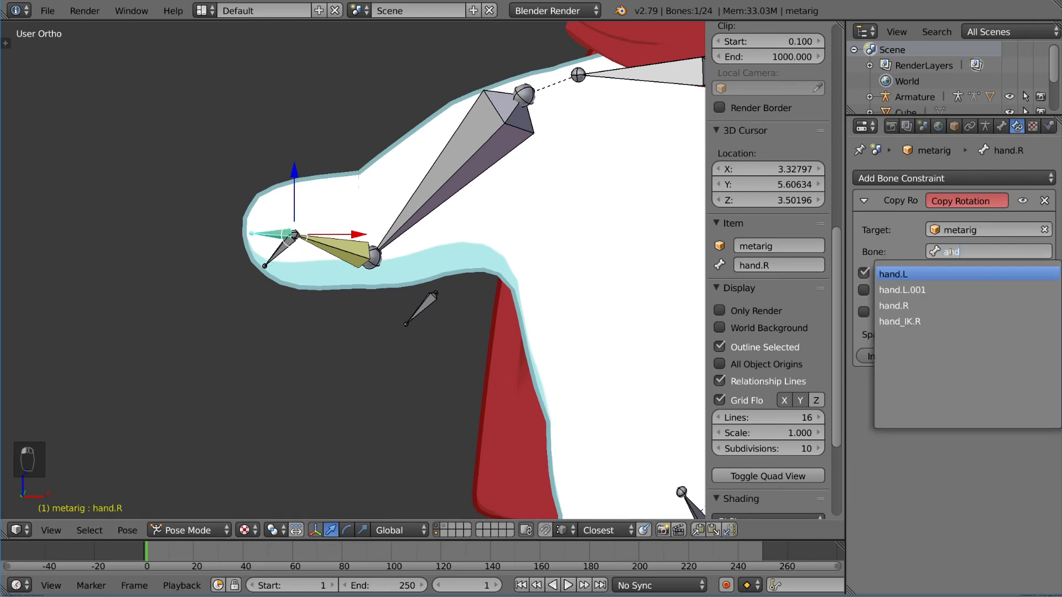
{"action": "type", "text": "hand"}
{"action": "key", "text": "Down"}
{"action": "key", "text": "Down"}
{"action": "key", "text": "Return"}
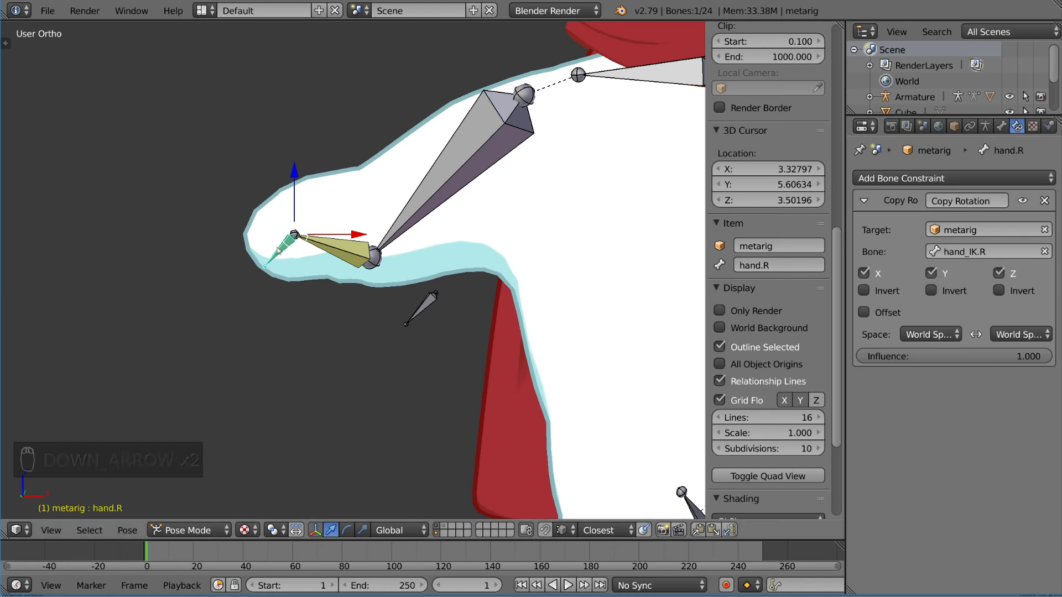
Step: Select hand_IK.R and trackball-rotate it so the right hand tilts upward, testing the Copy Rotation constraint on hand.R
{"action": "key", "text": "g"}
{"action": "right_click", "coordinate": [277, 277]}
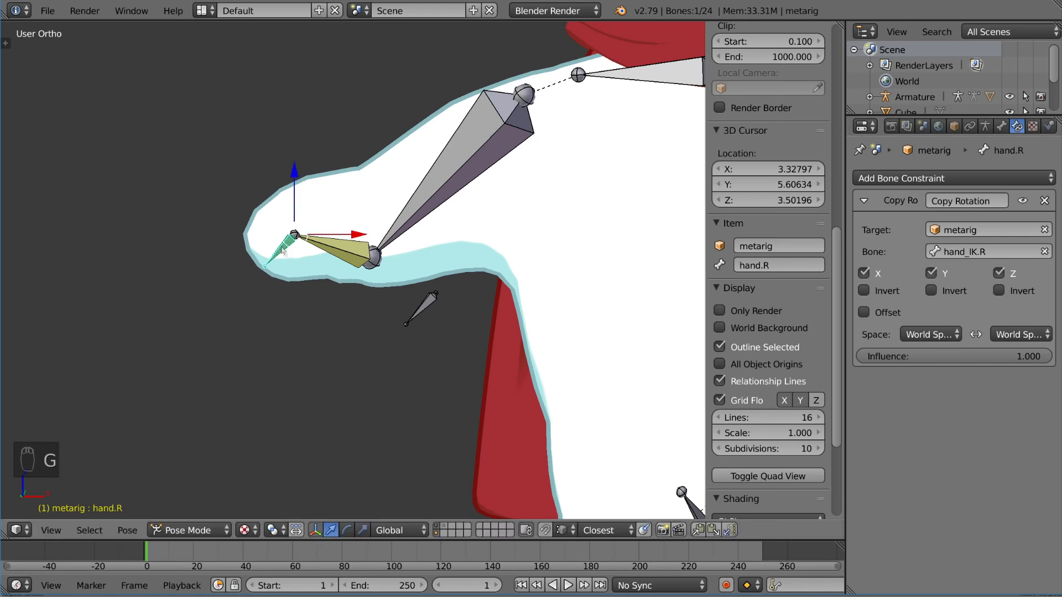
{"action": "right_click", "coordinate": [285, 253]}
{"action": "key", "text": "g"}
{"action": "key", "text": "r"}
{"action": "key", "text": "r"}
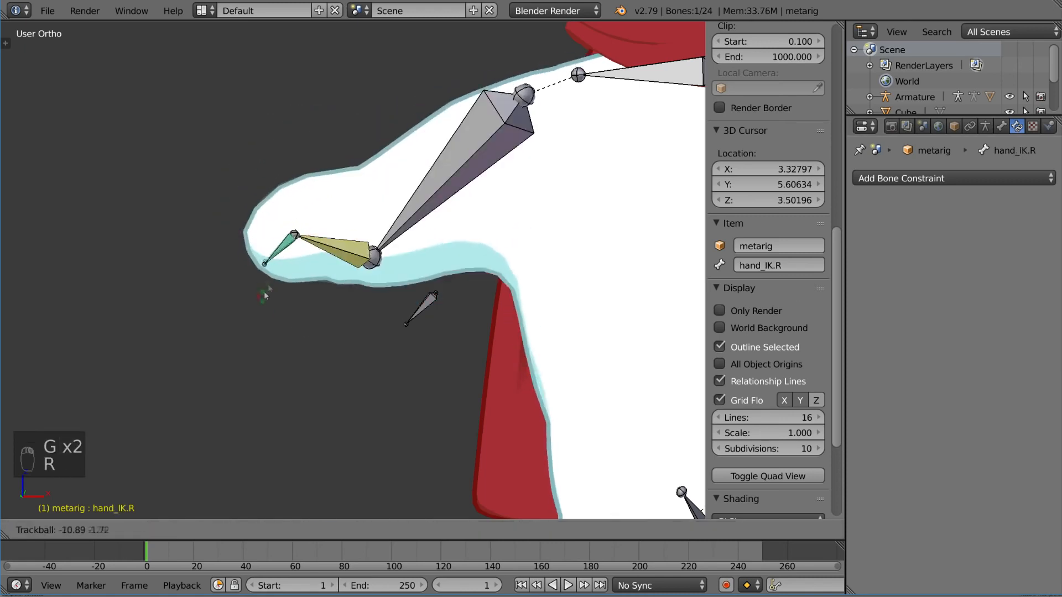
{"action": "left_click", "coordinate": [234, 266]}
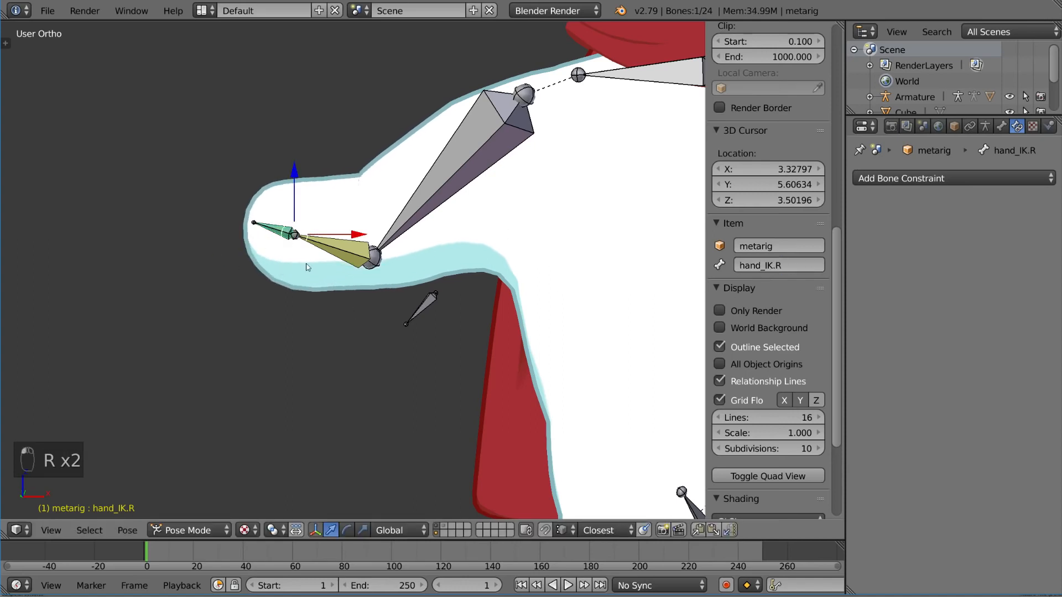
Step: Alternately move and rotate hand_IK.R through lowered and raised arm poses, ending with the right forearm bent outward beside the body
{"action": "key", "text": "g"}
{"action": "left_click", "coordinate": [365, 313]}
{"action": "key", "text": "r"}
{"action": "left_click", "coordinate": [372, 320]}
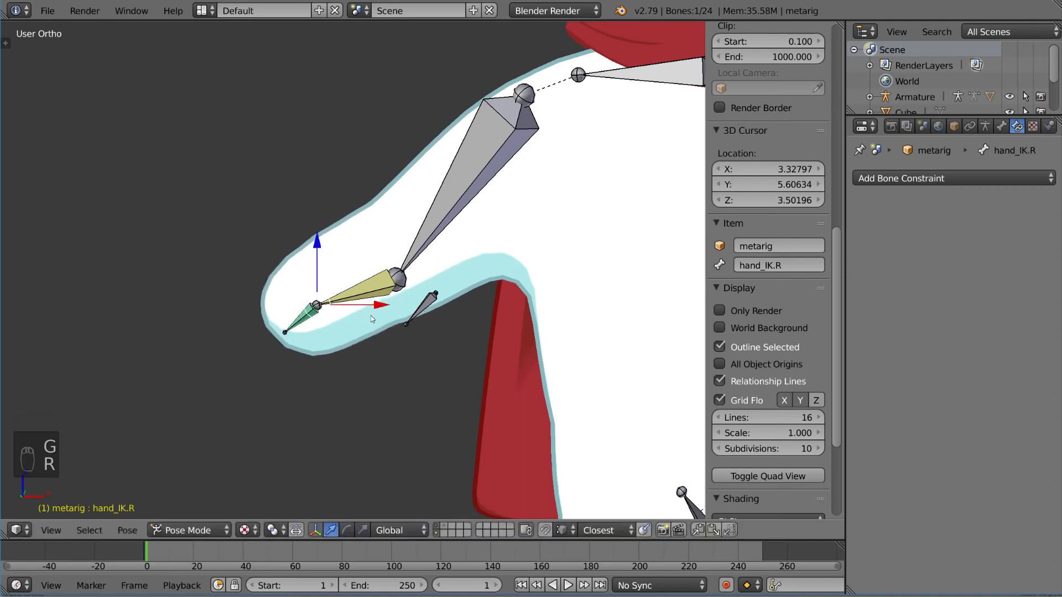
{"action": "key", "text": "g"}
{"action": "key", "text": "r"}
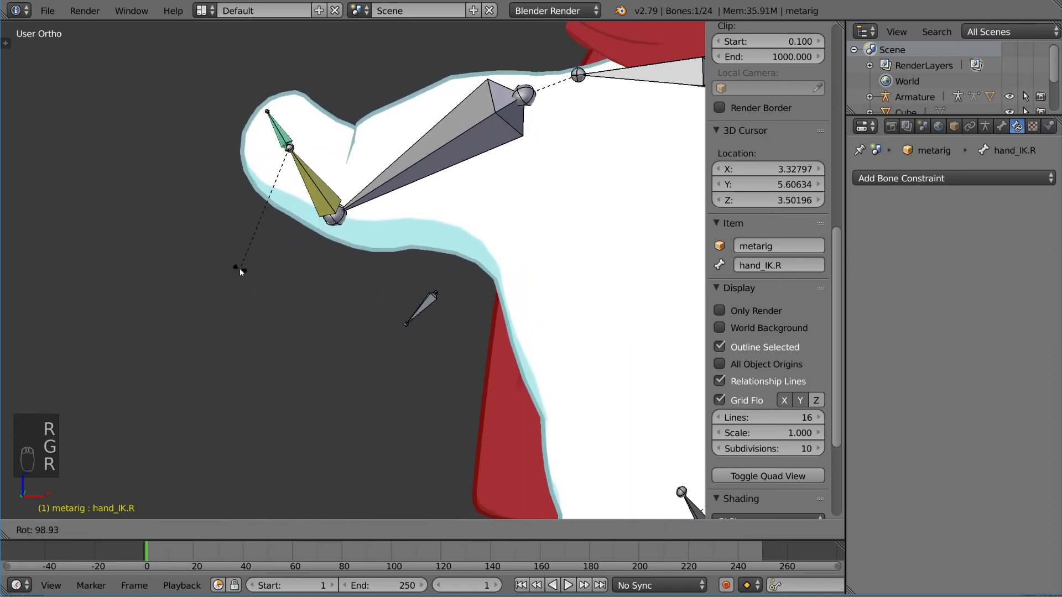
{"action": "key", "text": "g"}
{"action": "left_click", "coordinate": [243, 411]}
{"action": "key", "text": "r"}
{"action": "key", "text": "g"}
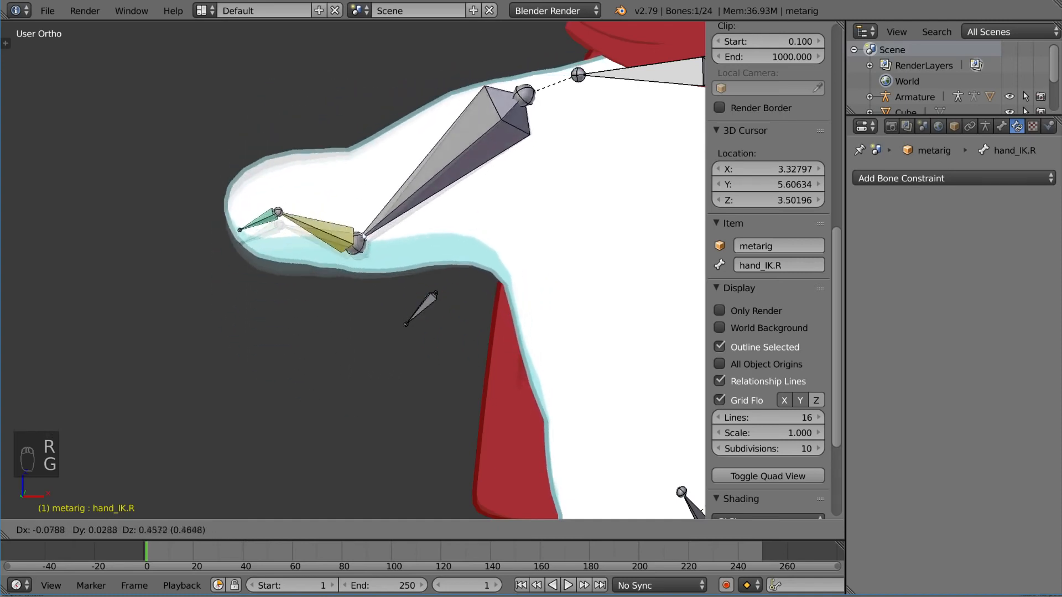
{"action": "key", "text": "r"}
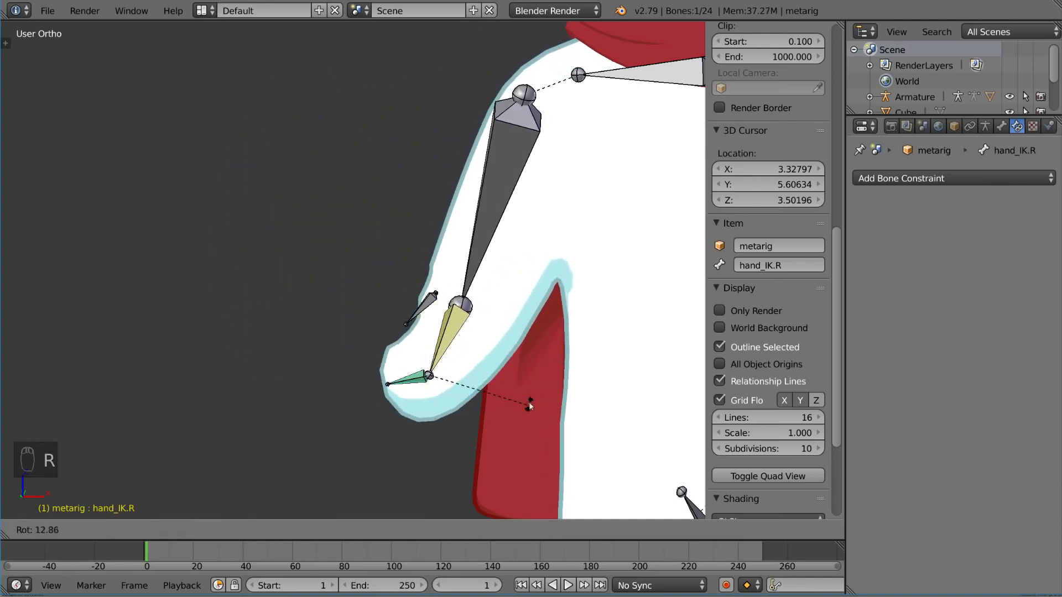
{"action": "key", "text": "g"}
{"action": "left_click", "coordinate": [402, 247]}
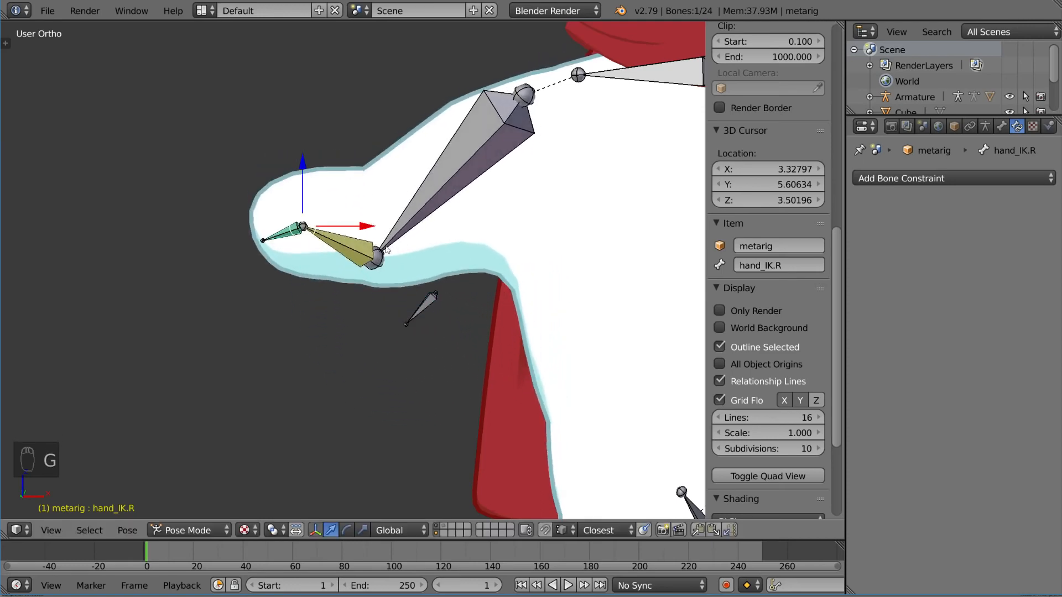
Step: Trackball-rotate hand_IK.R repeatedly, ending with the right hand pointing outward and slightly upward
{"action": "key", "text": "r"}
{"action": "key", "text": "r"}
{"action": "left_click", "coordinate": [395, 225]}
{"action": "middle_click_drag", "start_coordinate": [376, 223], "coordinate": [382, 274]}
{"action": "key", "text": "r"}
{"action": "key", "text": "r"}
{"action": "left_click", "coordinate": [361, 271]}
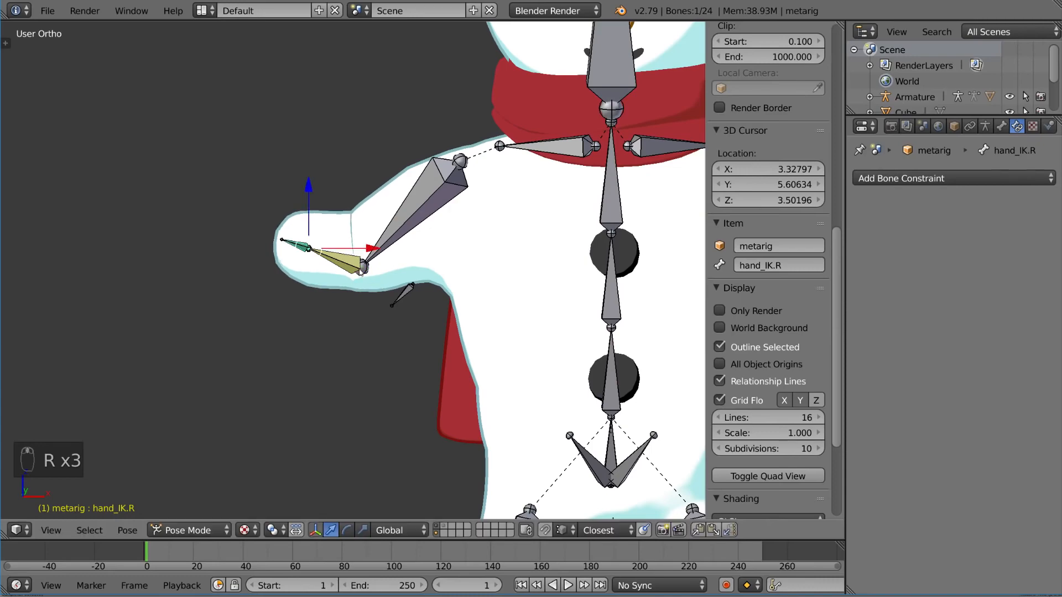
{"action": "scroll", "coordinate": [361, 271], "scroll_direction": "down", "scroll_amount": 5}
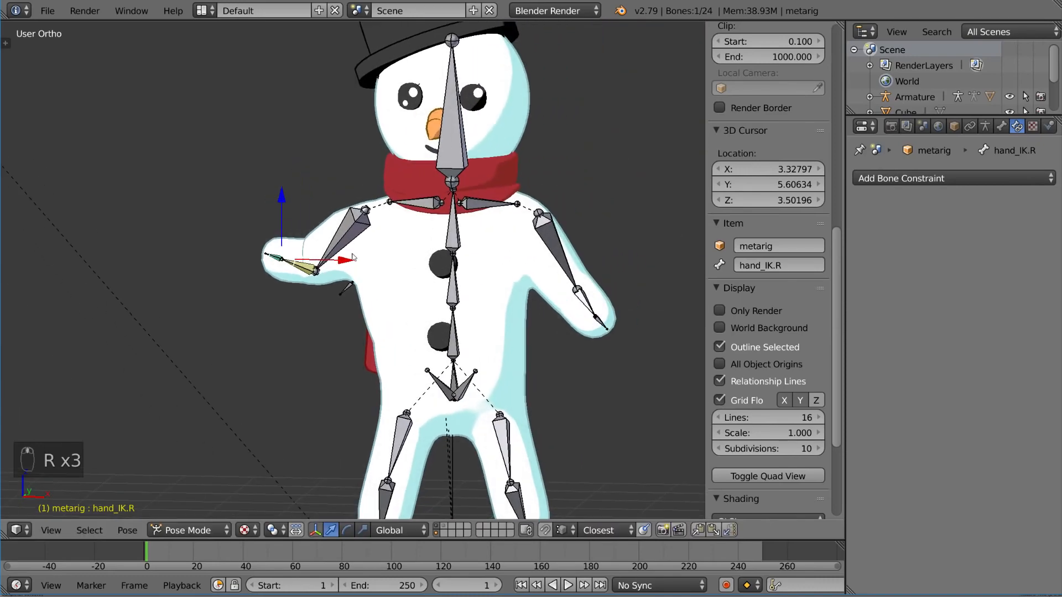